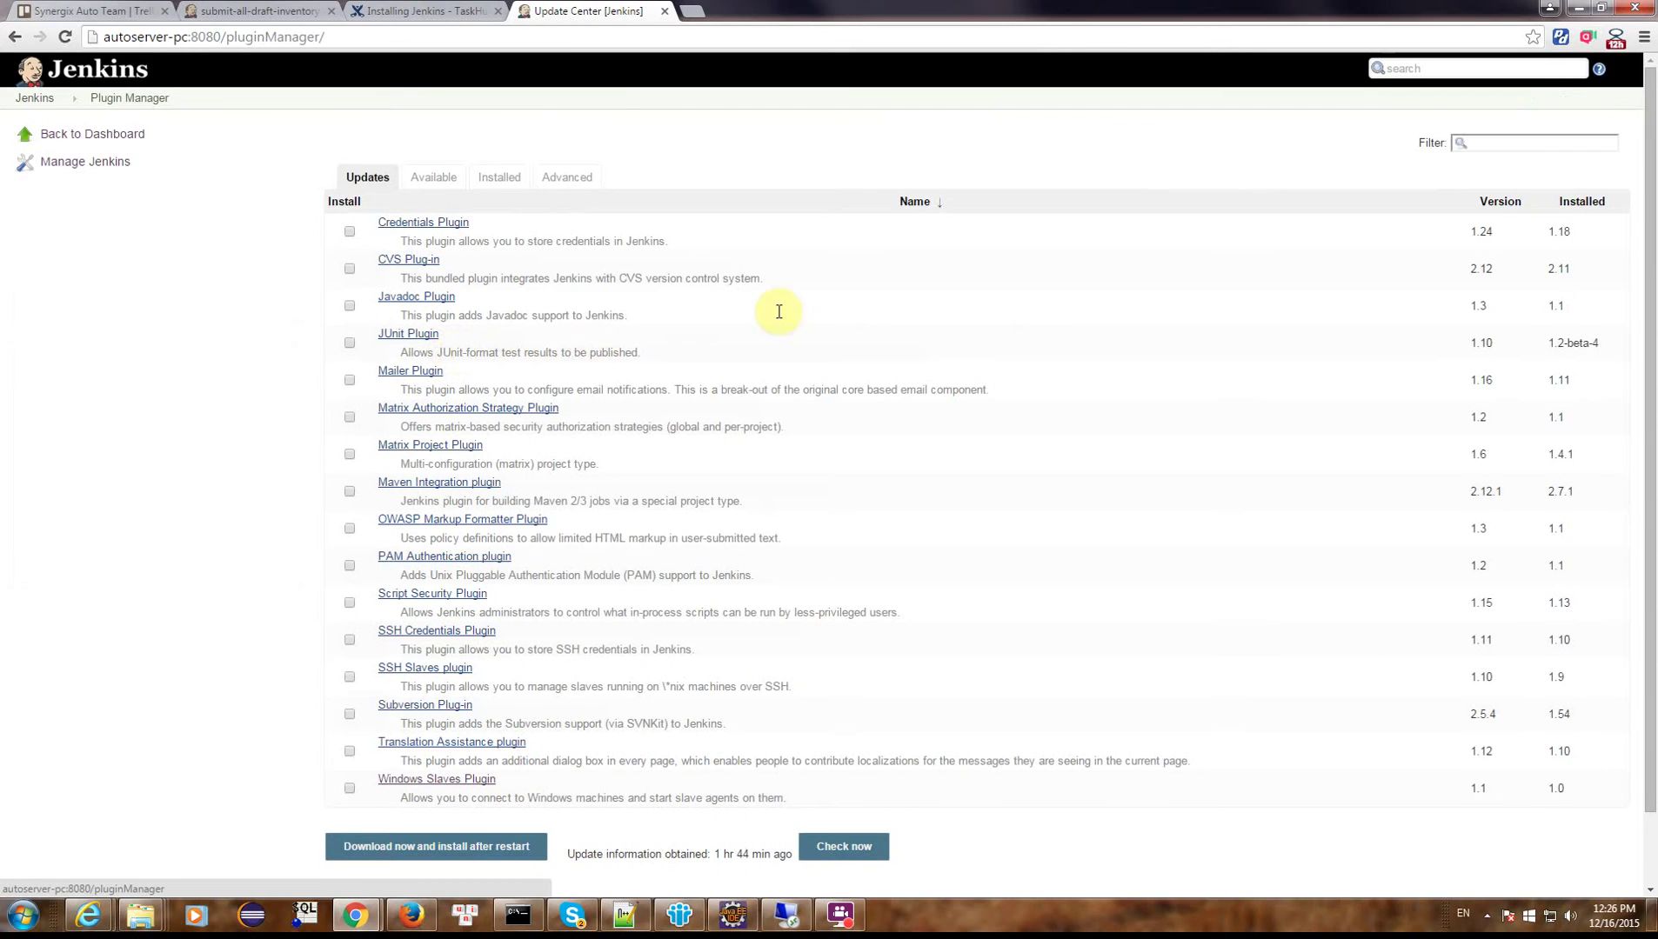
# Filter the available plugins by "Slack Notification Plugin", copying the name from the notes.
pyautogui.moveTo(677, 234); pyautogui.dragTo(877, 240)
pyautogui.hotkey('alt', 'Tab')
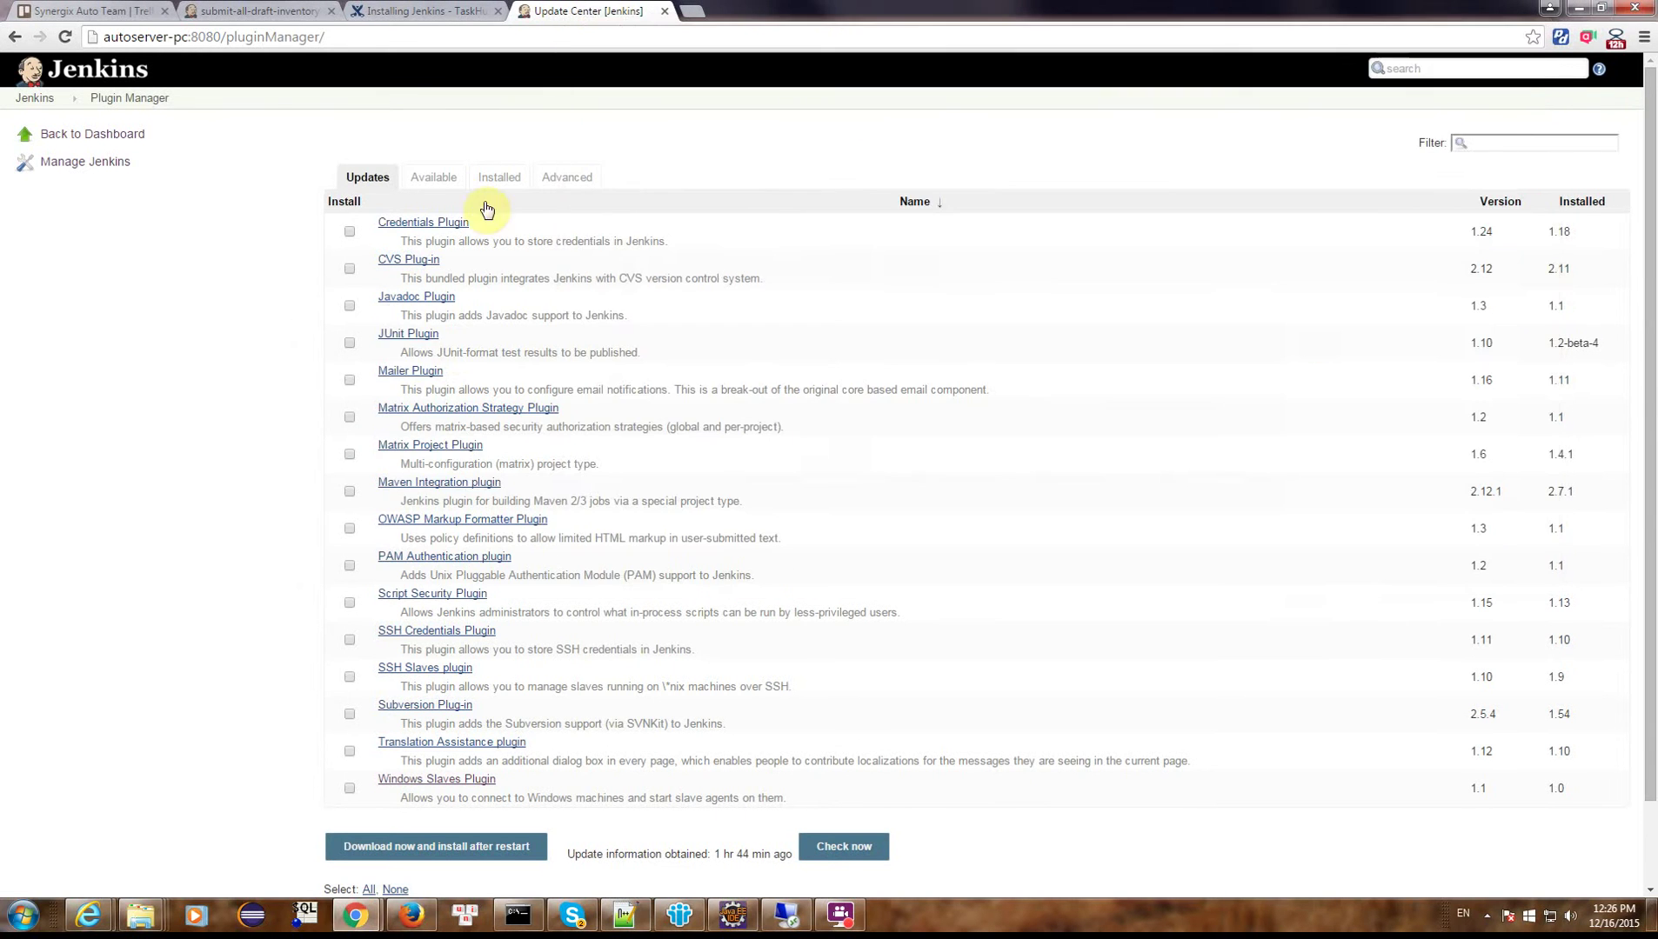
pyautogui.click(433, 177)
pyautogui.hotkey('alt', 'Tab')
pyautogui.moveTo(677, 263); pyautogui.dragTo(718, 263)
pyautogui.moveTo(679, 407); pyautogui.dragTo(1033, 407)
pyautogui.hotkey('ctrl', 'c')
pyautogui.click(247, 317)
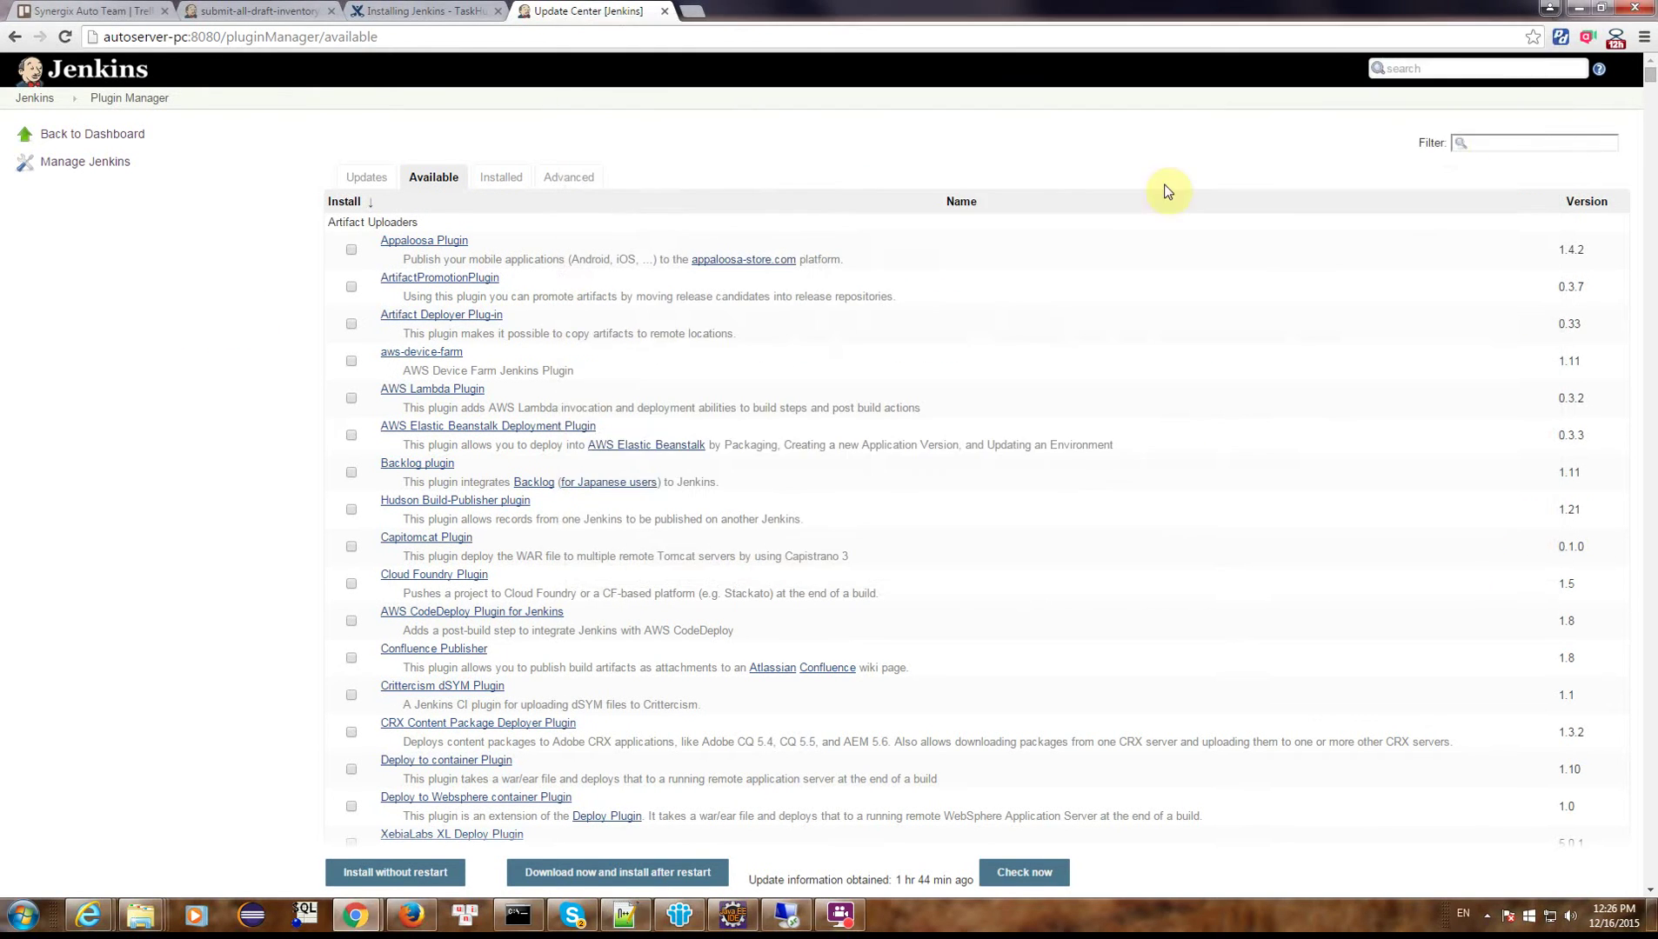
pyautogui.click(1494, 141)
pyautogui.hotkey('ctrl', 'v')
# Check the notes on plugins missing from the available list, and filter the installed plugins by "Slack Notification Plugin".
pyautogui.hotkey('alt', 'Tab')
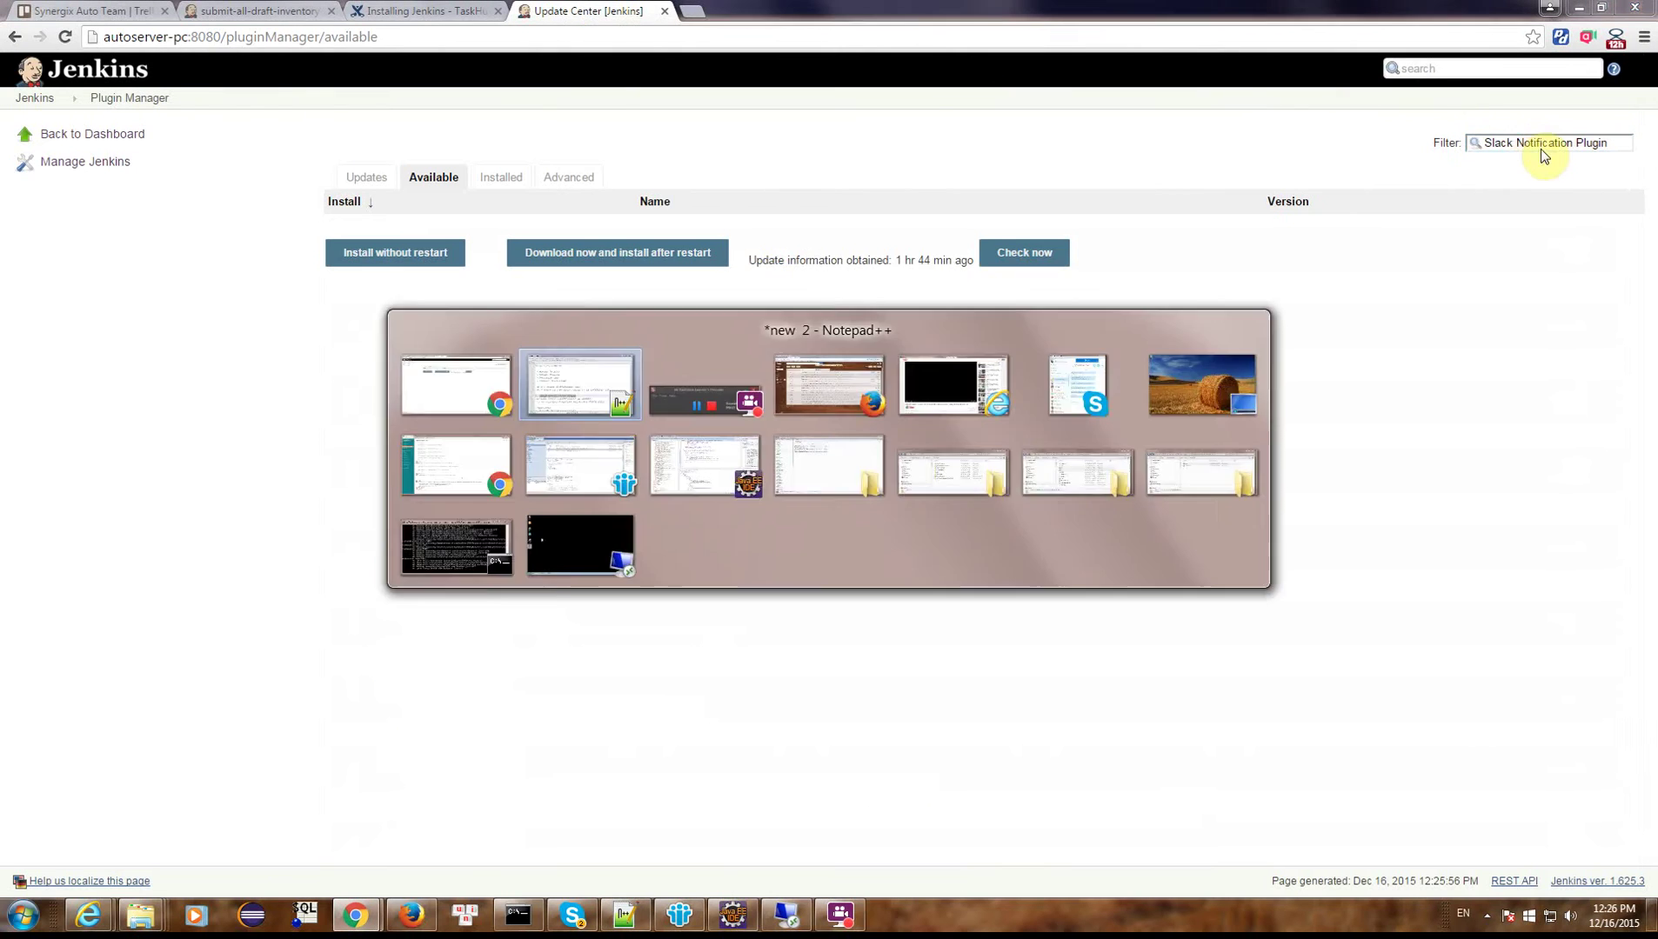
pyautogui.click(667, 320)
pyautogui.moveTo(701, 322); pyautogui.dragTo(994, 320)
pyautogui.click(451, 179)
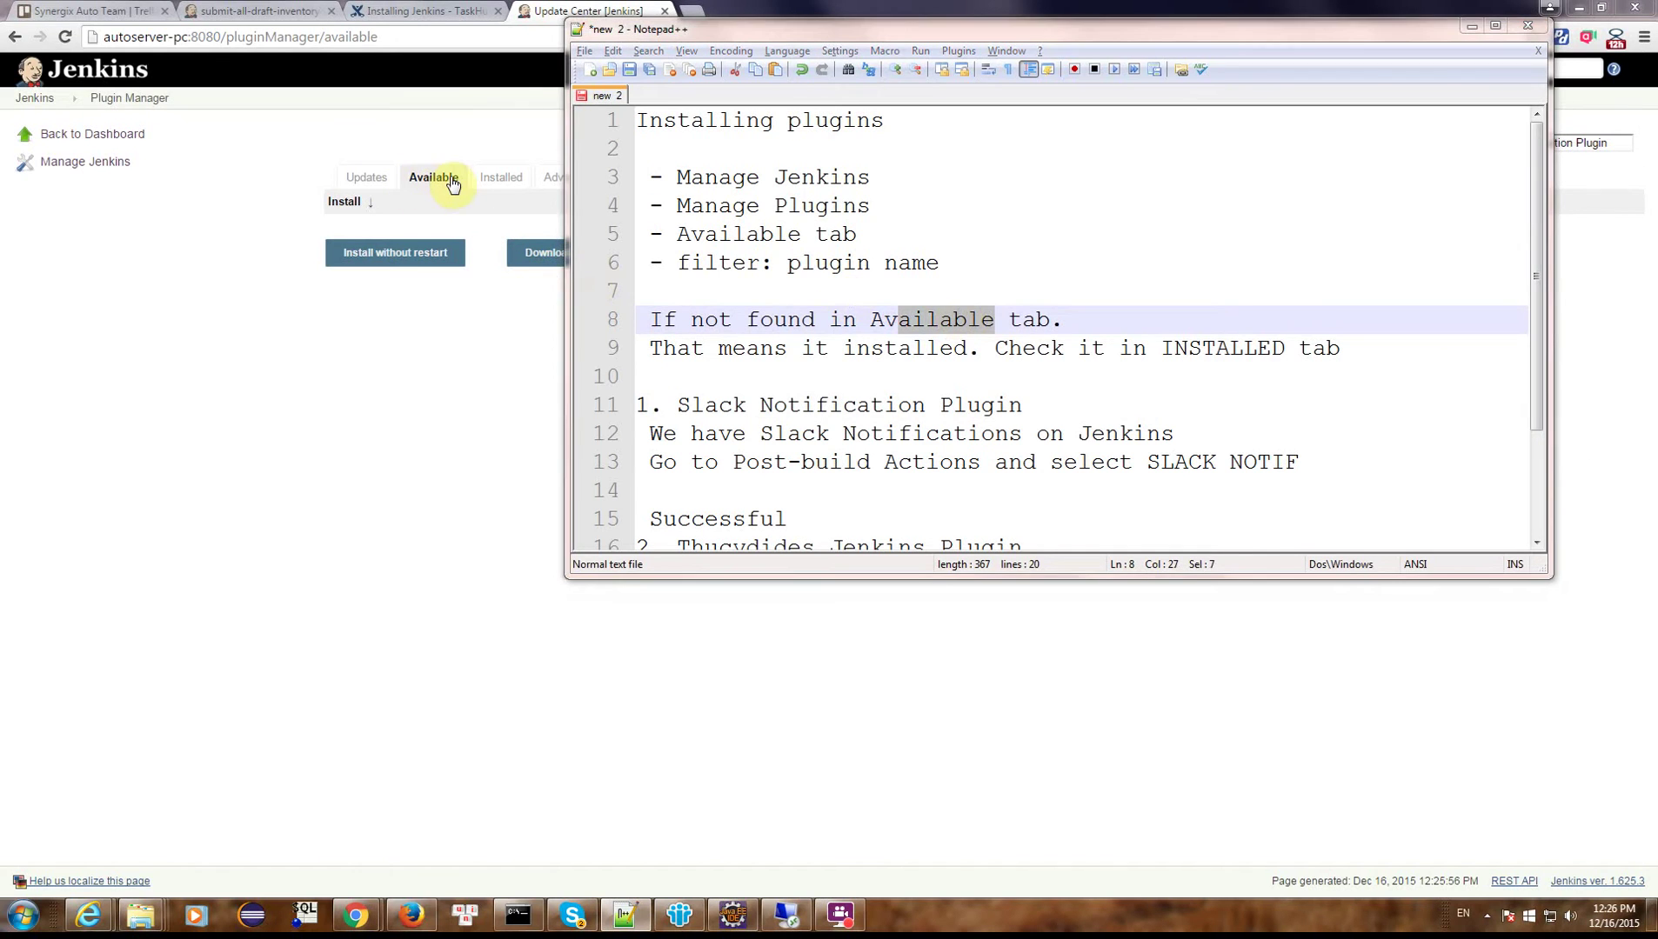
pyautogui.moveTo(664, 349); pyautogui.dragTo(1285, 348)
pyautogui.click(496, 252)
pyautogui.click(501, 177)
pyautogui.click(1484, 144)
pyautogui.hotkey('ctrl', 'v')
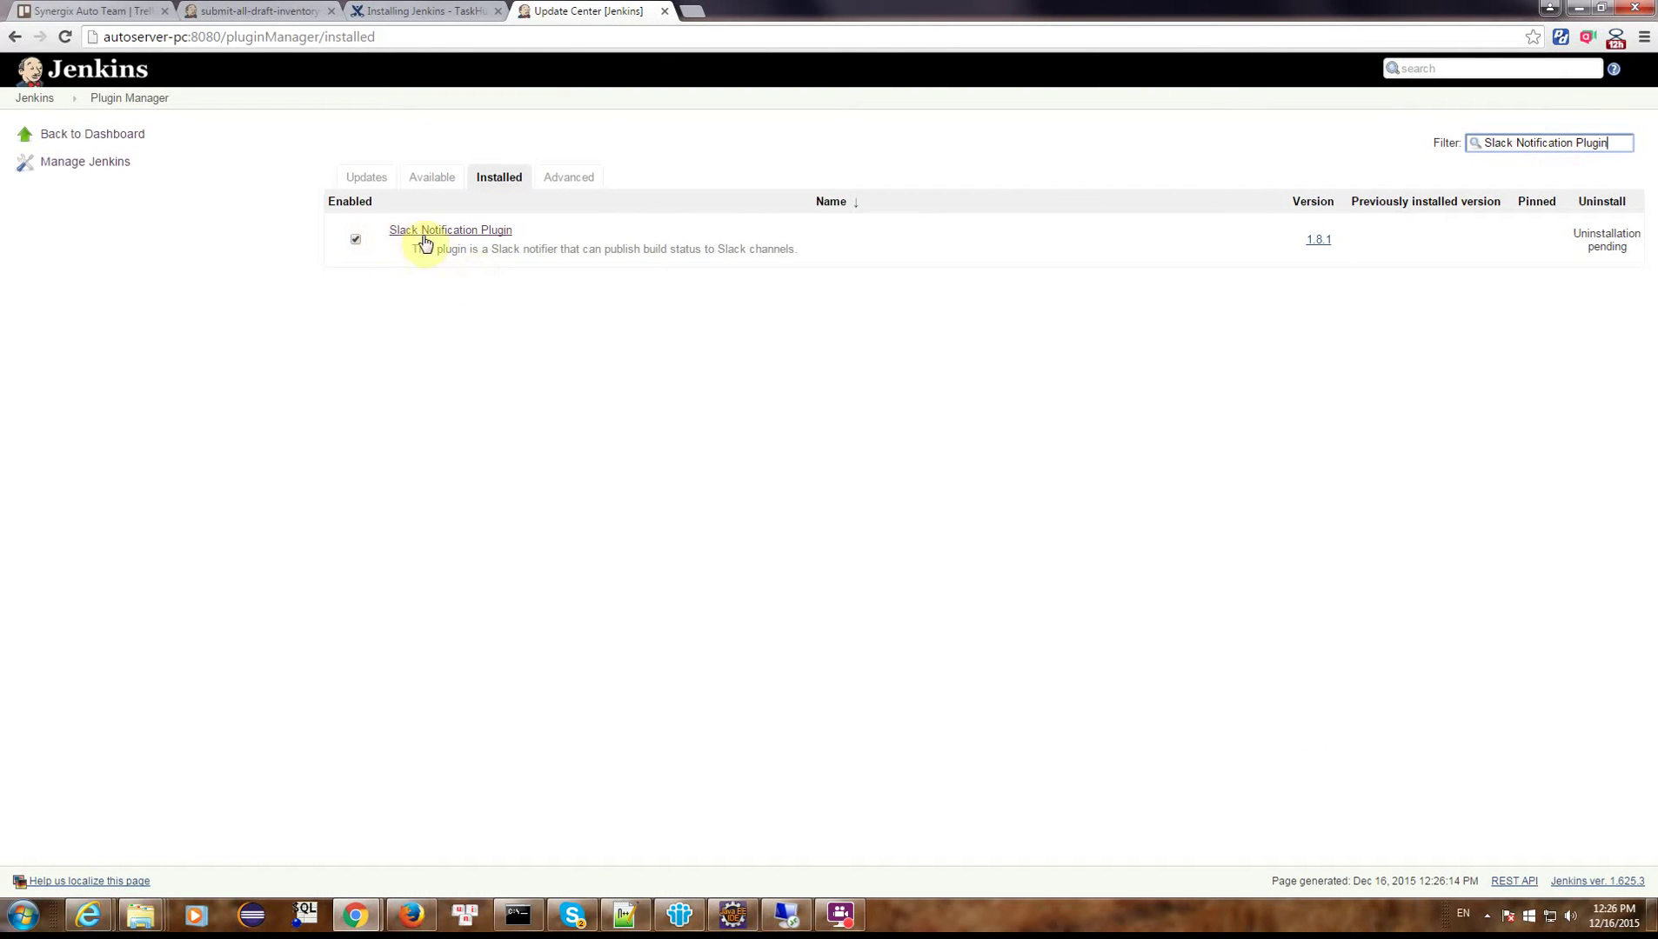
# Open the configuration of the submit-all-draft-inventory-voucher project from the dashboard.
pyautogui.click(37, 100)
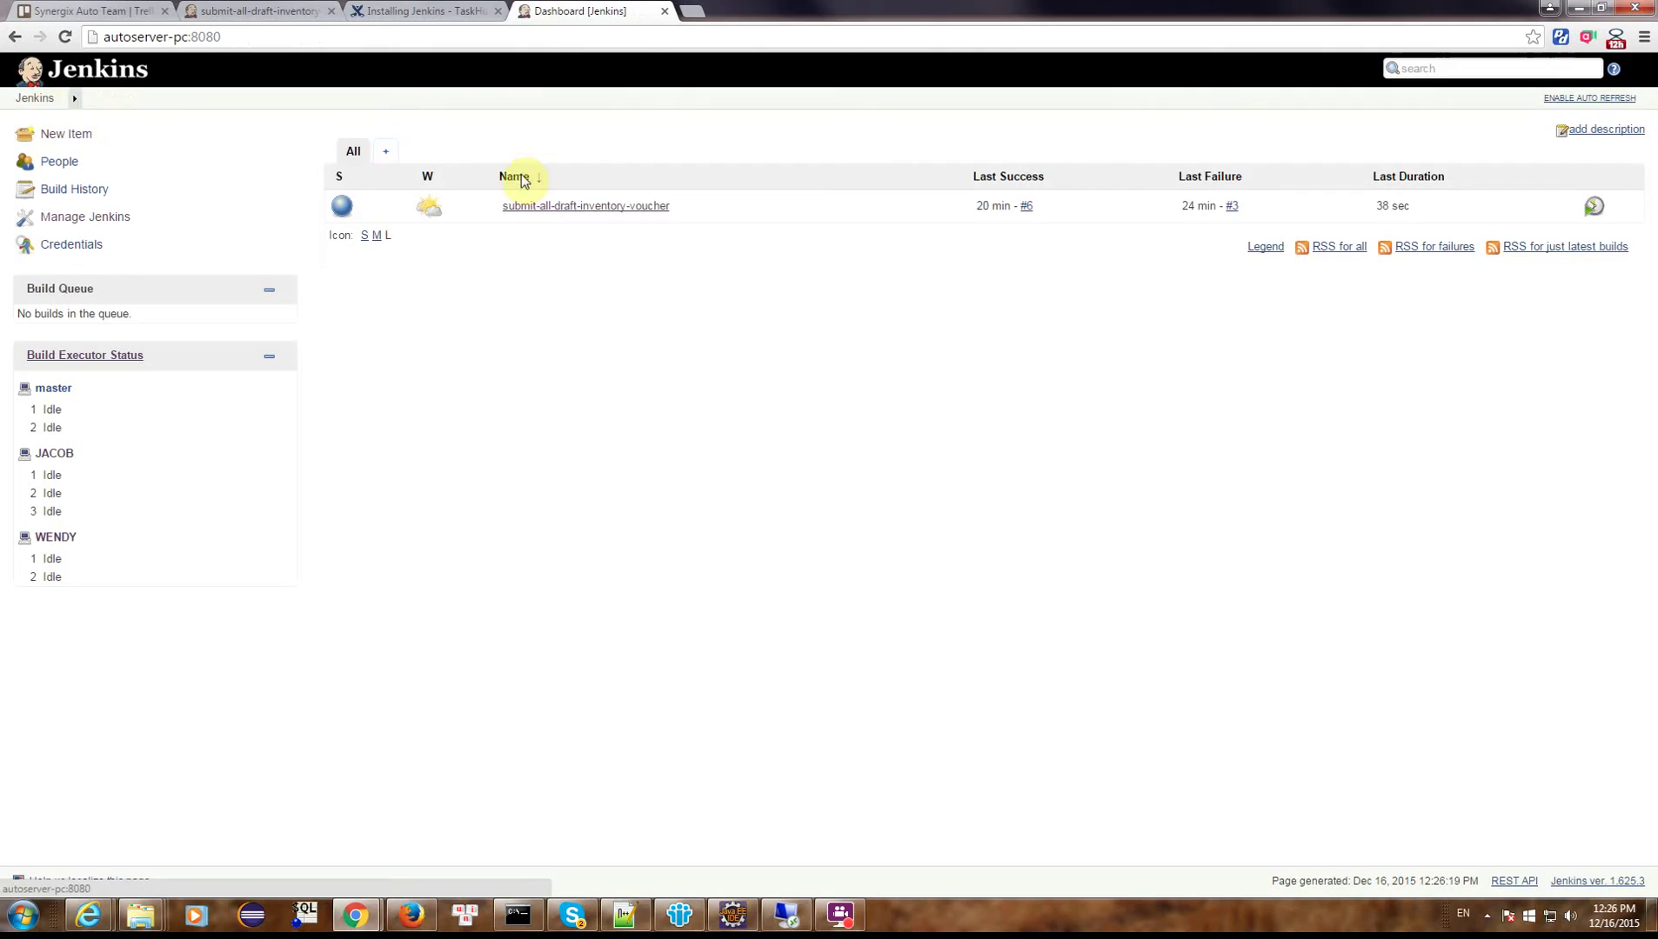
pyautogui.hotkey('alt', 'Tab')
pyautogui.click(895, 437)
pyautogui.moveTo(638, 433); pyautogui.dragTo(1202, 430)
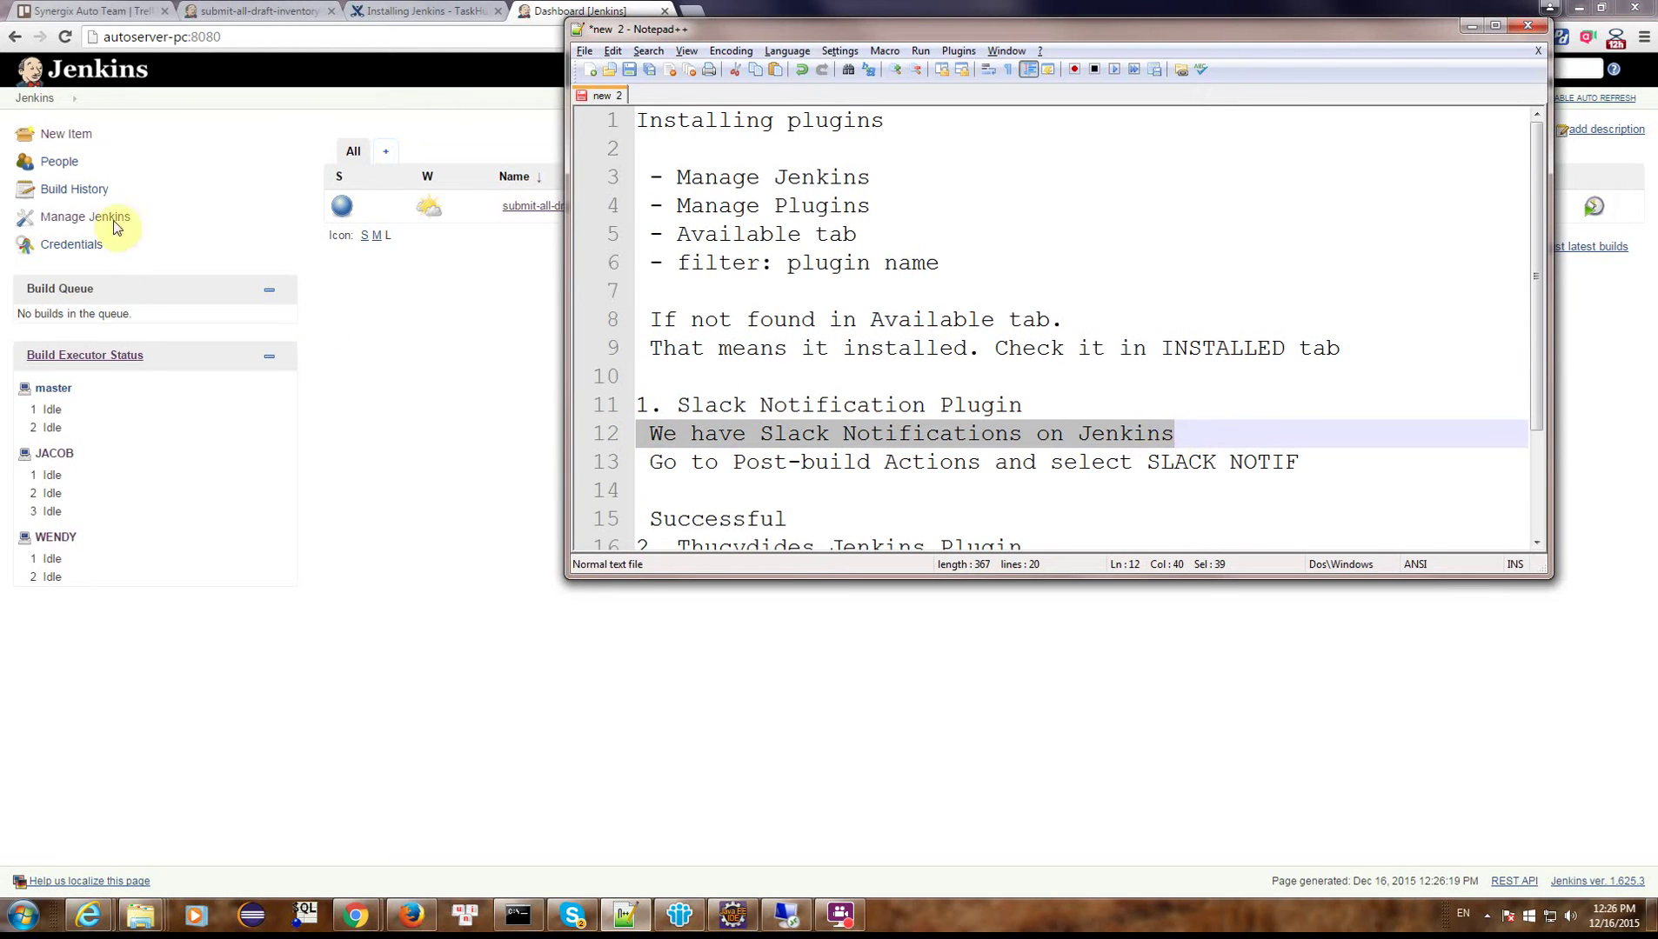
pyautogui.click(513, 207)
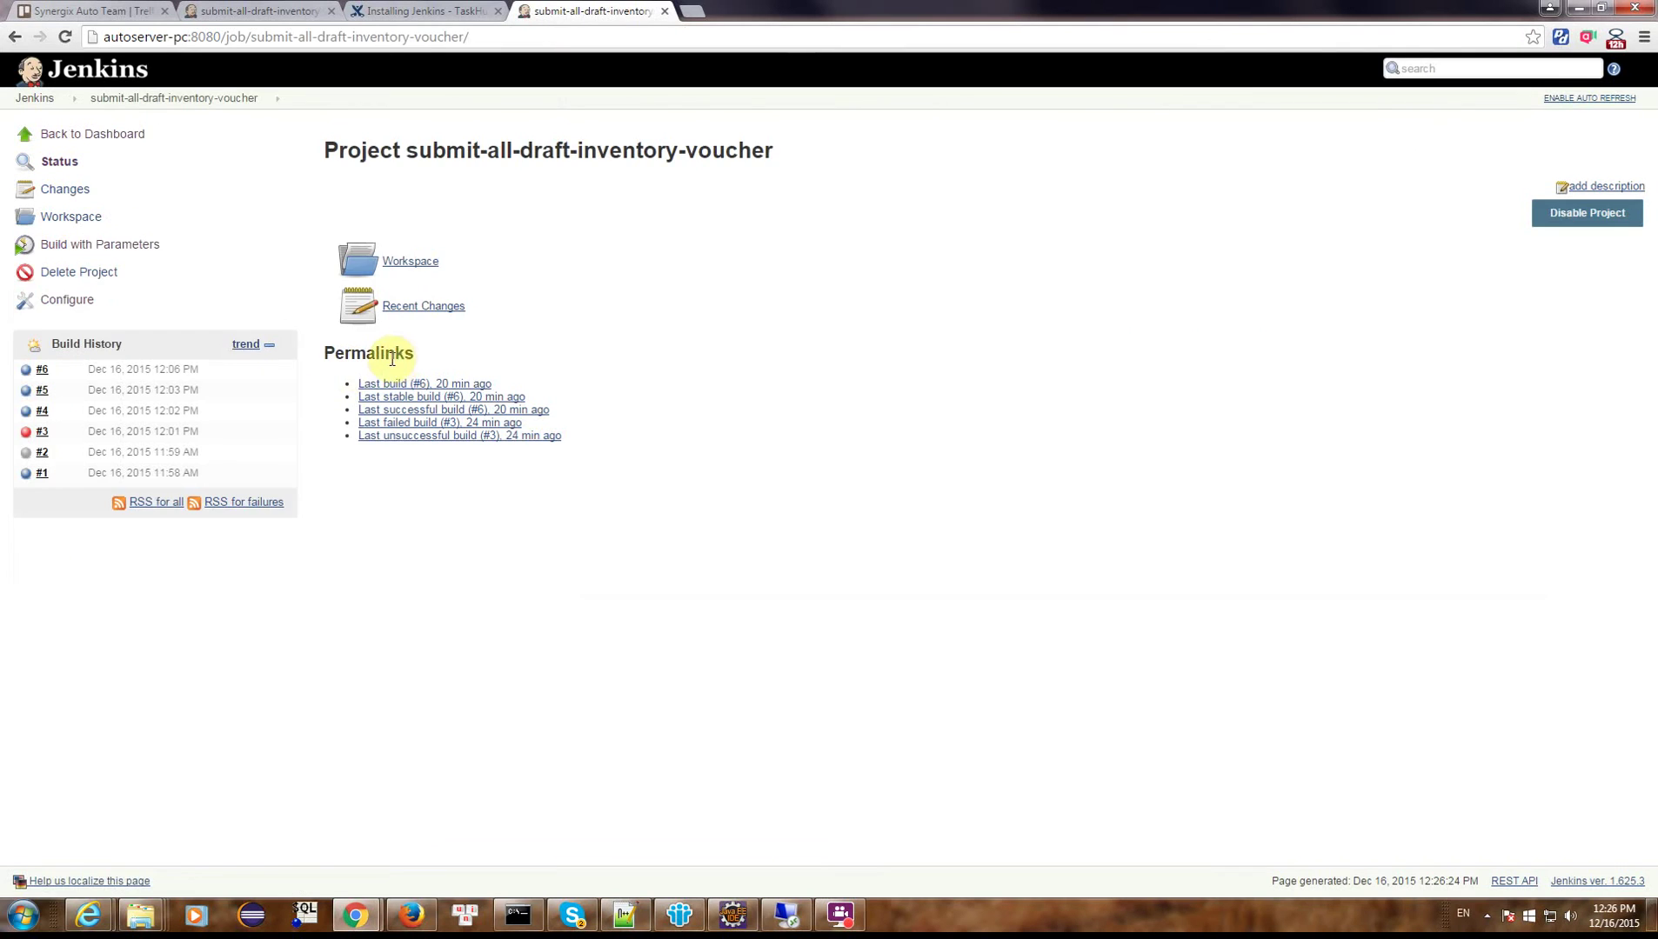
pyautogui.click(55, 305)
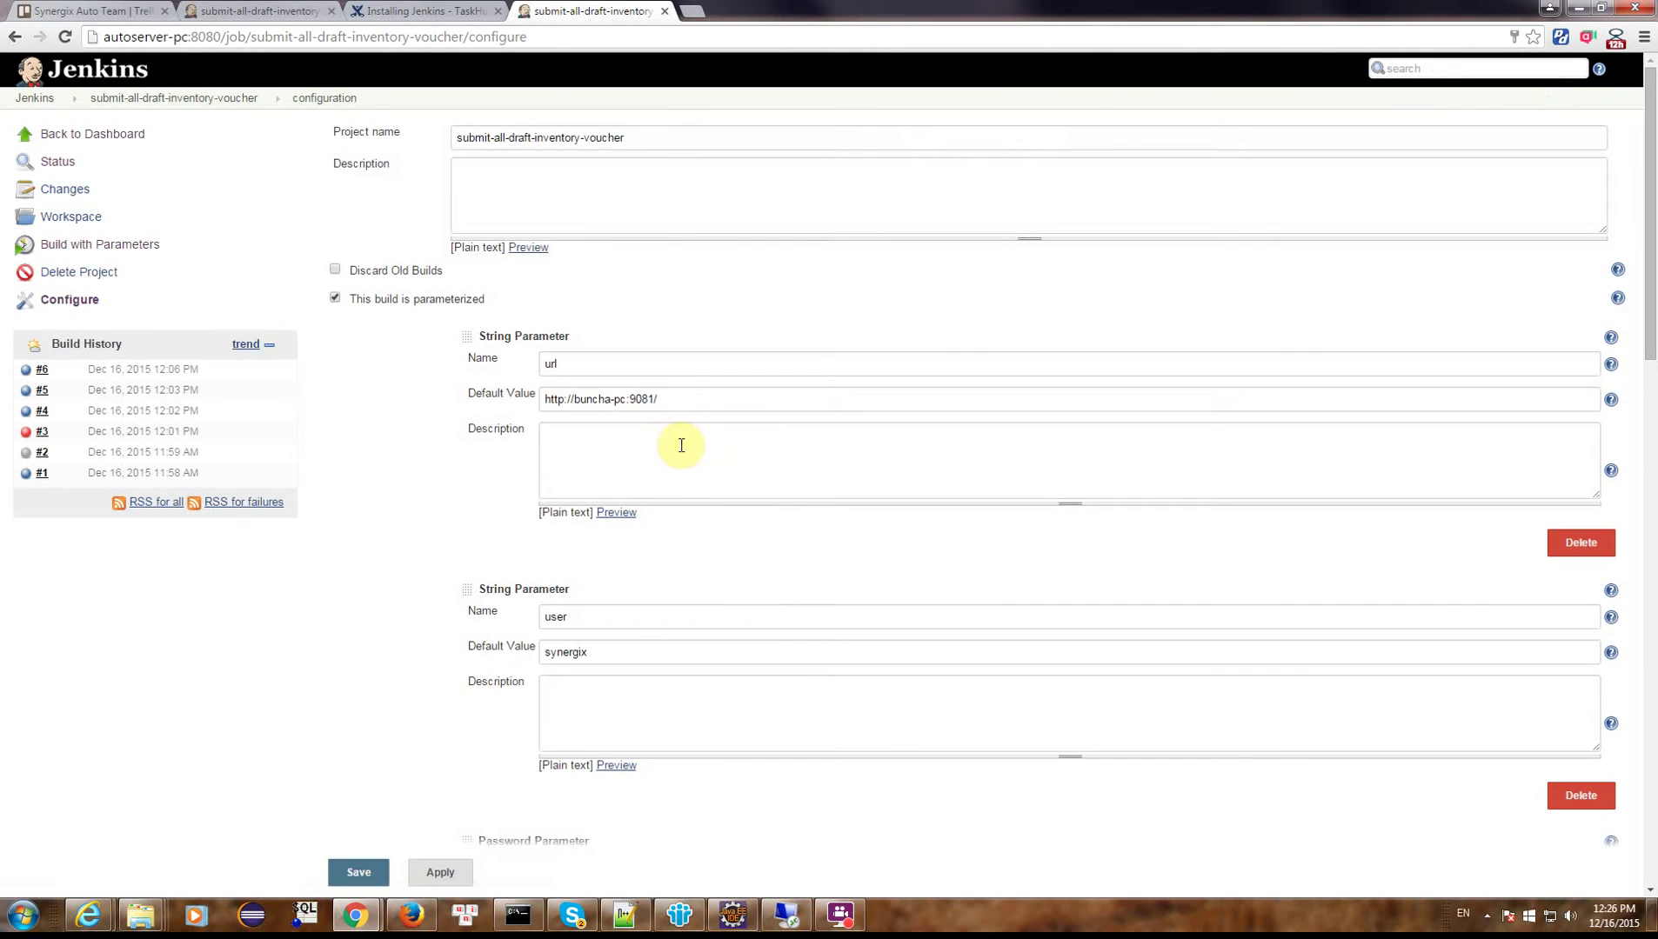
# Enable the project's remaining Slack notification options, including Notify Back To Normal, Notify Unstable and Notify Aborted.
pyautogui.scroll(-5, 526, 506)
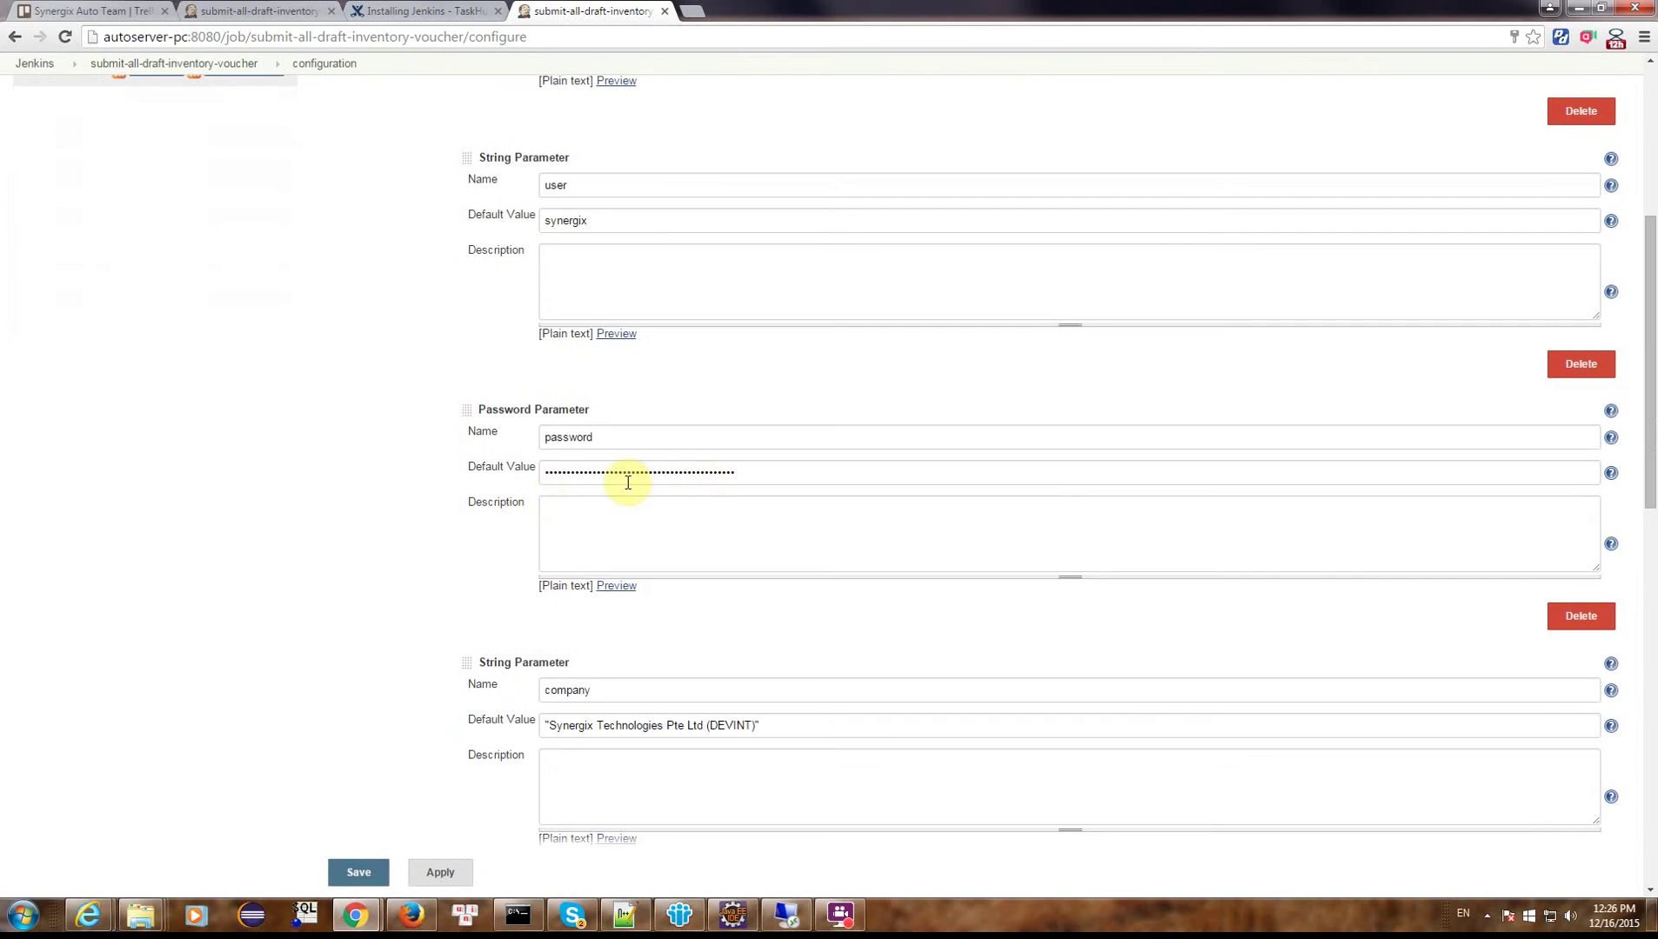
pyautogui.scroll(2, 784, 470)
pyautogui.scroll(-9, 1031, 496)
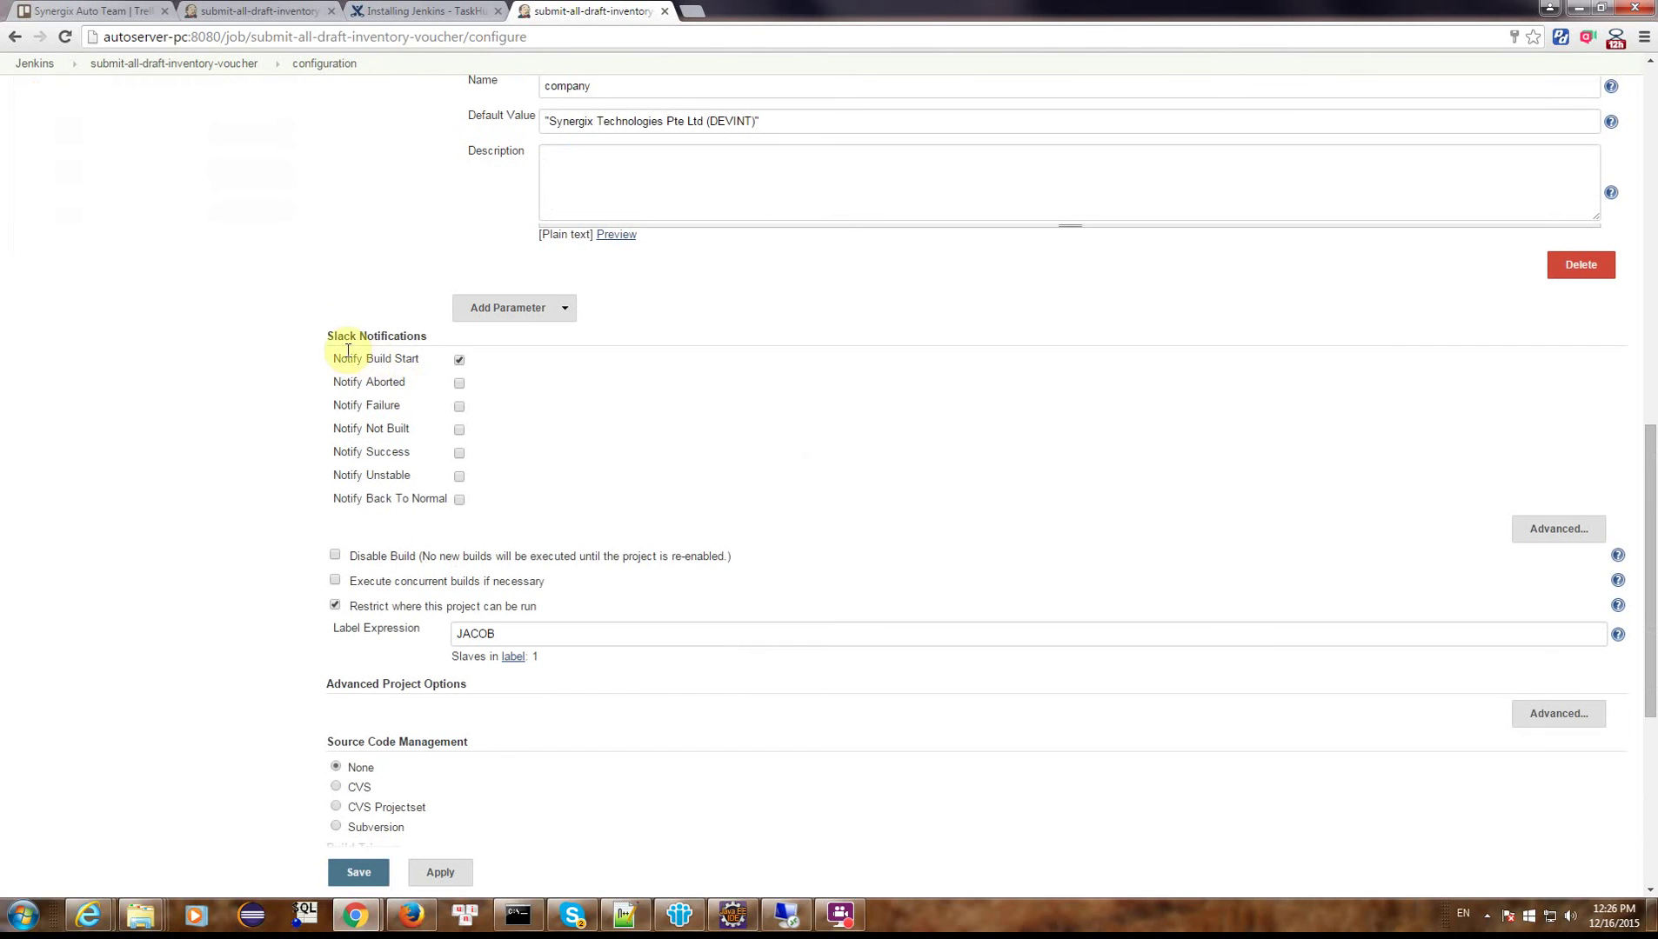
pyautogui.moveTo(348, 338); pyautogui.dragTo(475, 508)
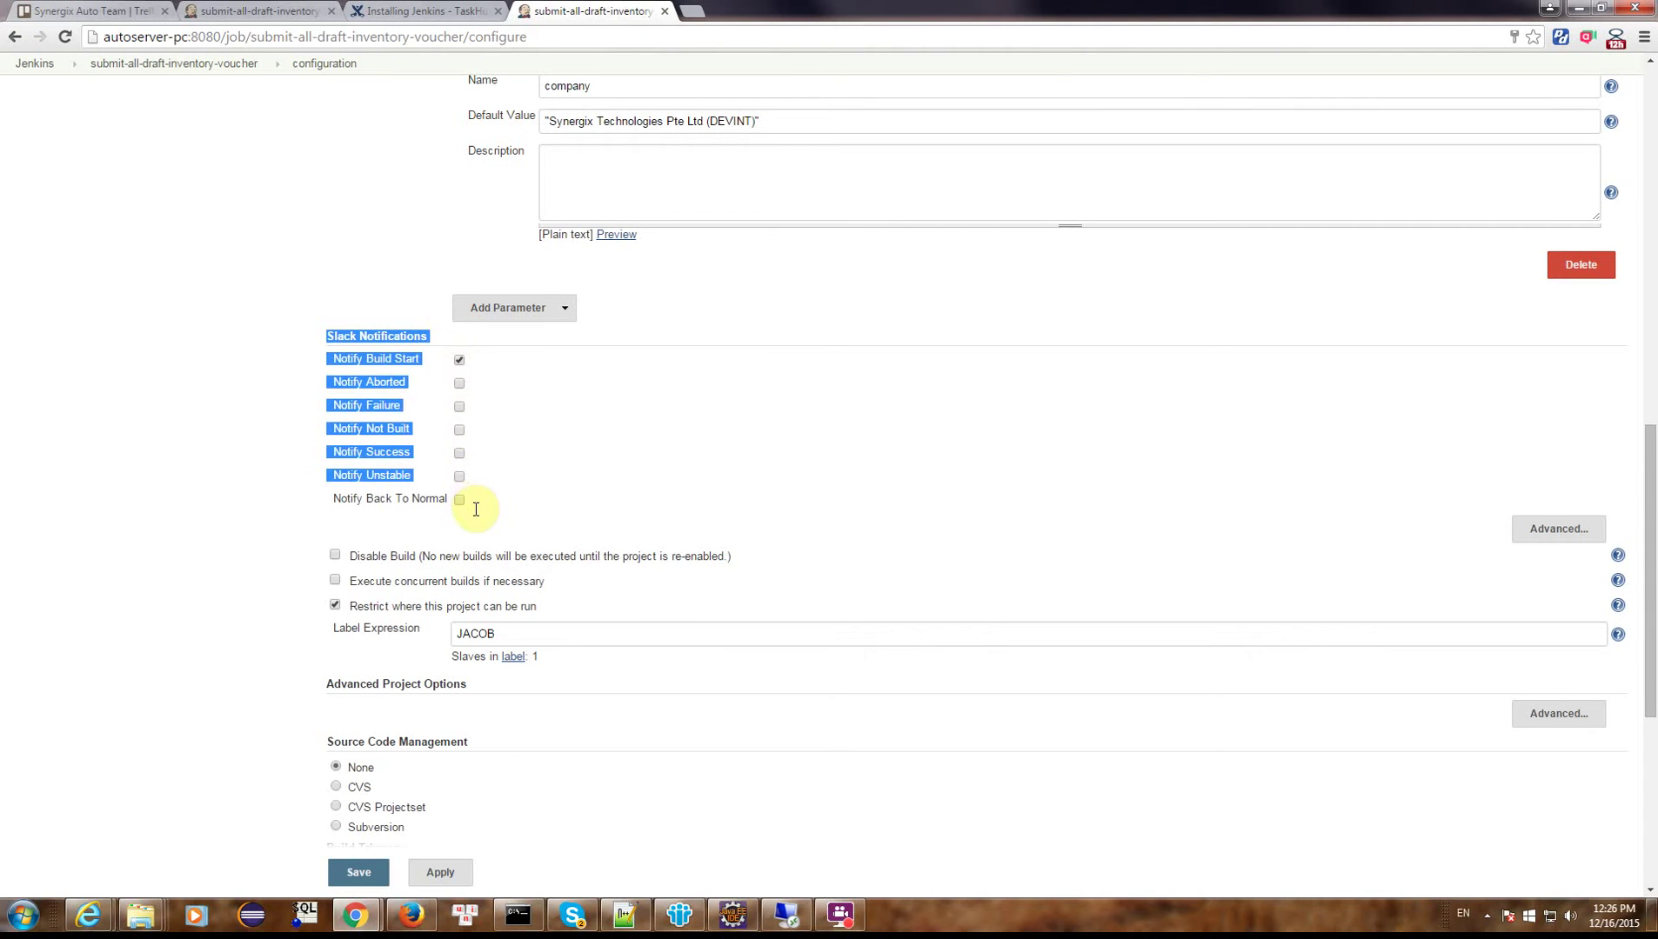
pyautogui.click(461, 502)
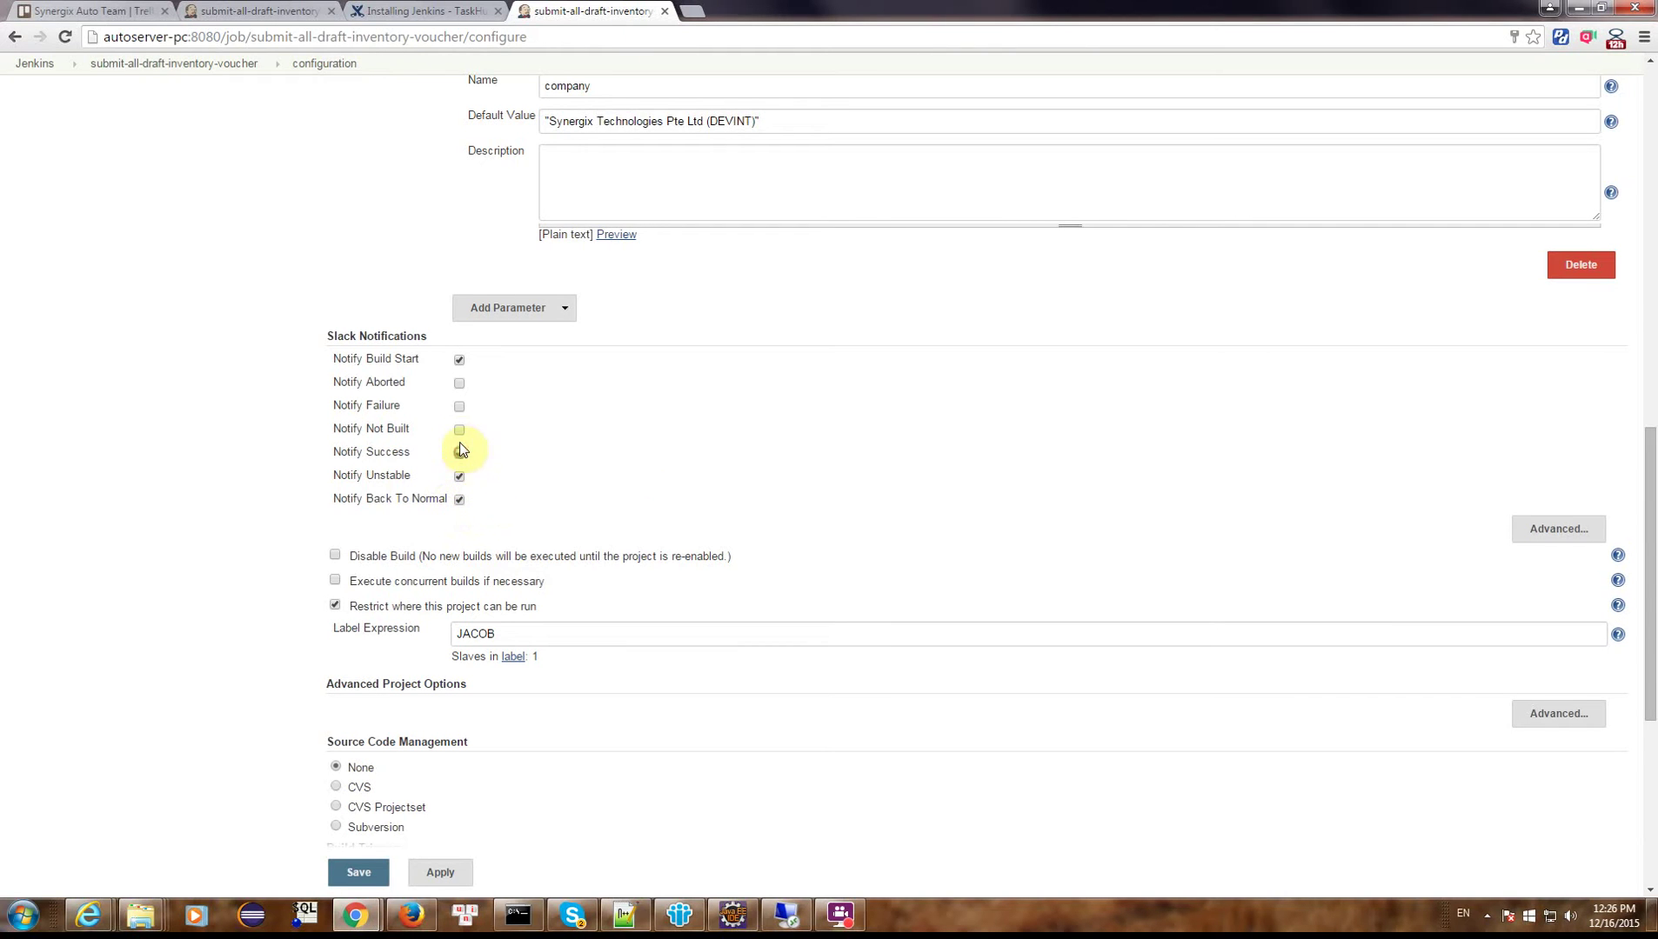
pyautogui.click(460, 384)
# Add Slack Notifications as a post-build action, as the notes describe, and save the project configuration.
pyautogui.scroll(-1, 699, 520)
pyautogui.scroll(-4, 699, 519)
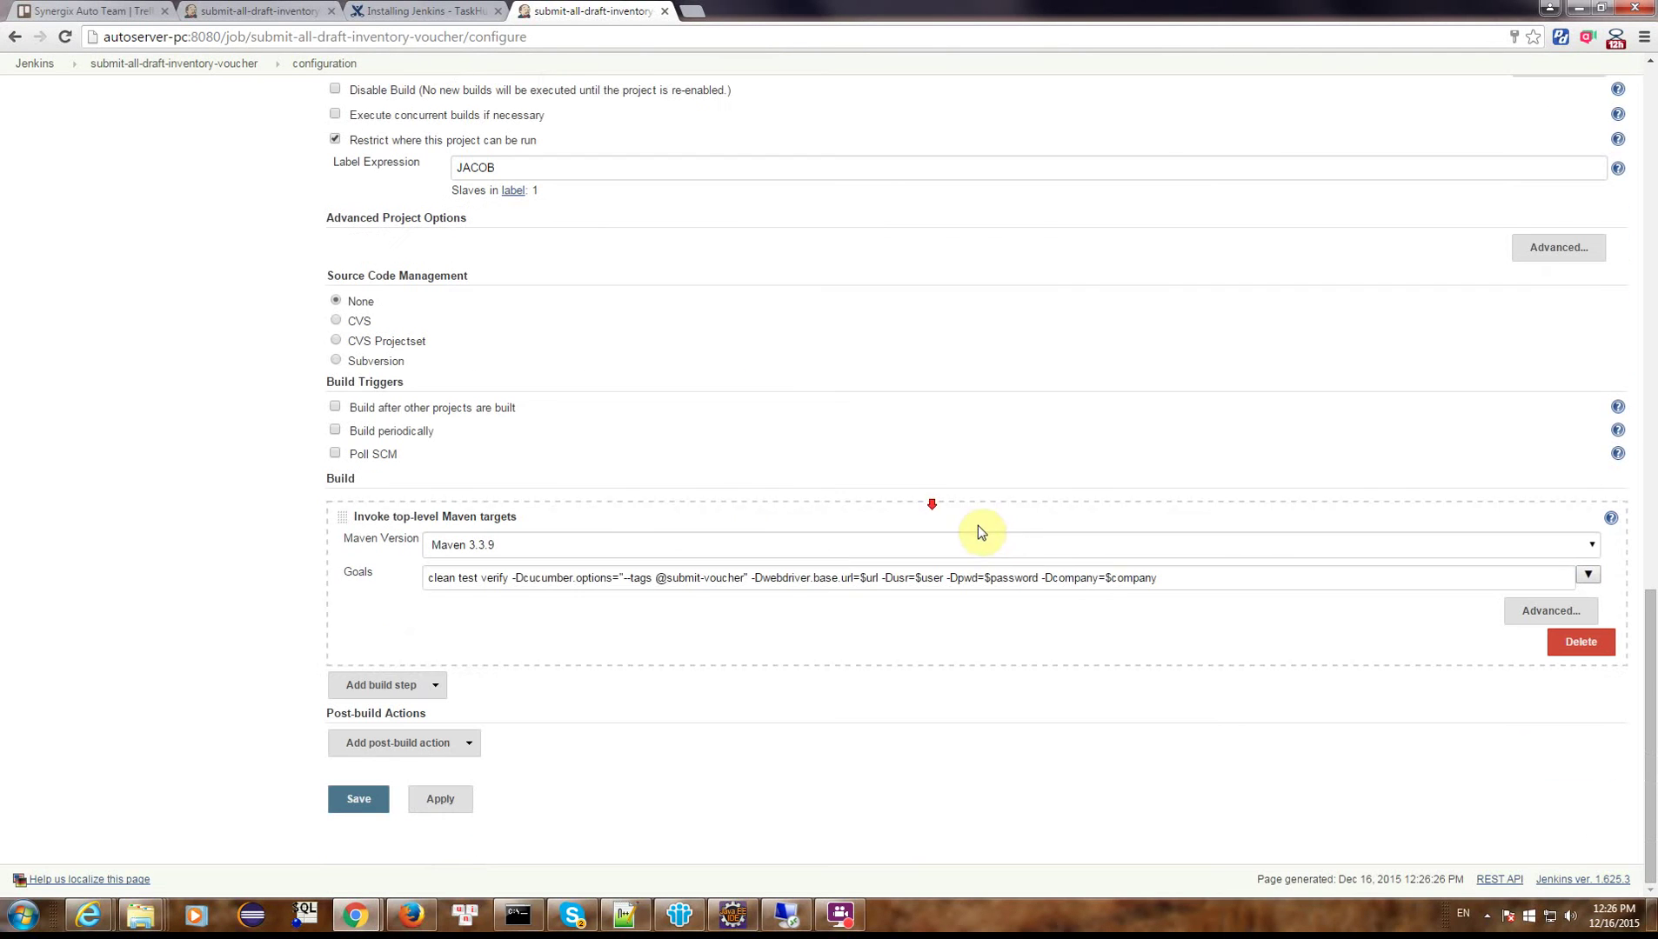
pyautogui.hotkey('alt', 'Tab')
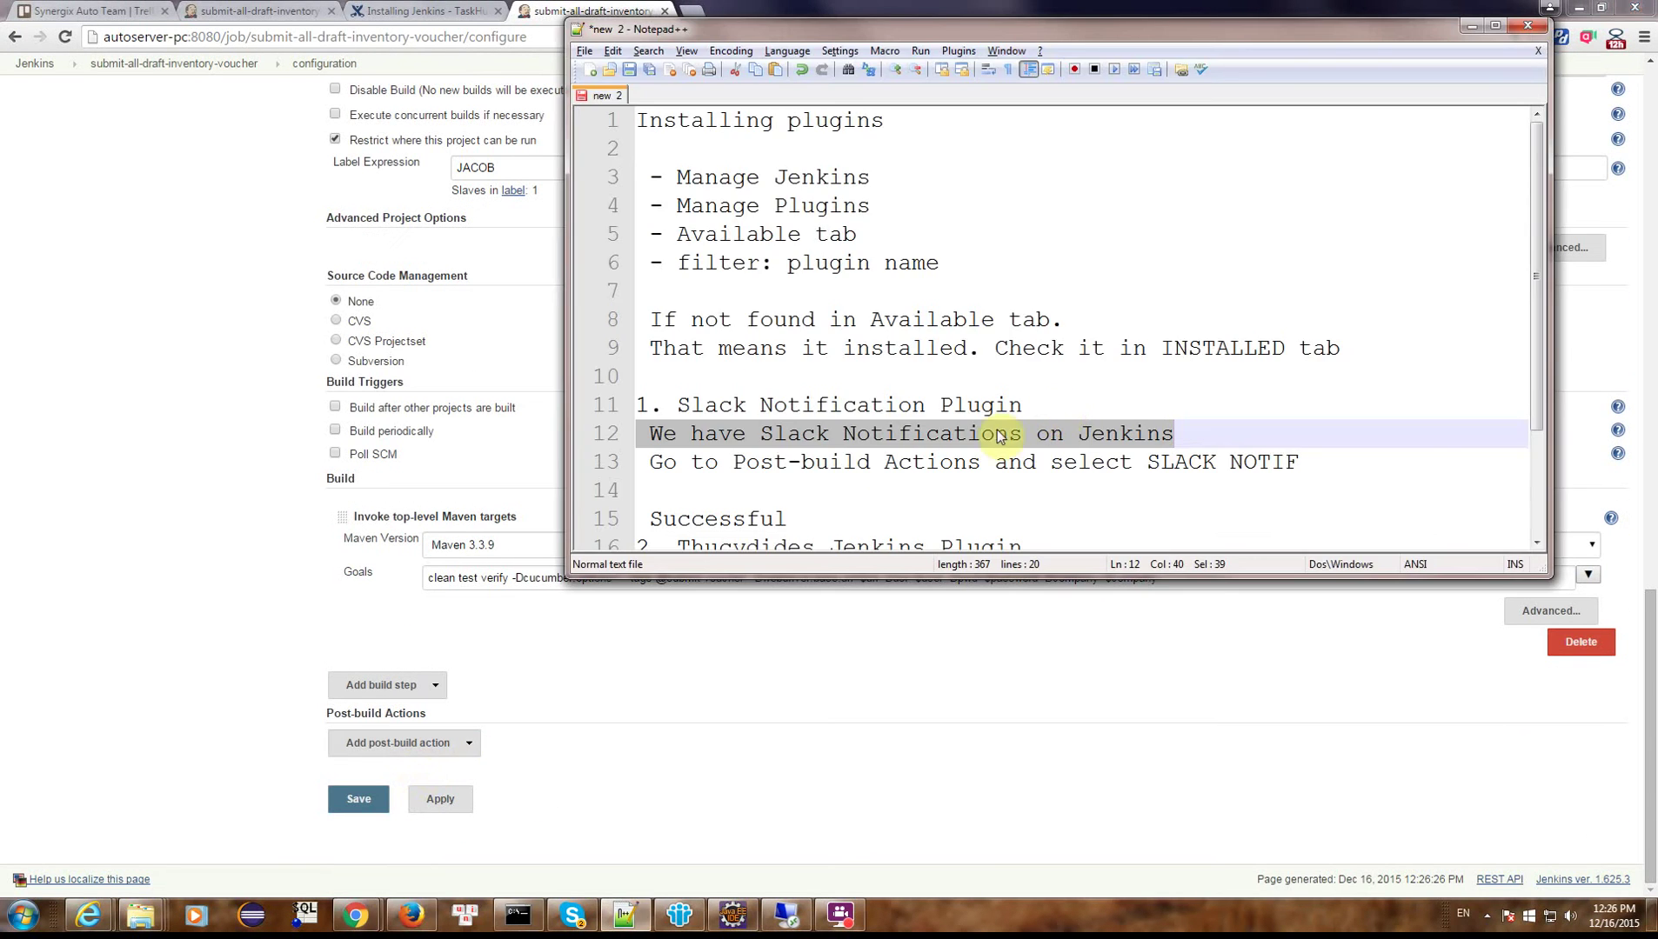
pyautogui.moveTo(650, 464); pyautogui.dragTo(1331, 473)
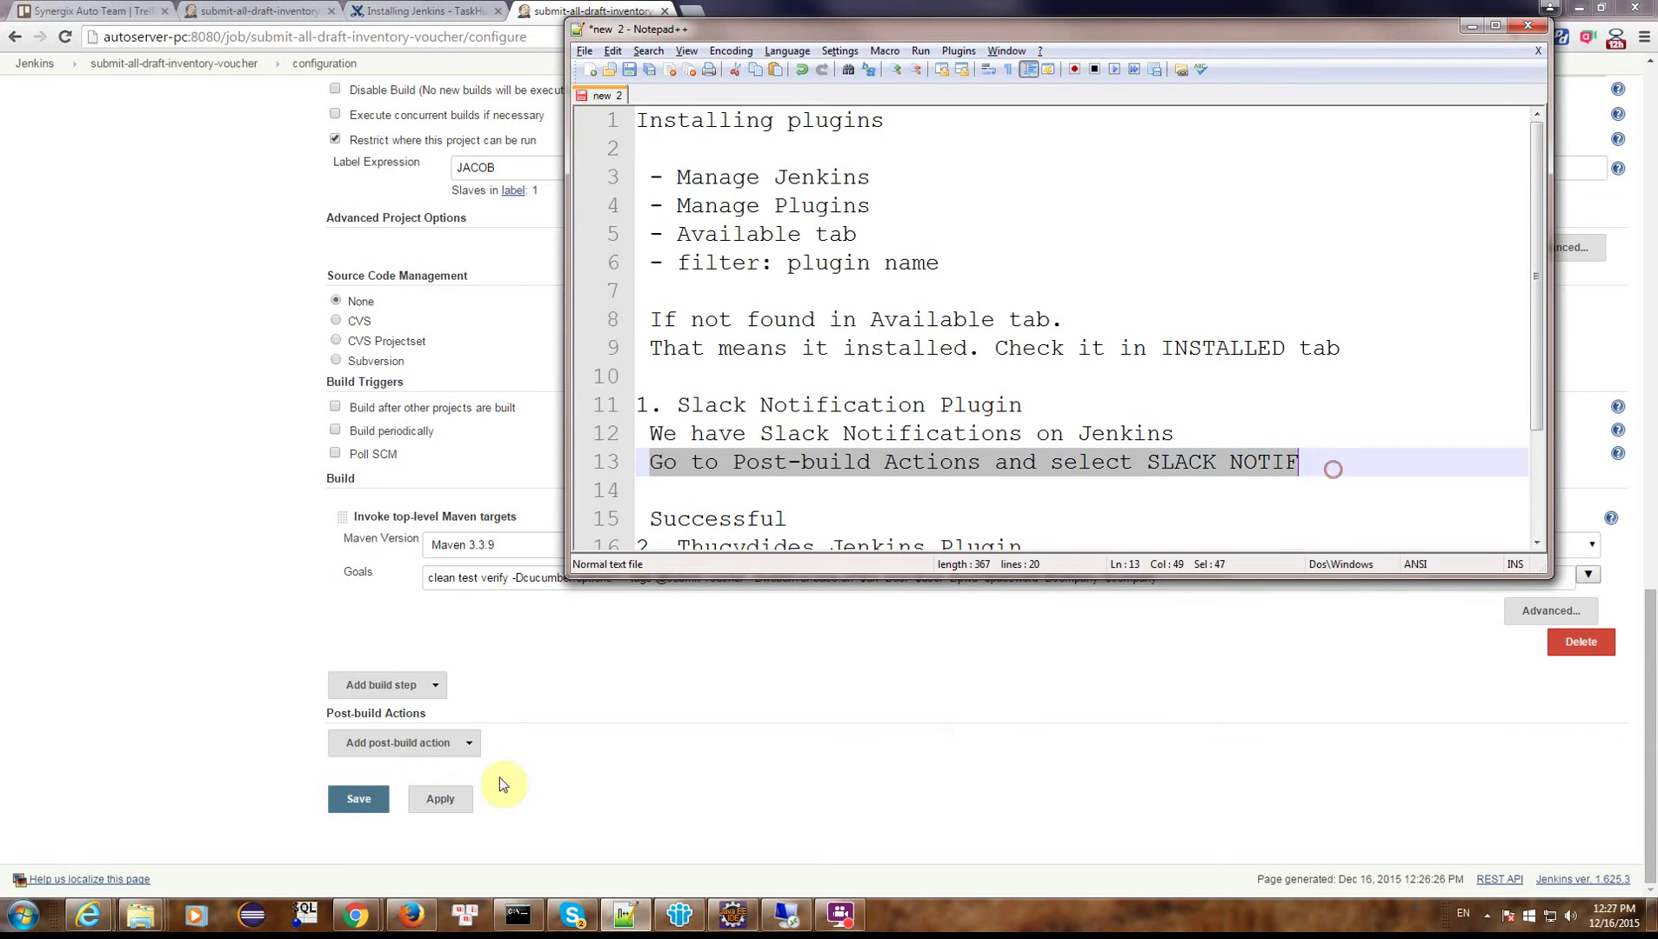
pyautogui.click(408, 746)
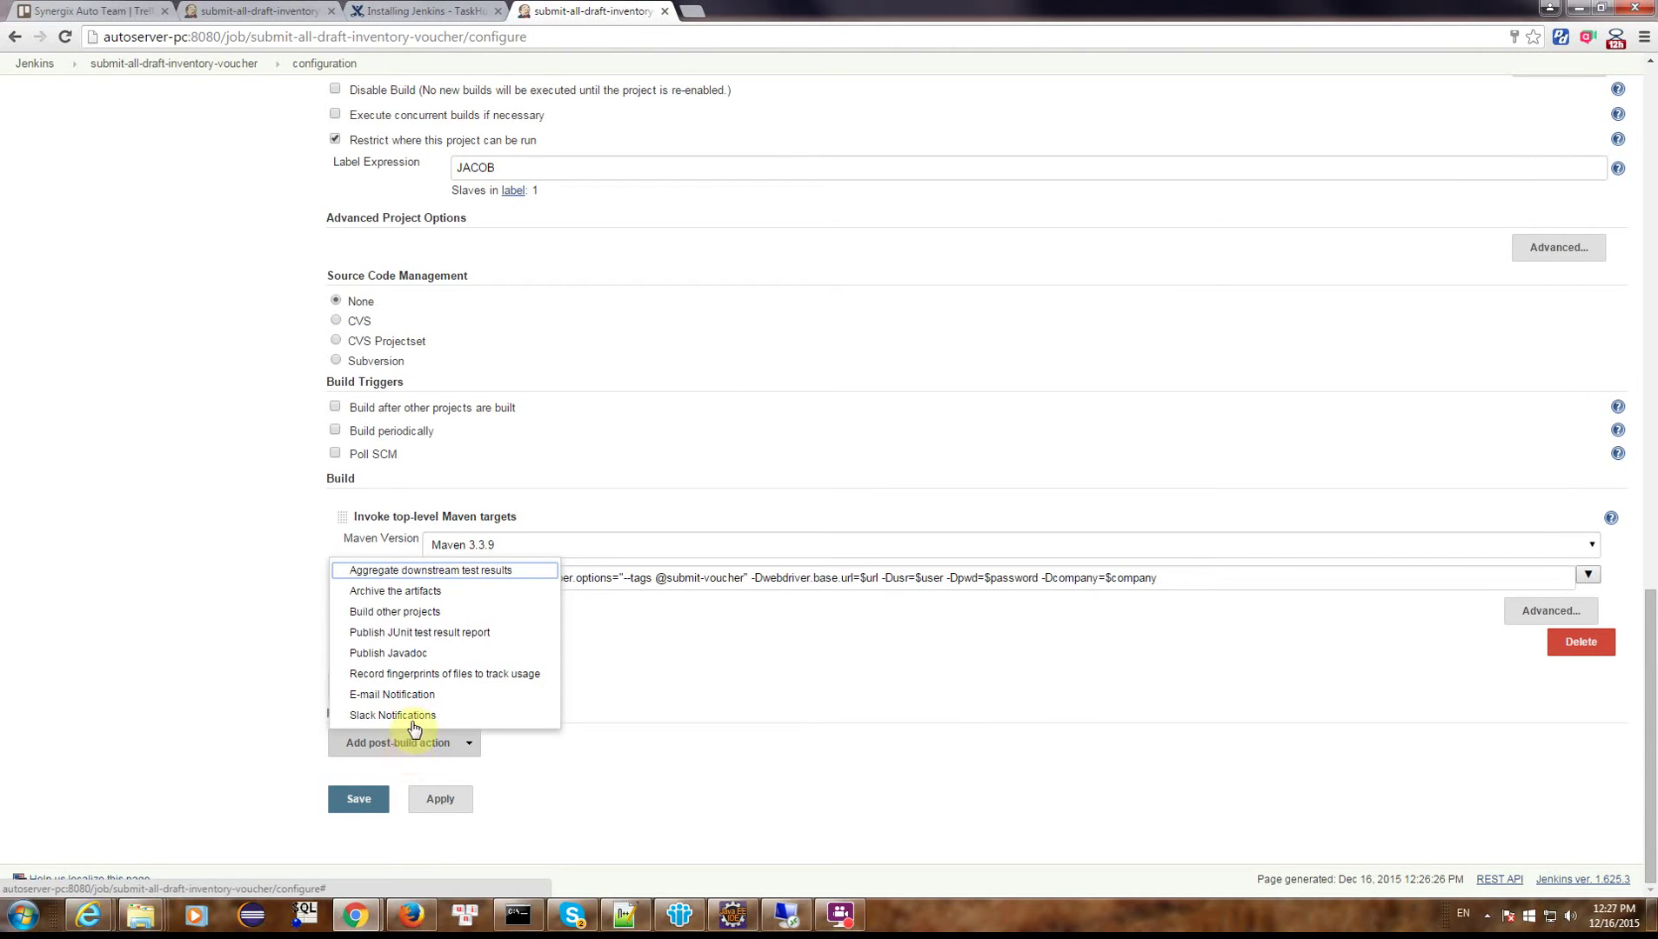
pyautogui.click(413, 715)
pyautogui.scroll(-1, 544, 828)
pyautogui.click(452, 800)
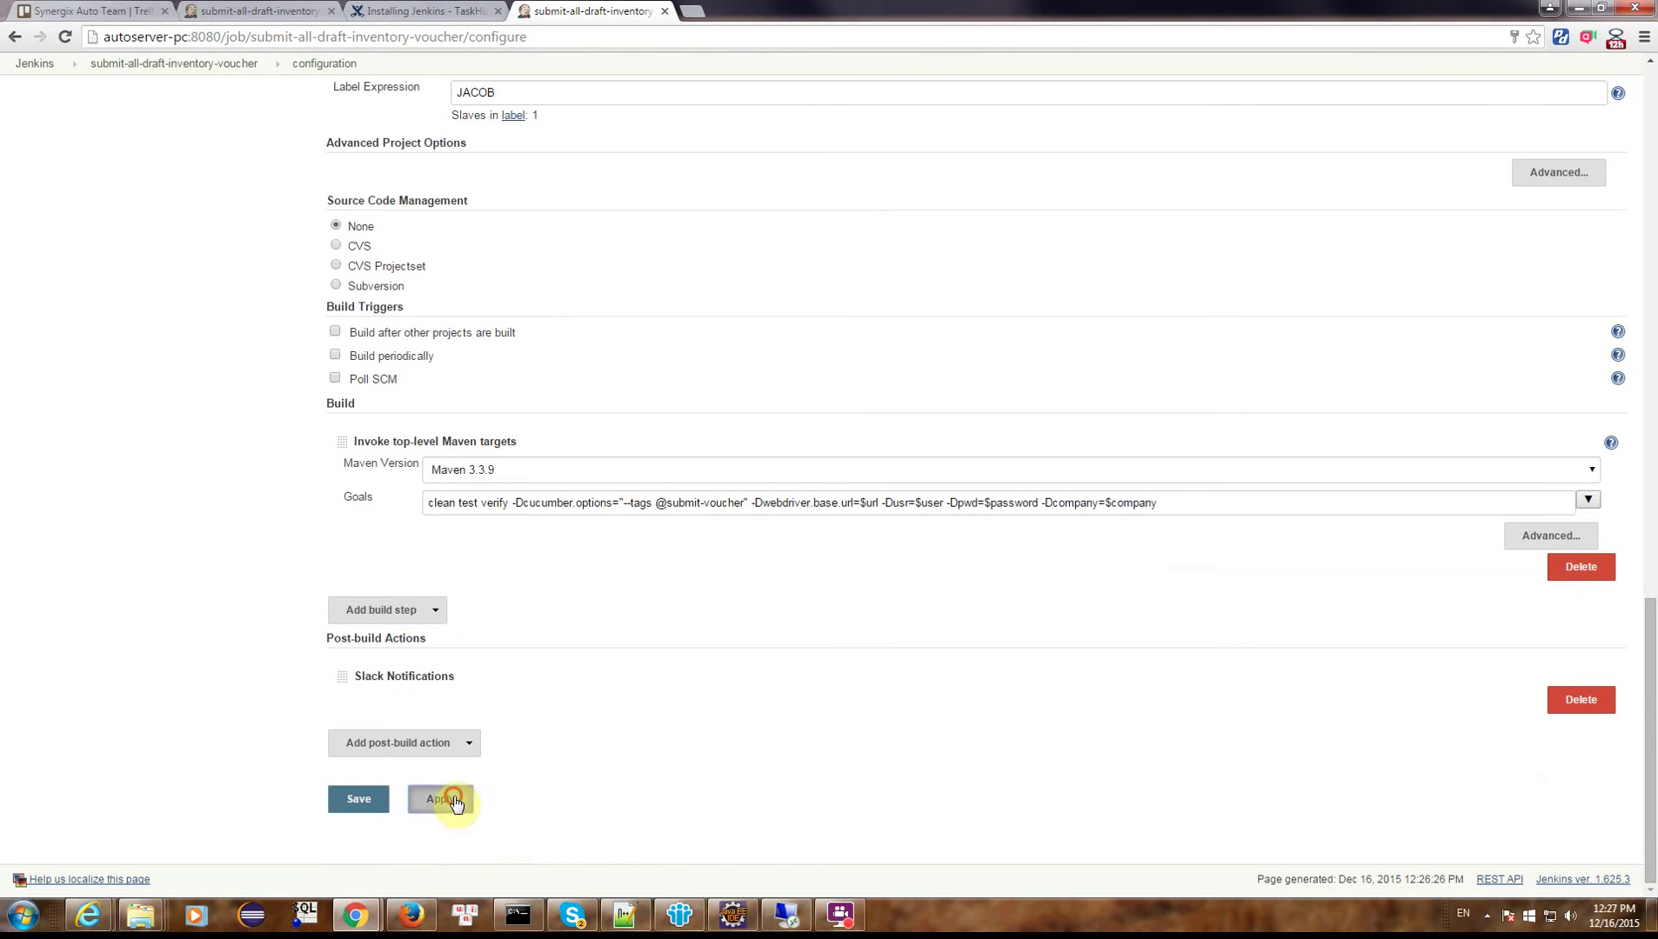
pyautogui.click(359, 798)
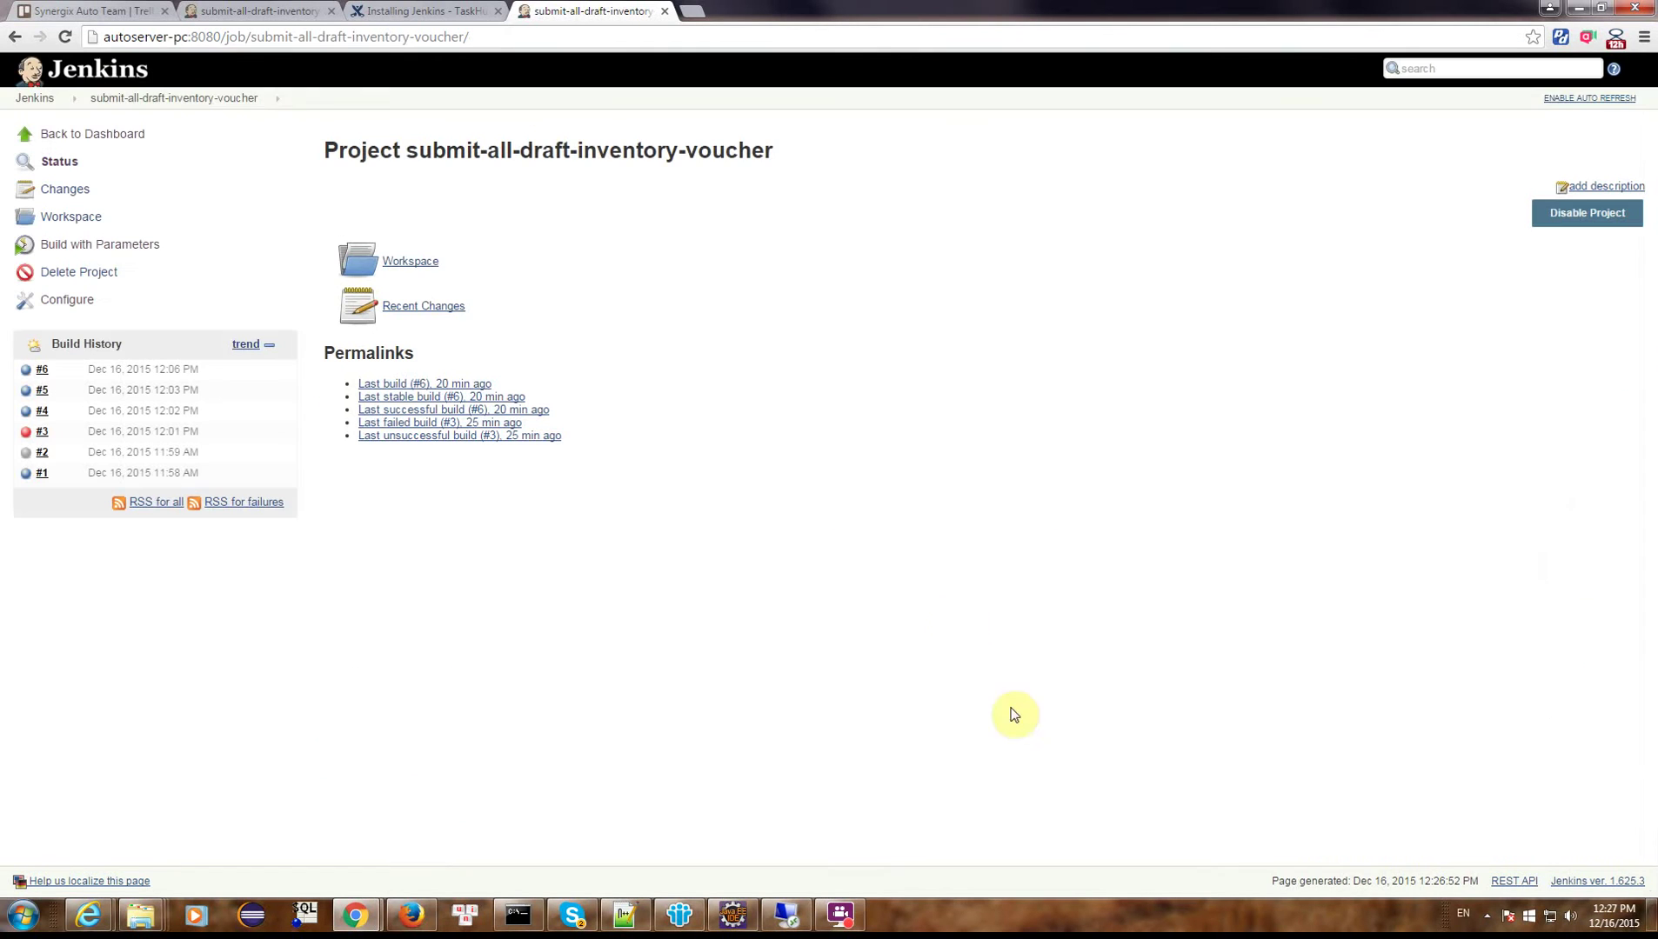
# Switch to Notepad++ and add the line "Config in Jenkins System" below the Slack plugin's post-build instructions.
pyautogui.hotkey('alt', 'Tab')
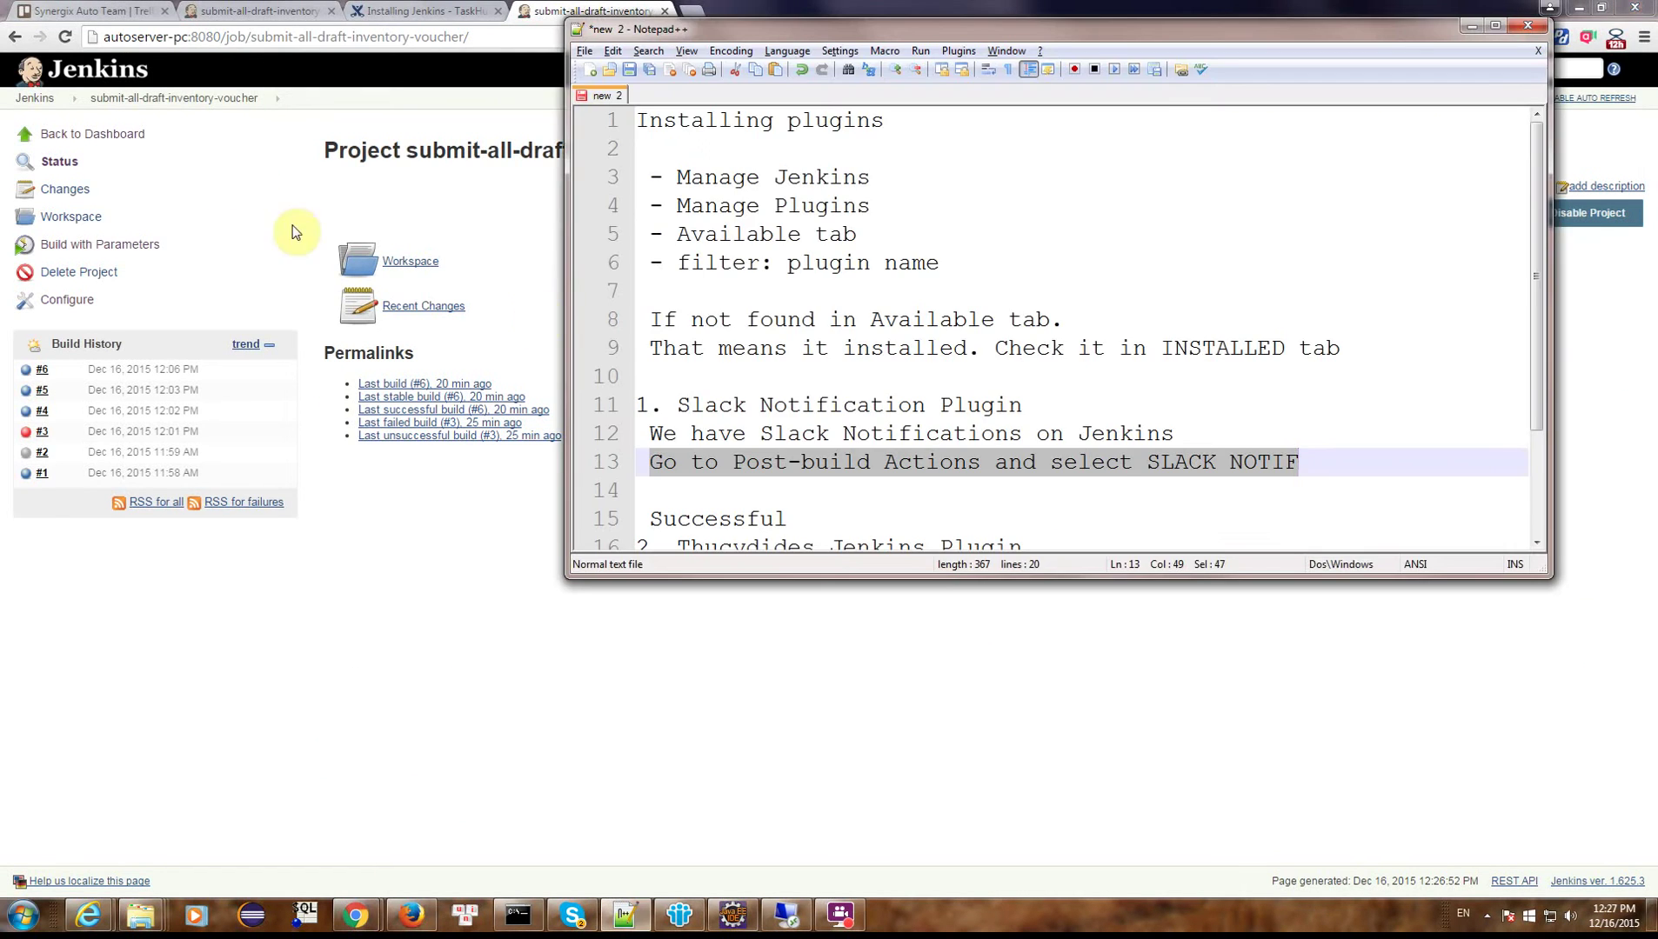
pyautogui.click(758, 461)
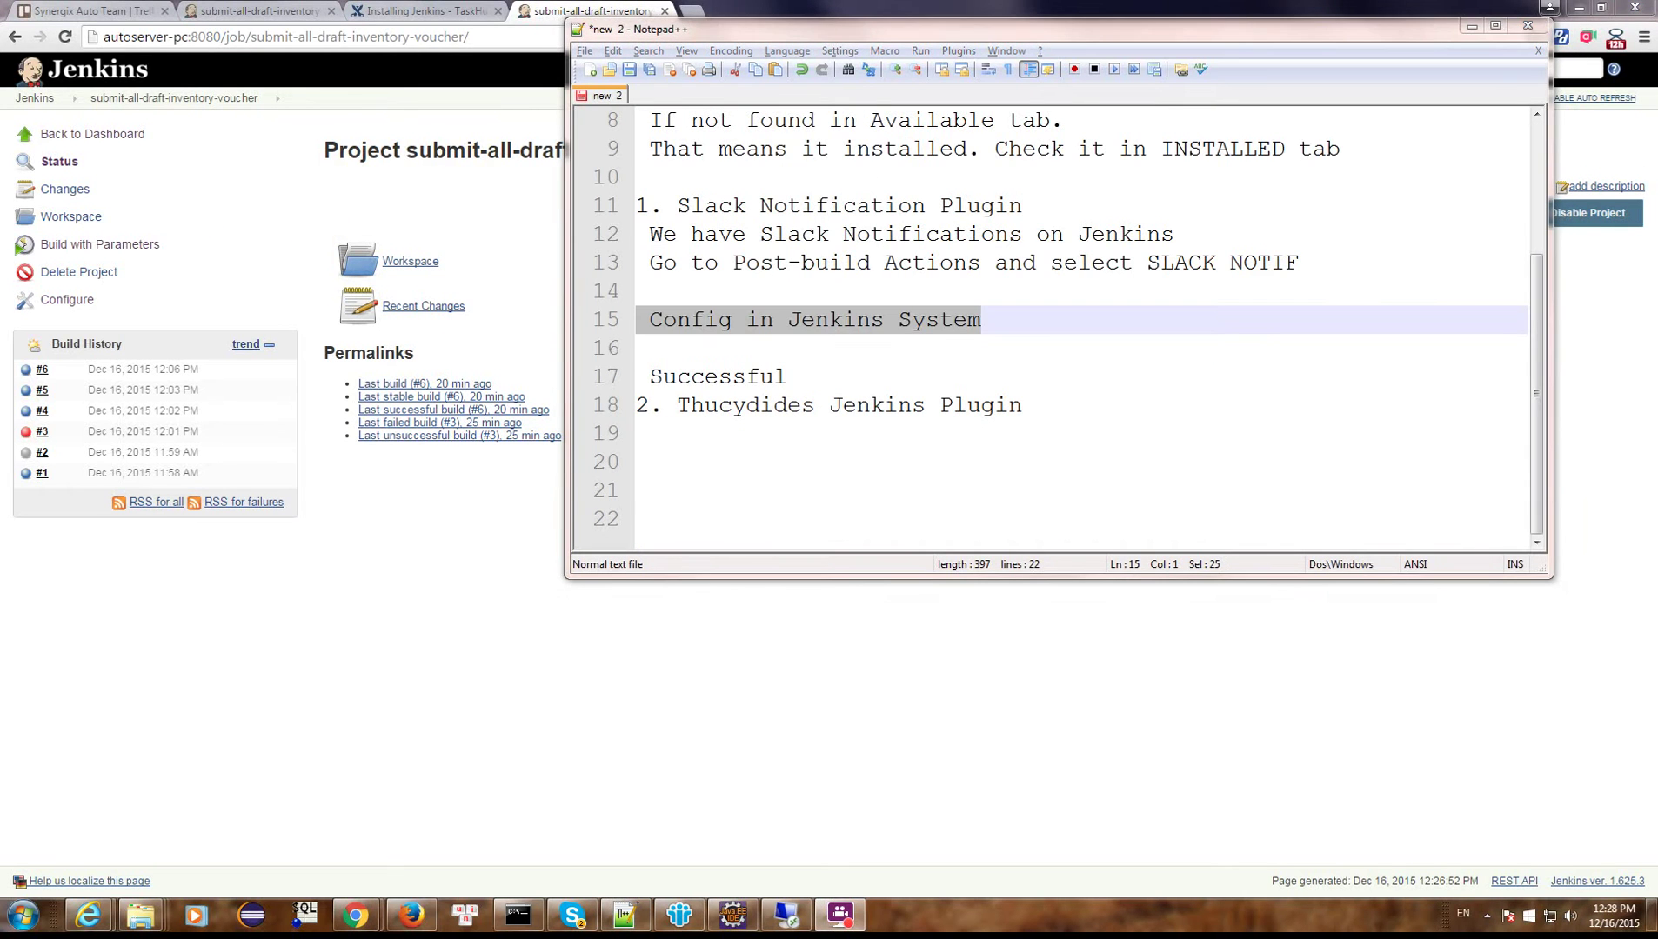
pyautogui.moveTo(987, 319); pyautogui.dragTo(650, 319)
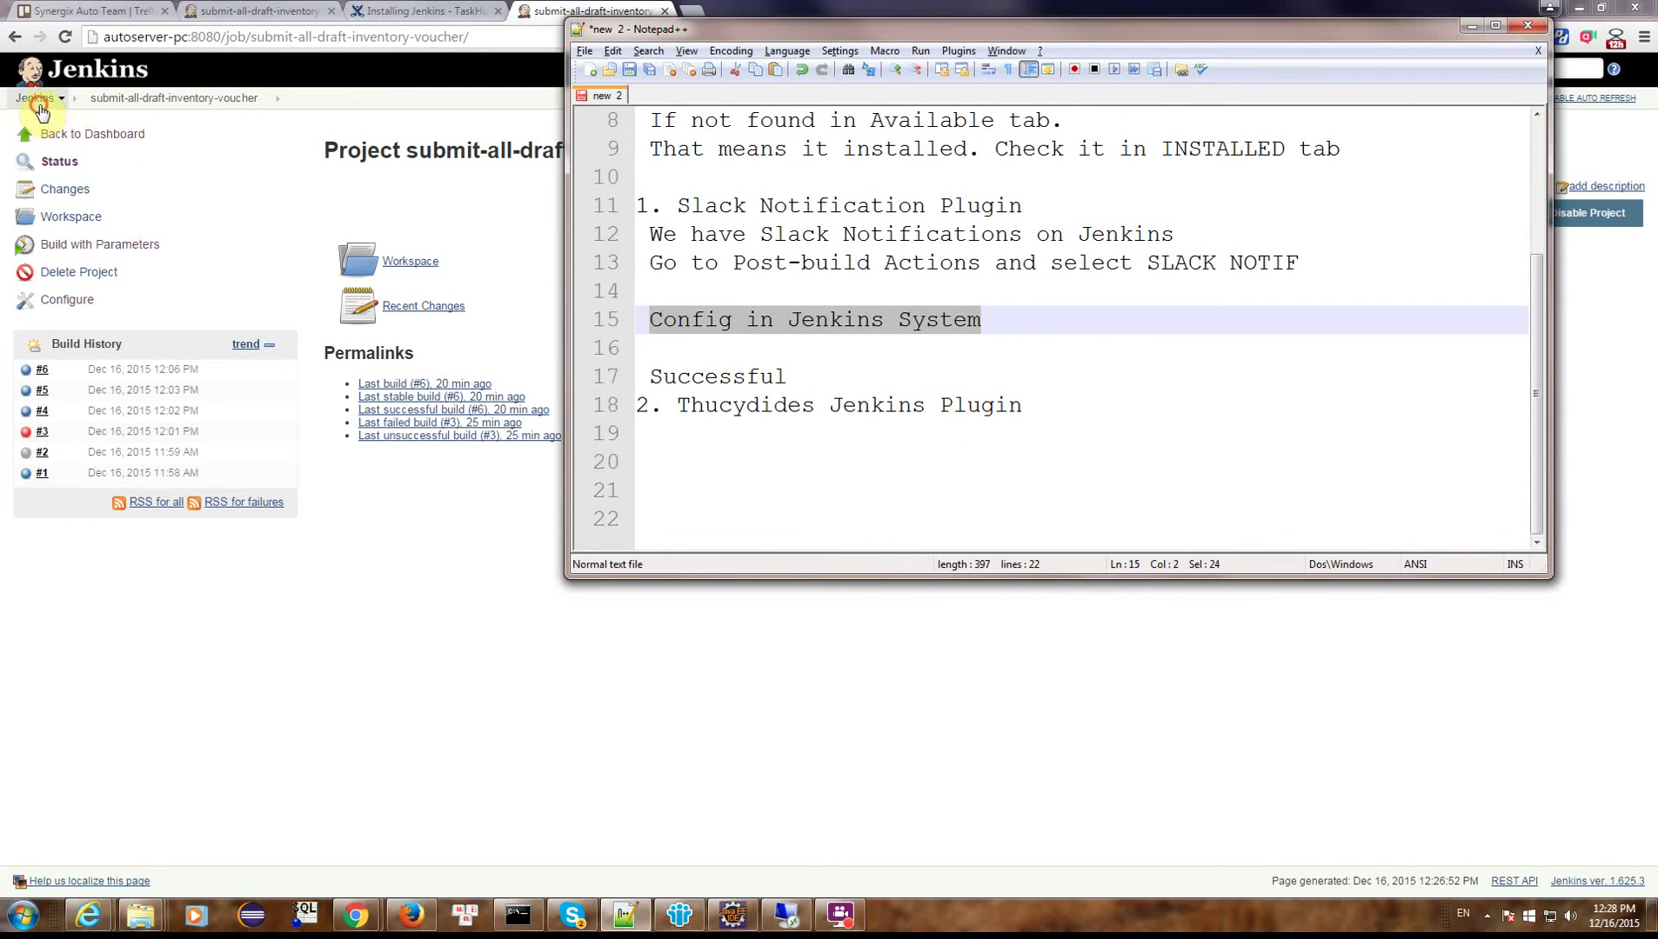
# Open the Jenkins system configuration from Manage Jenkins and find the Global Slack Notifier Settings.
pyautogui.click(40, 110)
pyautogui.click(65, 219)
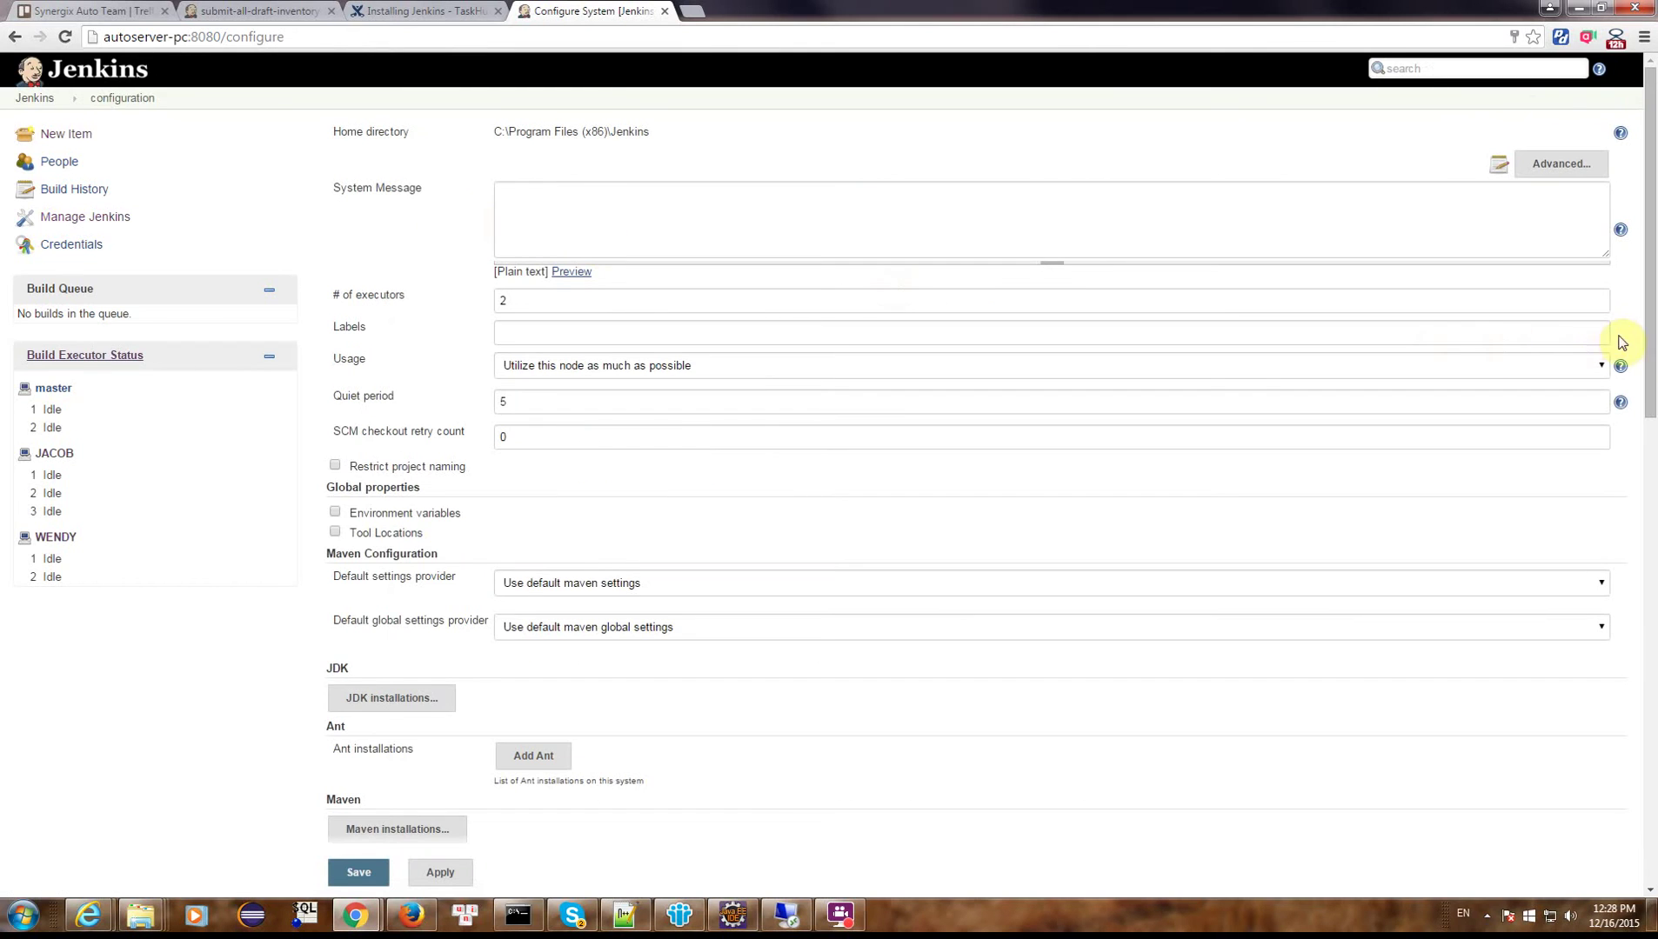
pyautogui.scroll(-3, 1651, 750)
pyautogui.scroll(-10, 1651, 750)
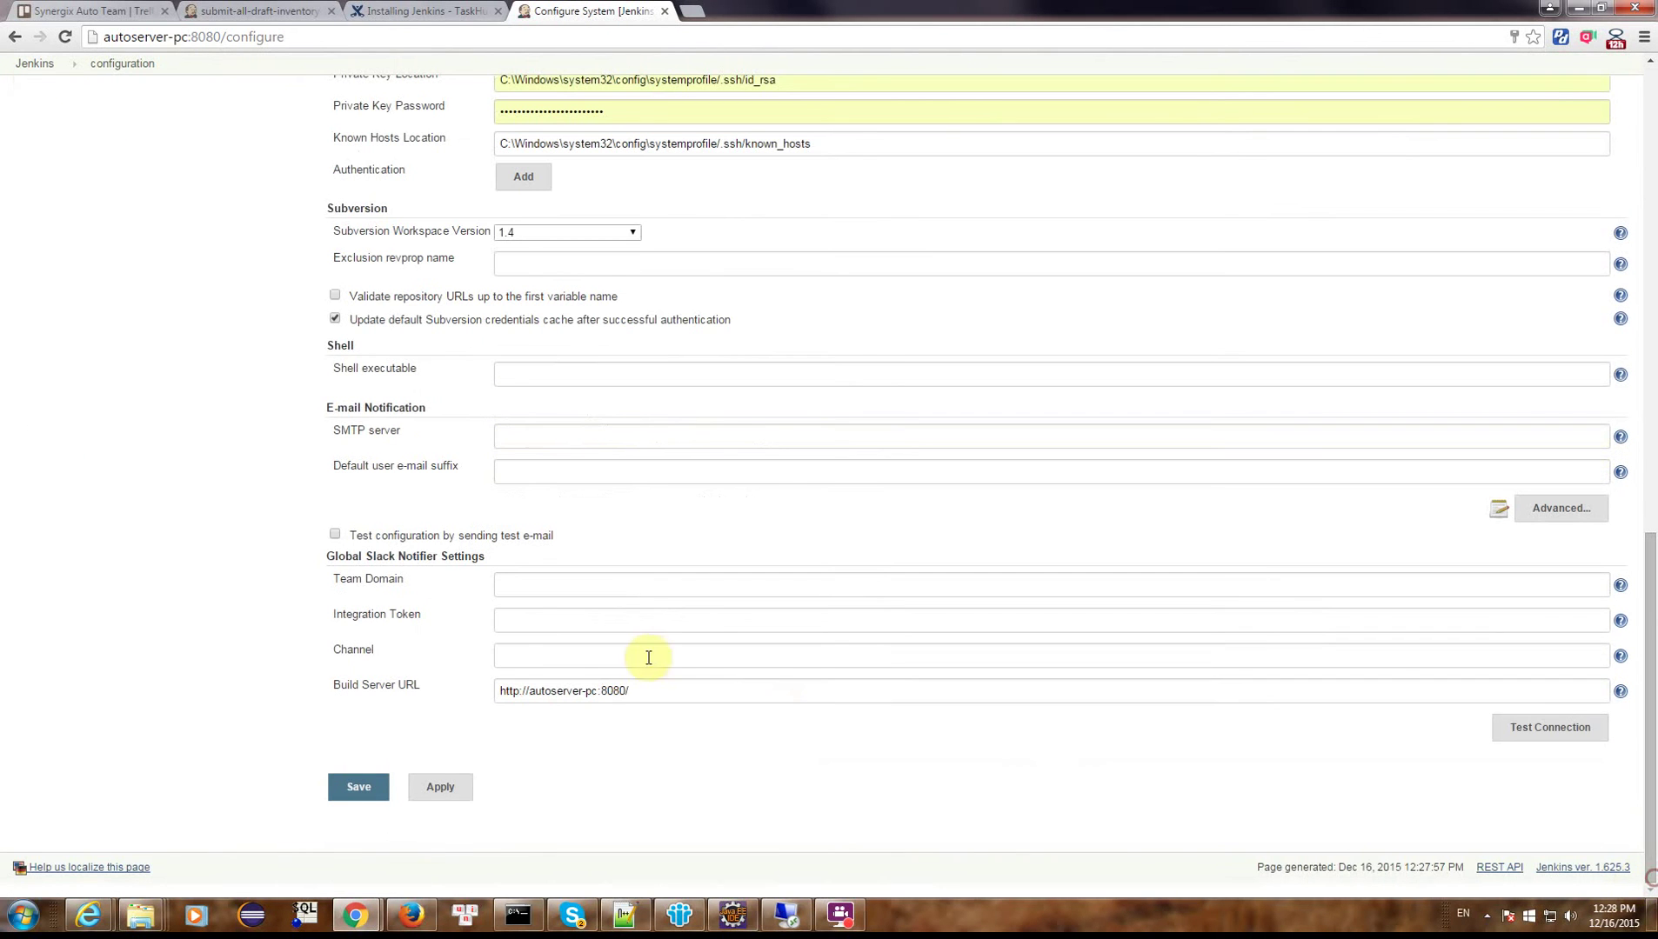
pyautogui.click(585, 576)
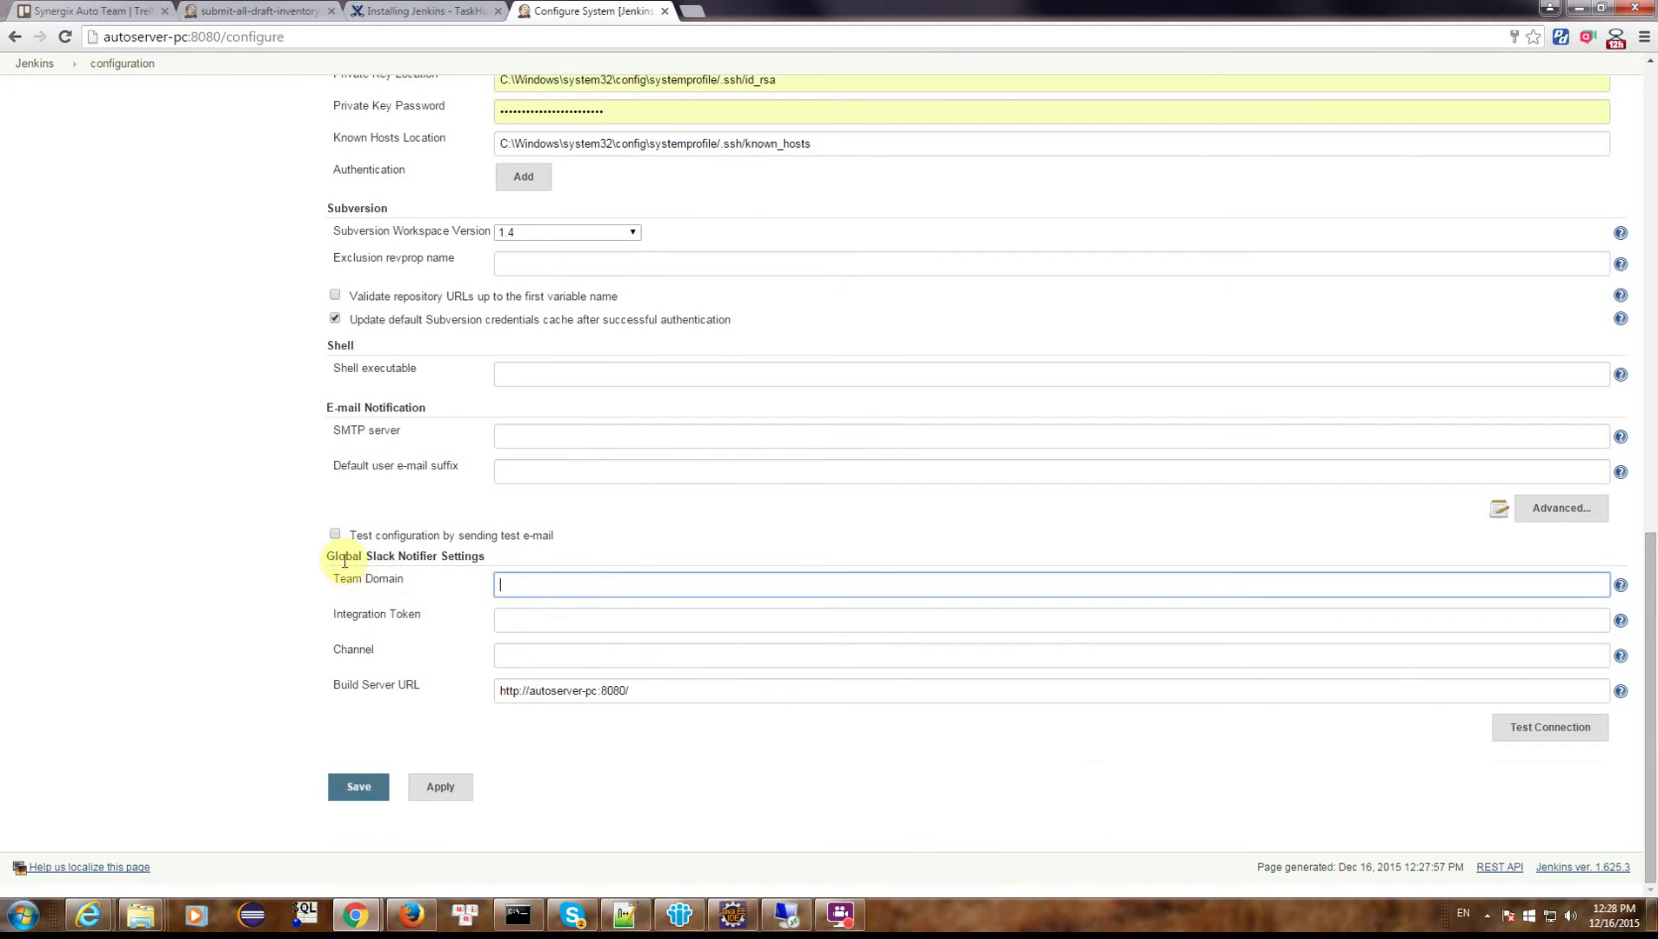
pyautogui.moveTo(363, 555); pyautogui.dragTo(395, 554)
pyautogui.scroll(1, 487, 574)
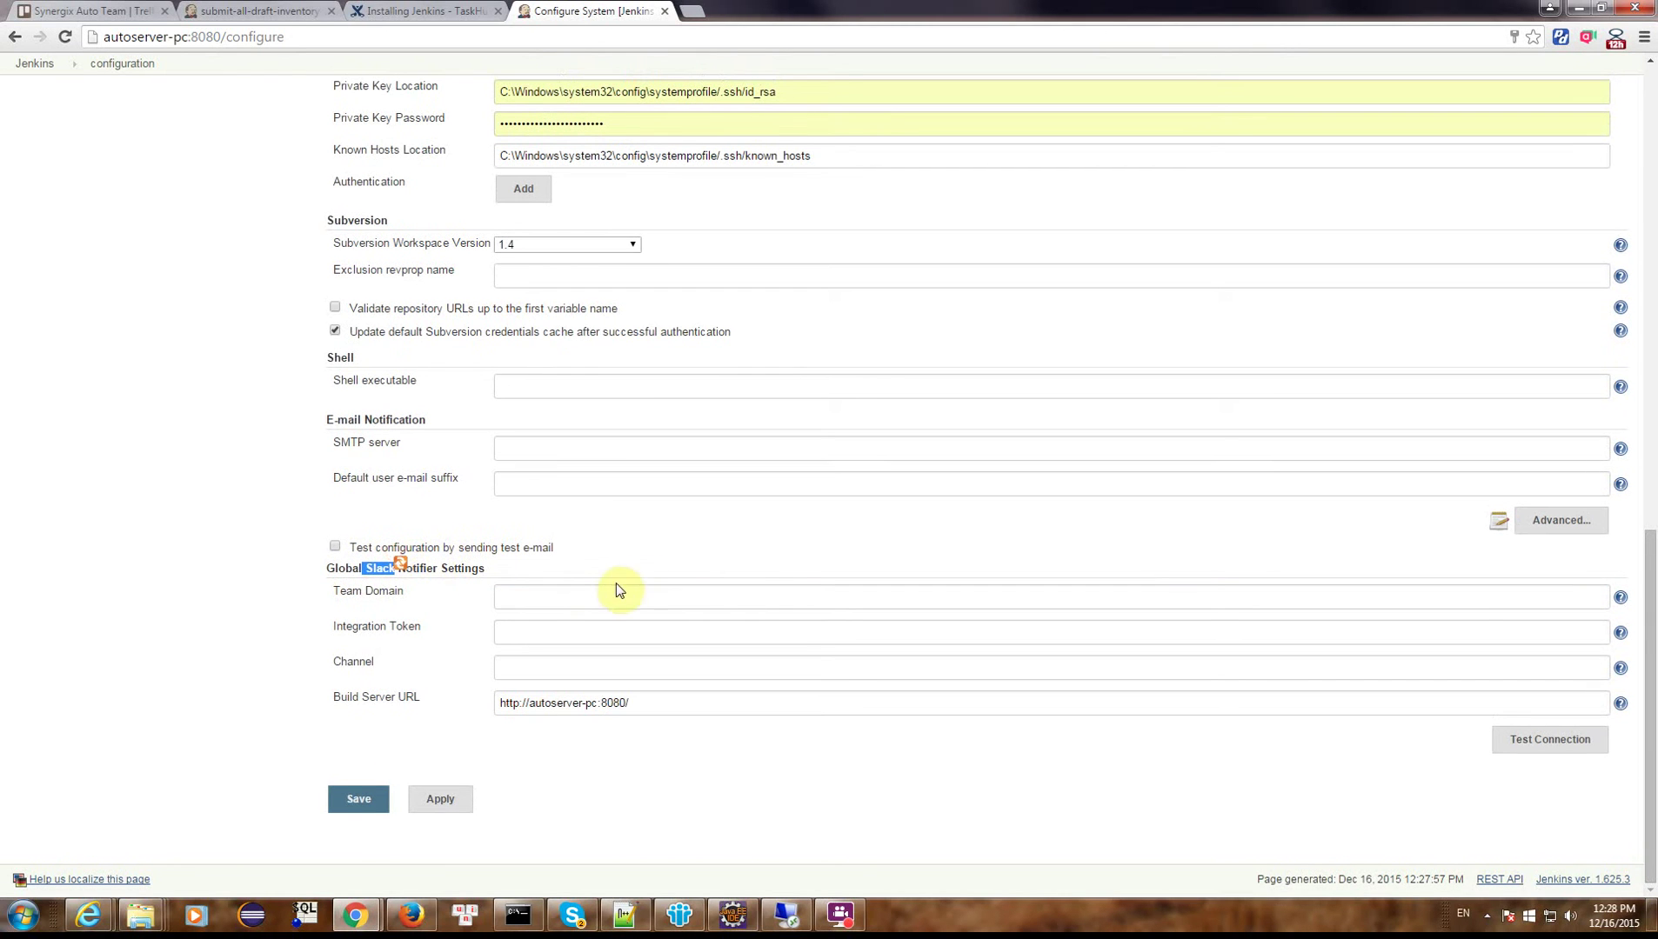
# Copy the team subdomain "synergix-vn" from the Slack web address and set it as the Team Domain in Jenkins.
pyautogui.hotkey('alt', 'Tab')
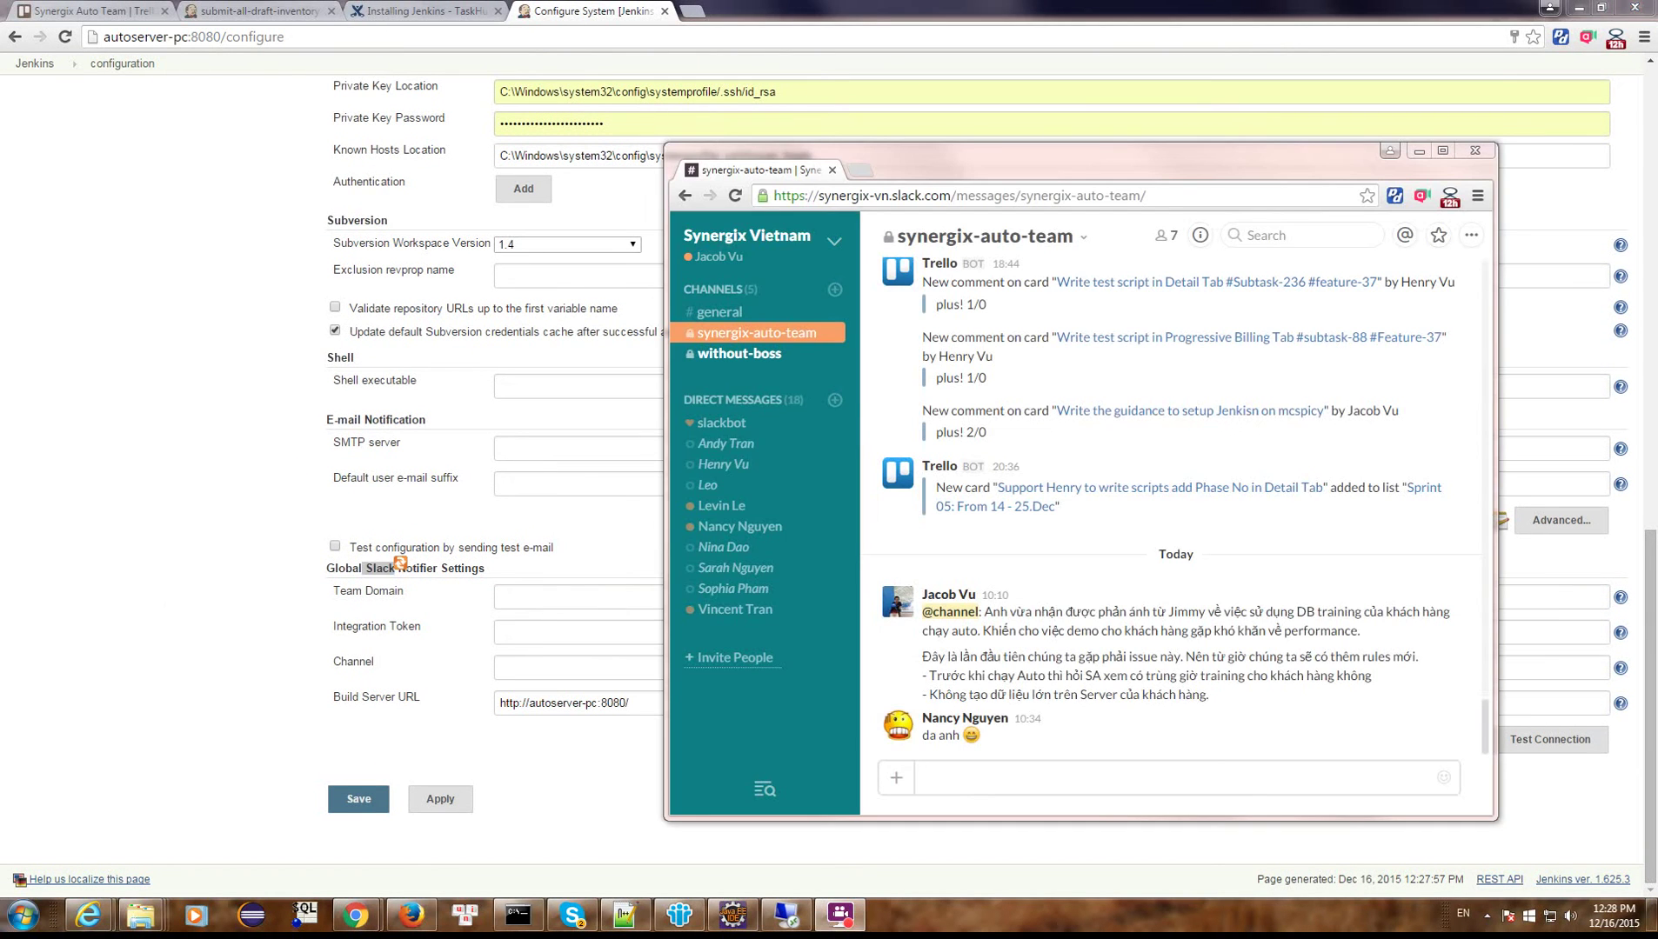
pyautogui.moveTo(920, 170); pyautogui.dragTo(942, 159)
pyautogui.click(939, 189)
pyautogui.click(897, 186)
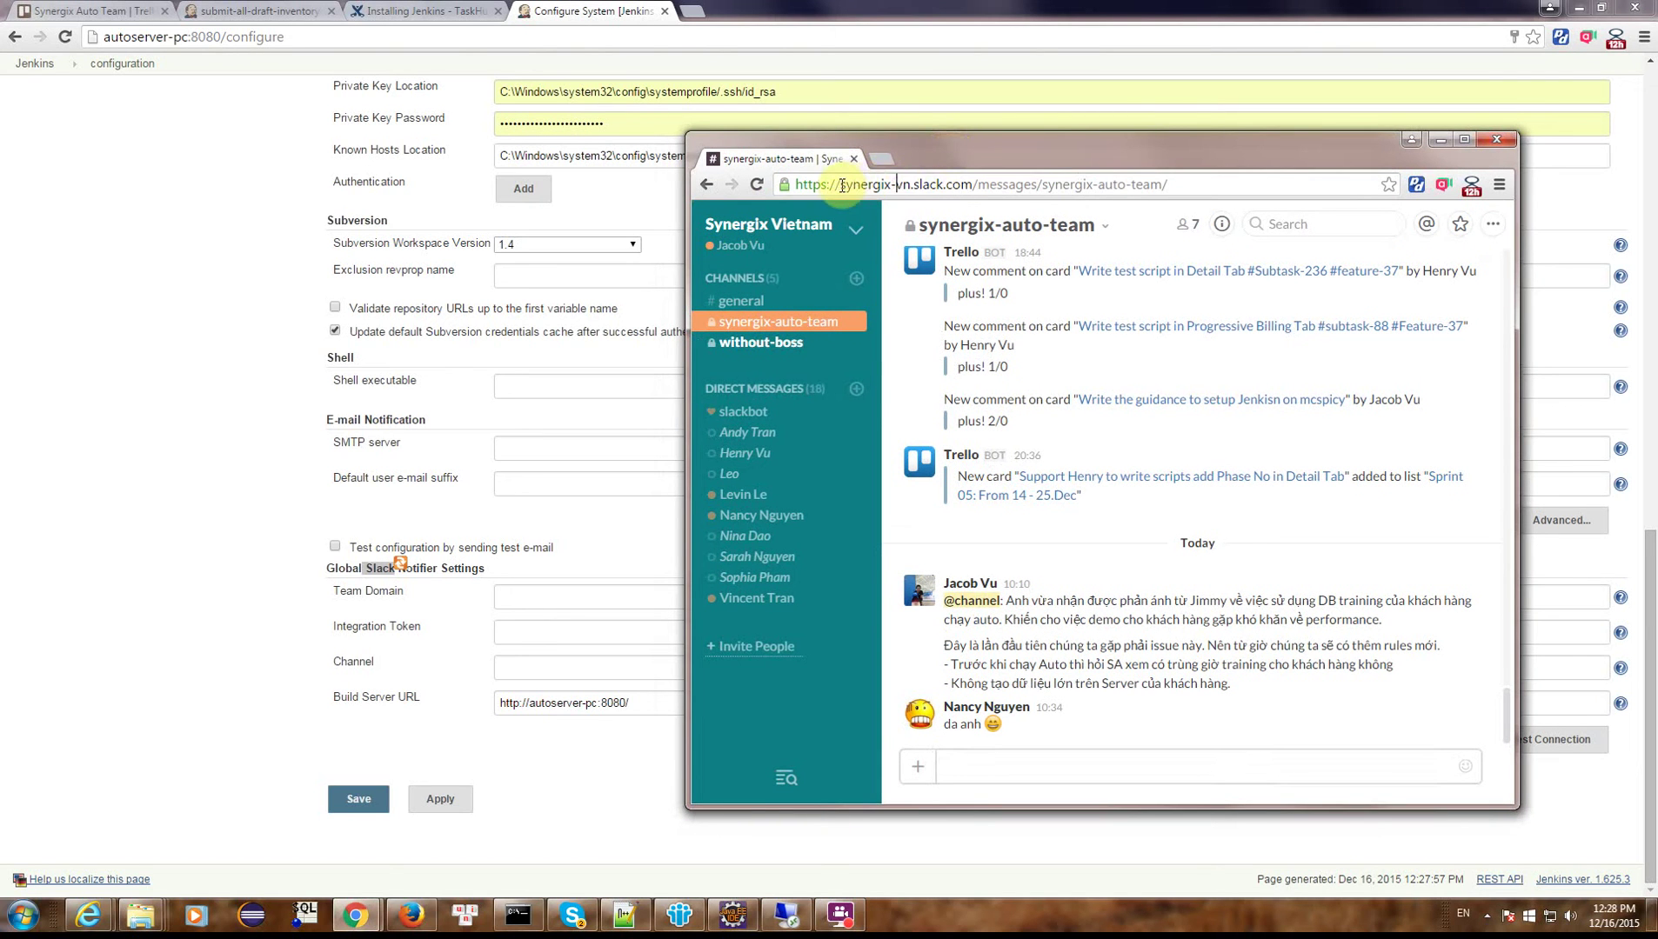
pyautogui.moveTo(910, 193); pyautogui.dragTo(912, 190)
pyautogui.hotkey('ctrl', 'c')
pyautogui.click(520, 592)
pyautogui.hotkey('ctrl', 'v')
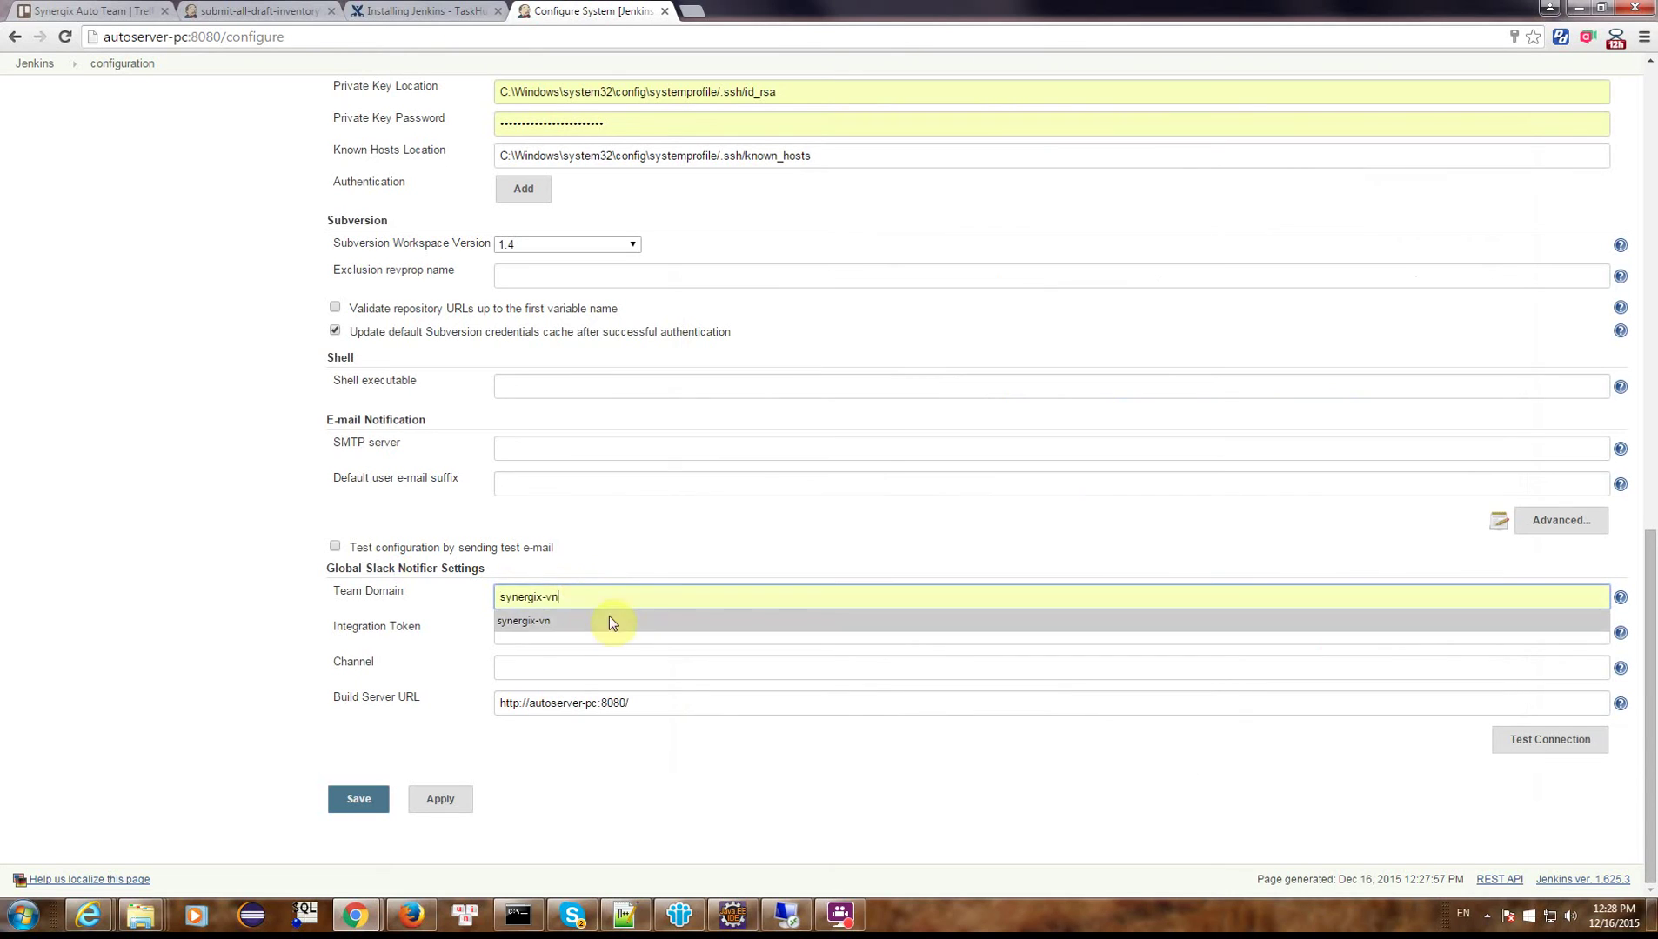
pyautogui.click(512, 621)
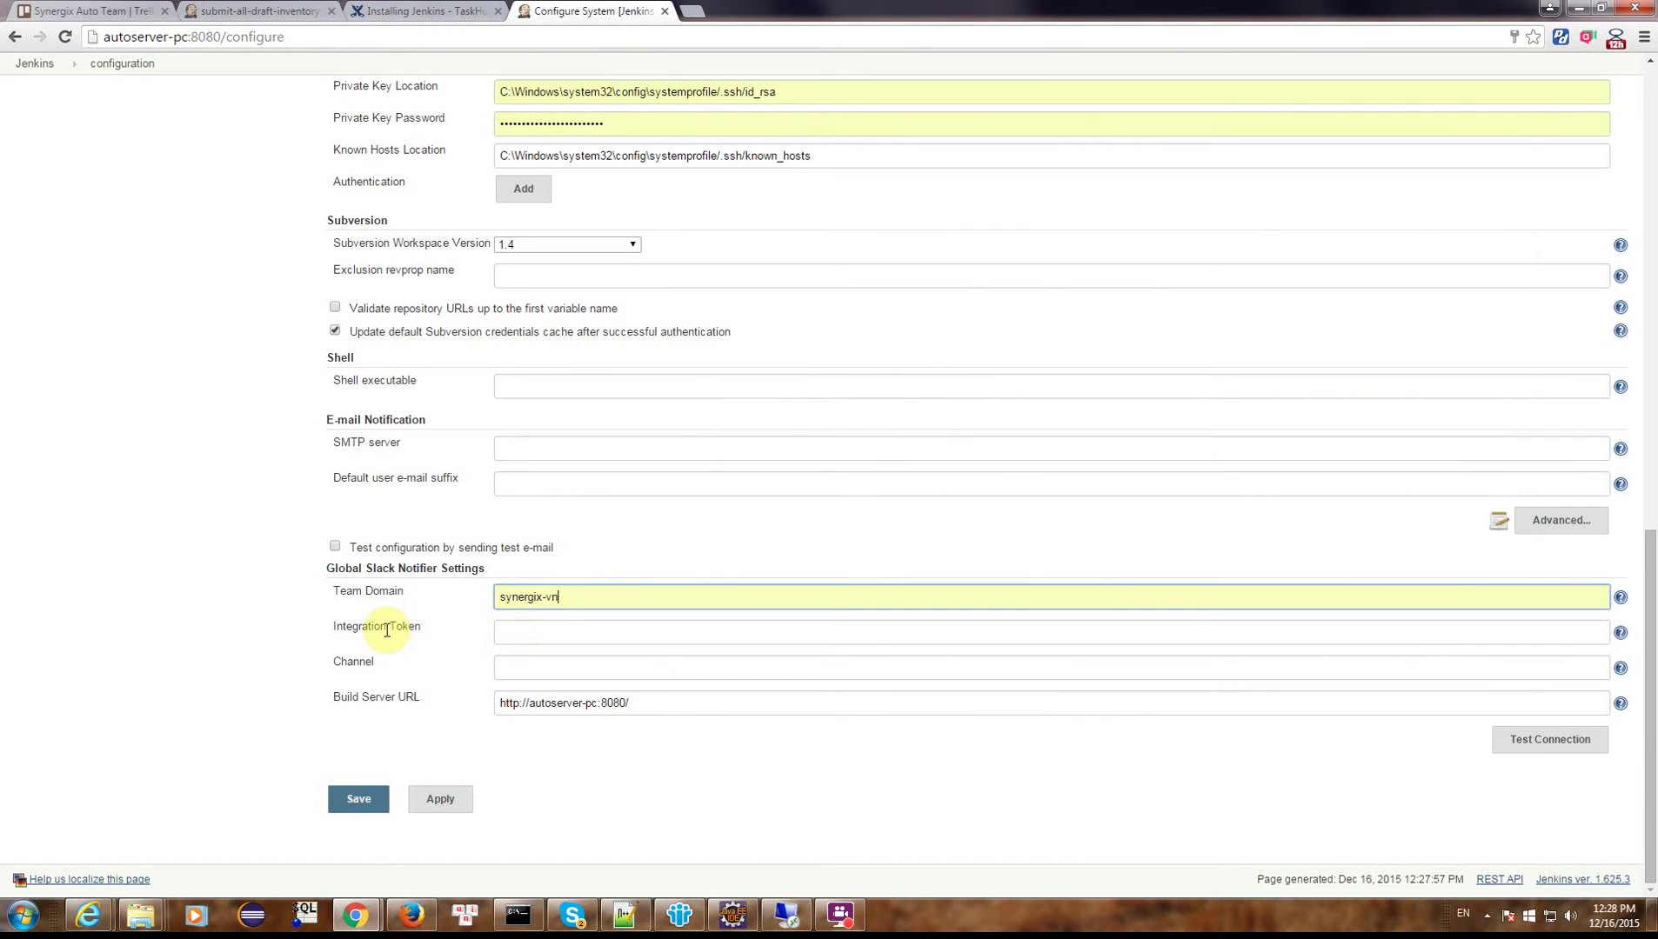
# With the Integration Token still needed, switch to the Slack window, open its Team Settings page and maximize the window.
pyautogui.moveTo(327, 628); pyautogui.dragTo(428, 628)
pyautogui.click(518, 632)
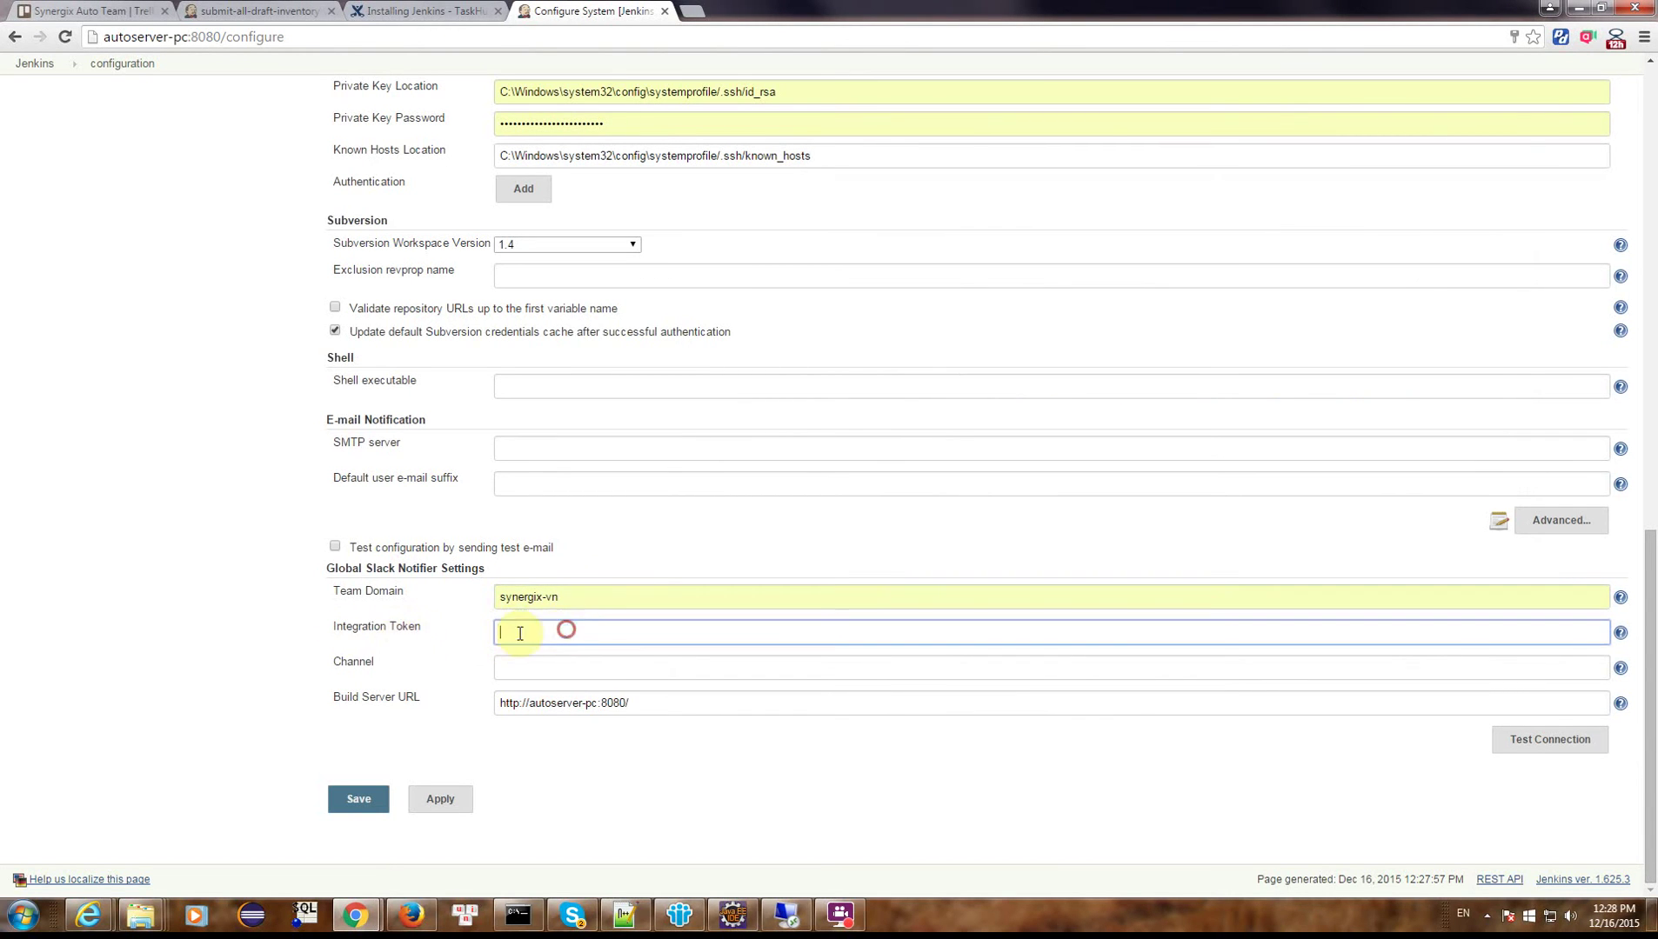
pyautogui.doubleClick(409, 628)
pyautogui.click(554, 637)
pyautogui.hotkey('alt', 'Tab')
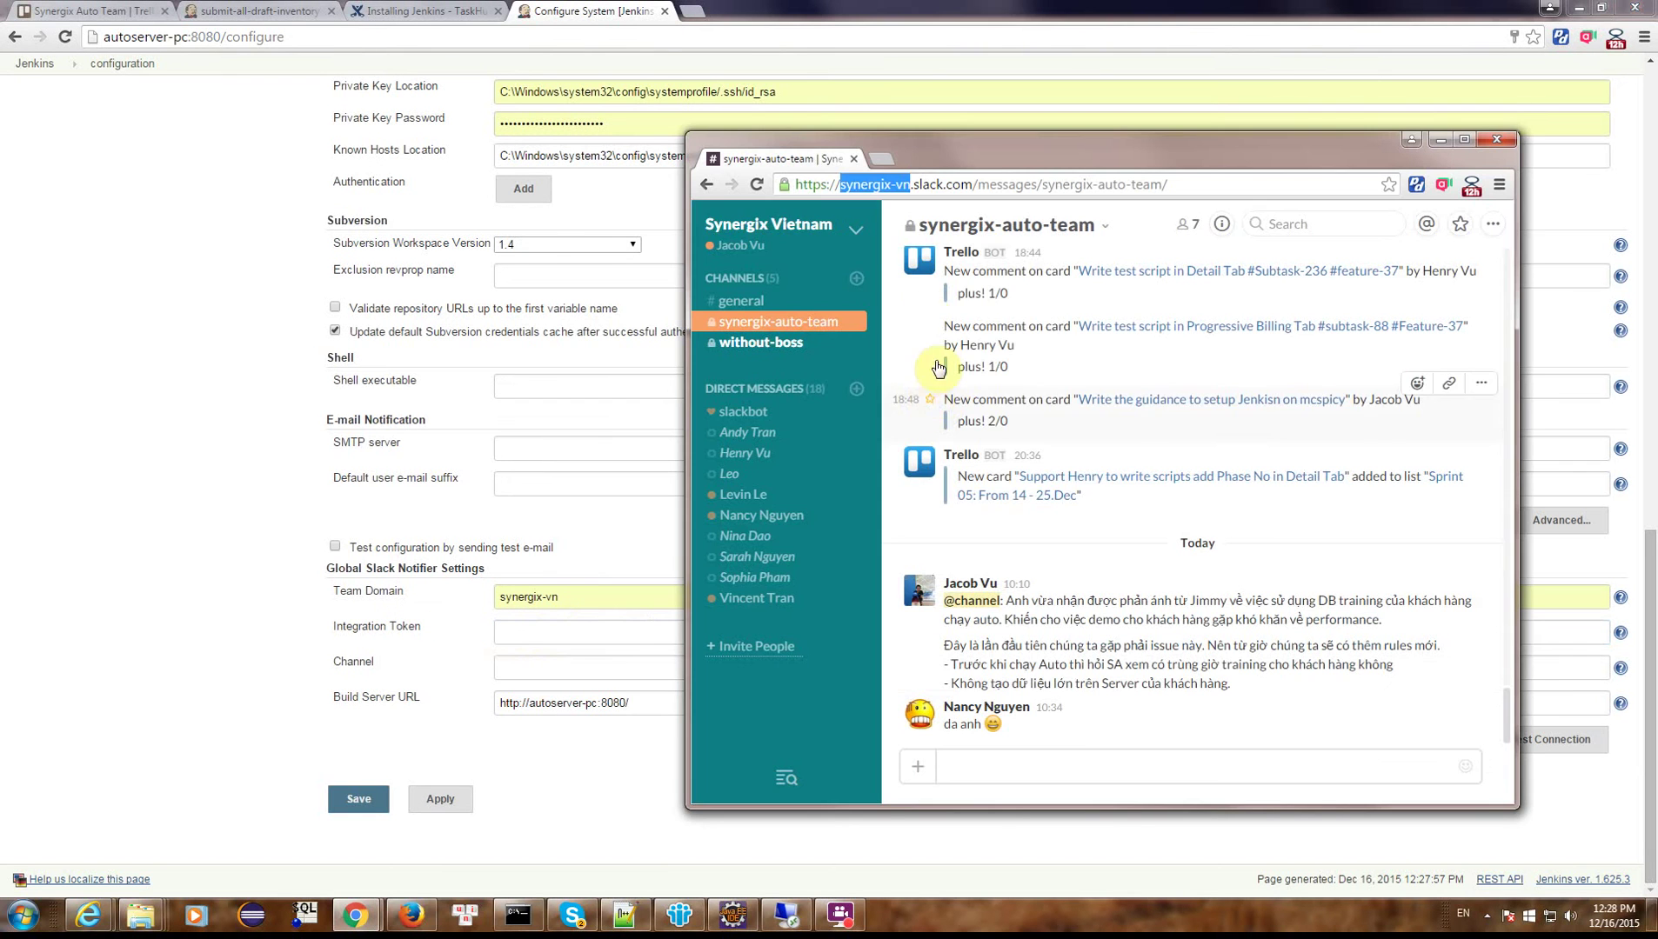
pyautogui.click(864, 246)
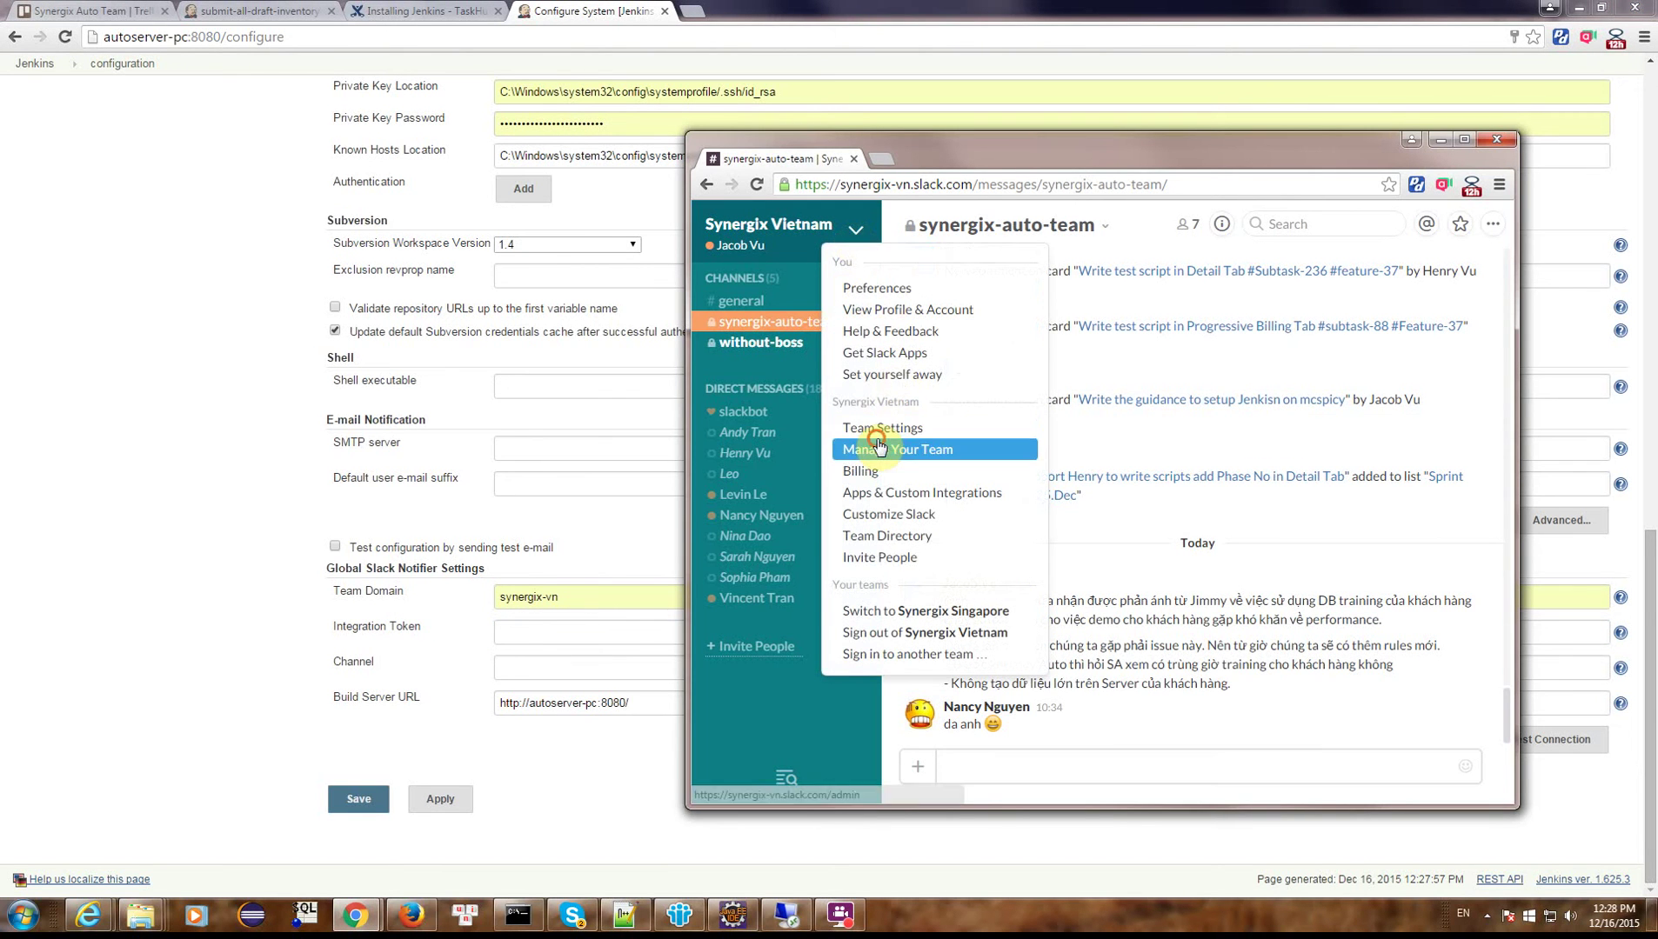
pyautogui.click(885, 429)
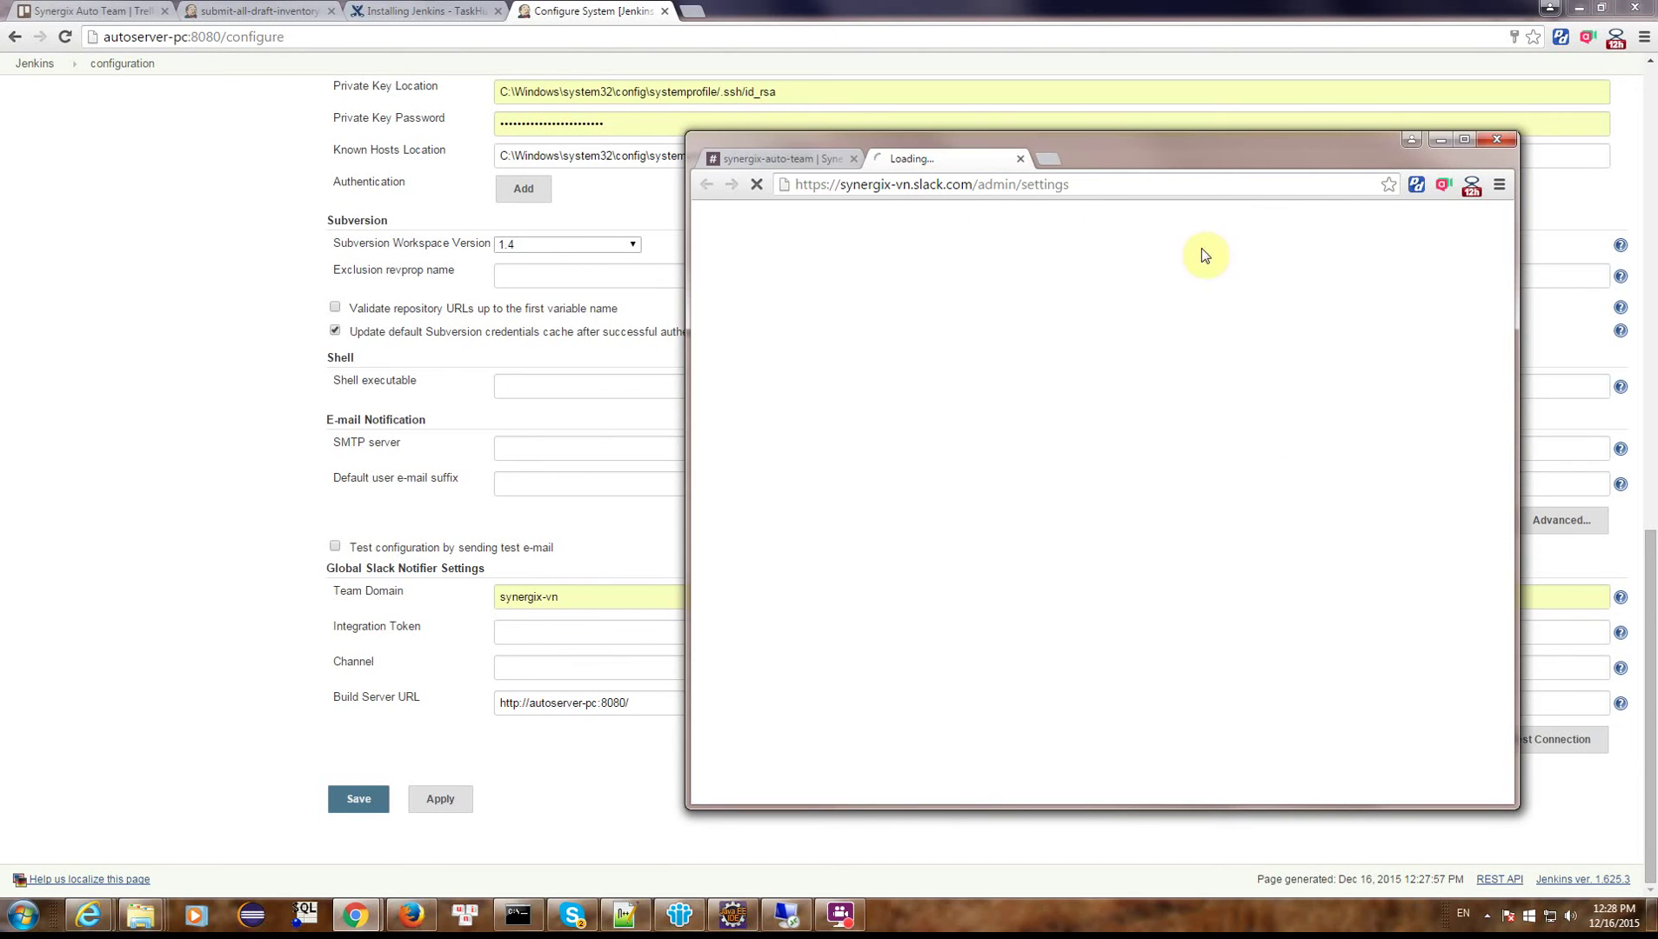
pyautogui.click(1462, 138)
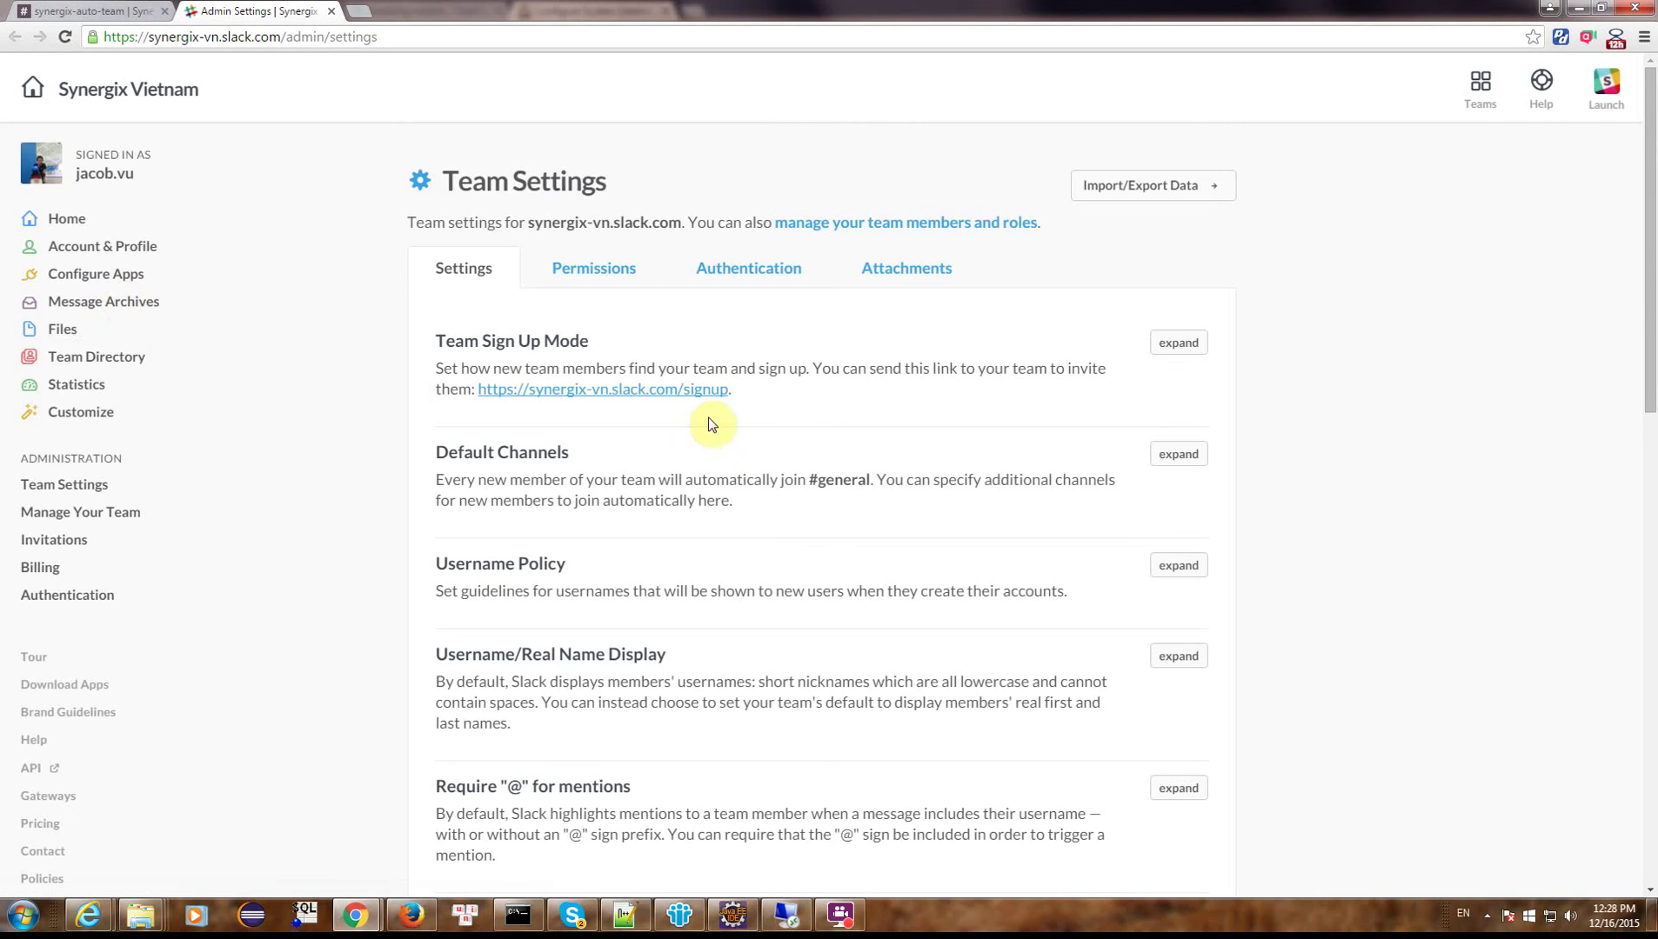
# From Slack's configured apps, open the existing Jenkins CI configuration that posts to synergix-auto-team for editing.
pyautogui.click(97, 275)
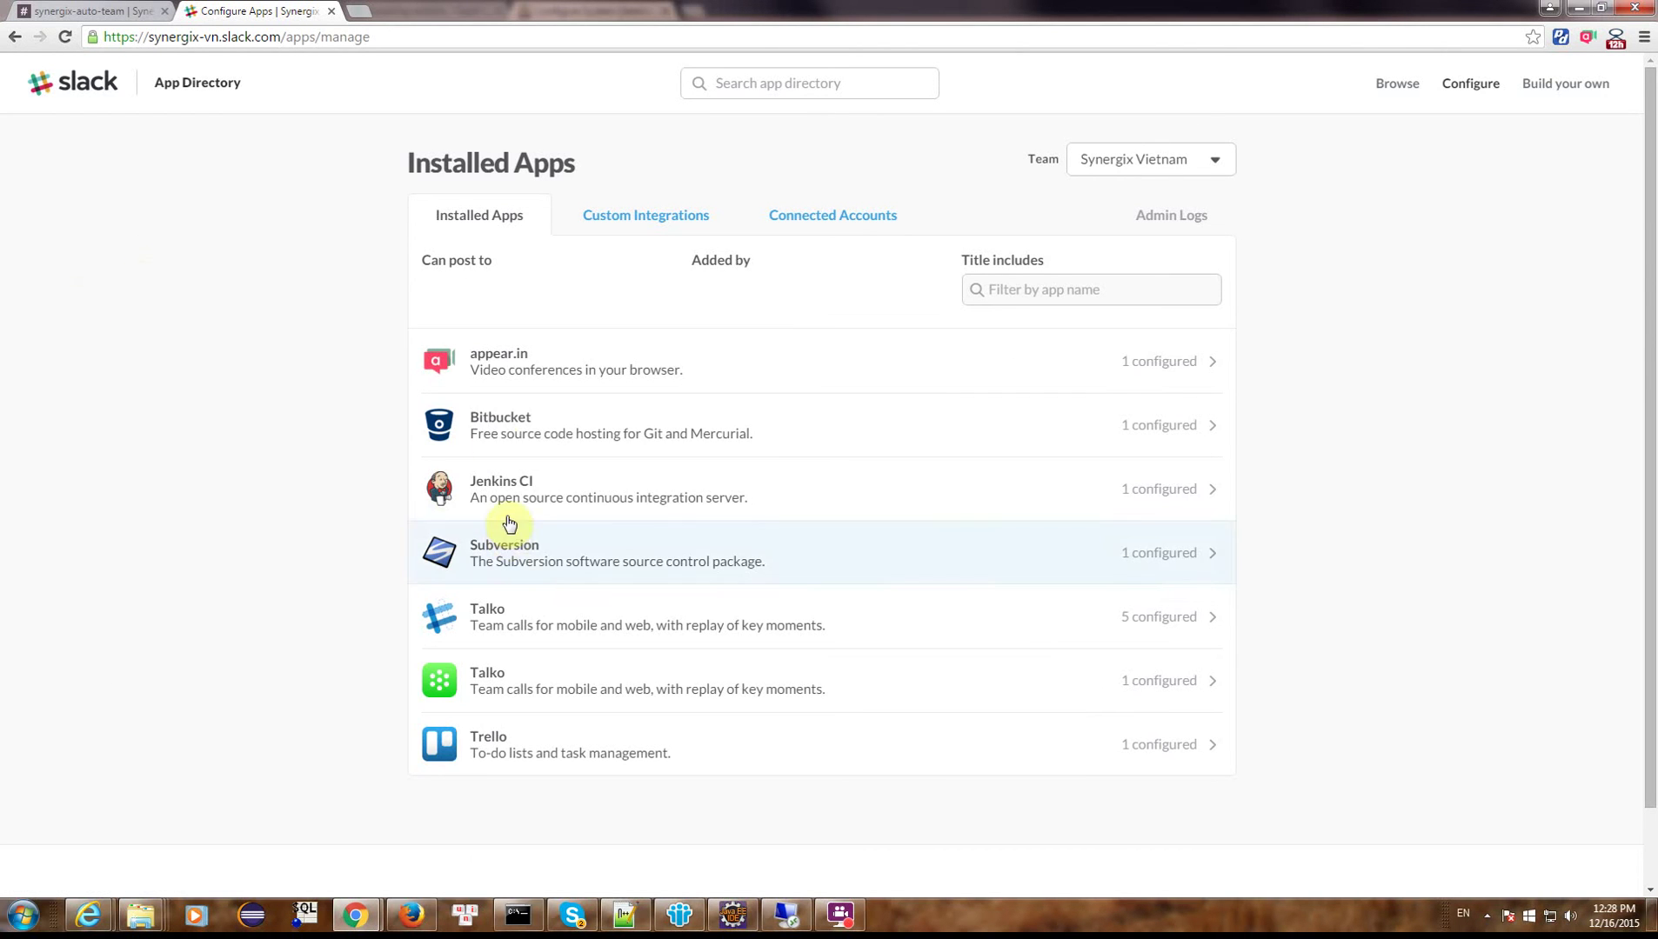
pyautogui.click(513, 487)
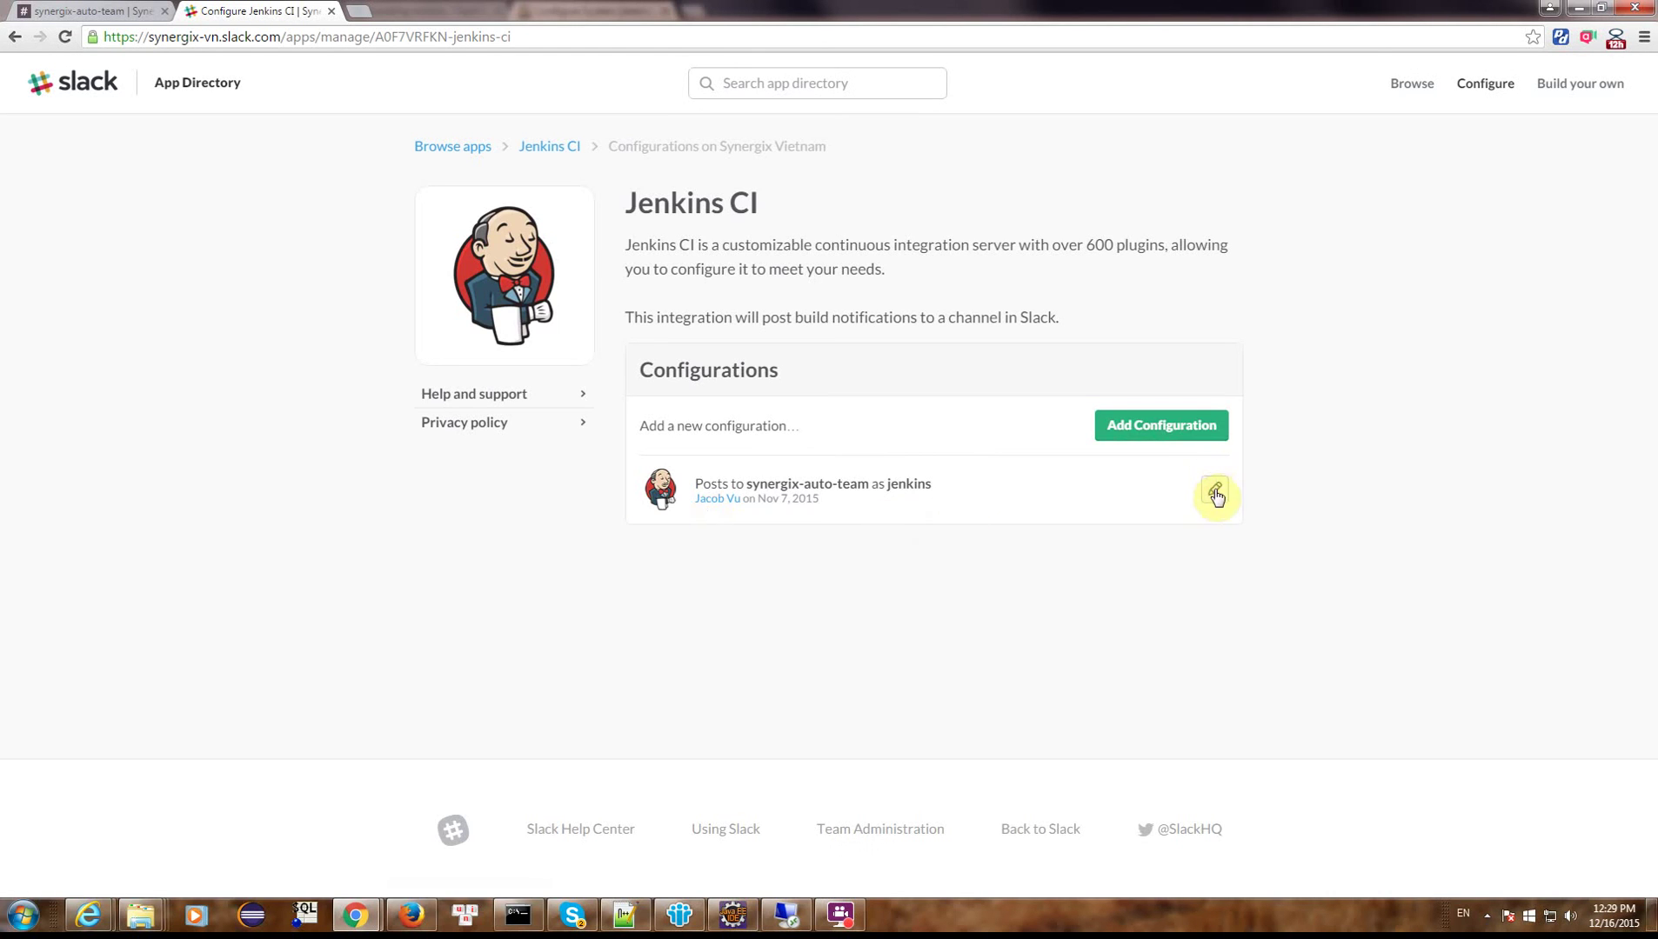
pyautogui.click(1213, 490)
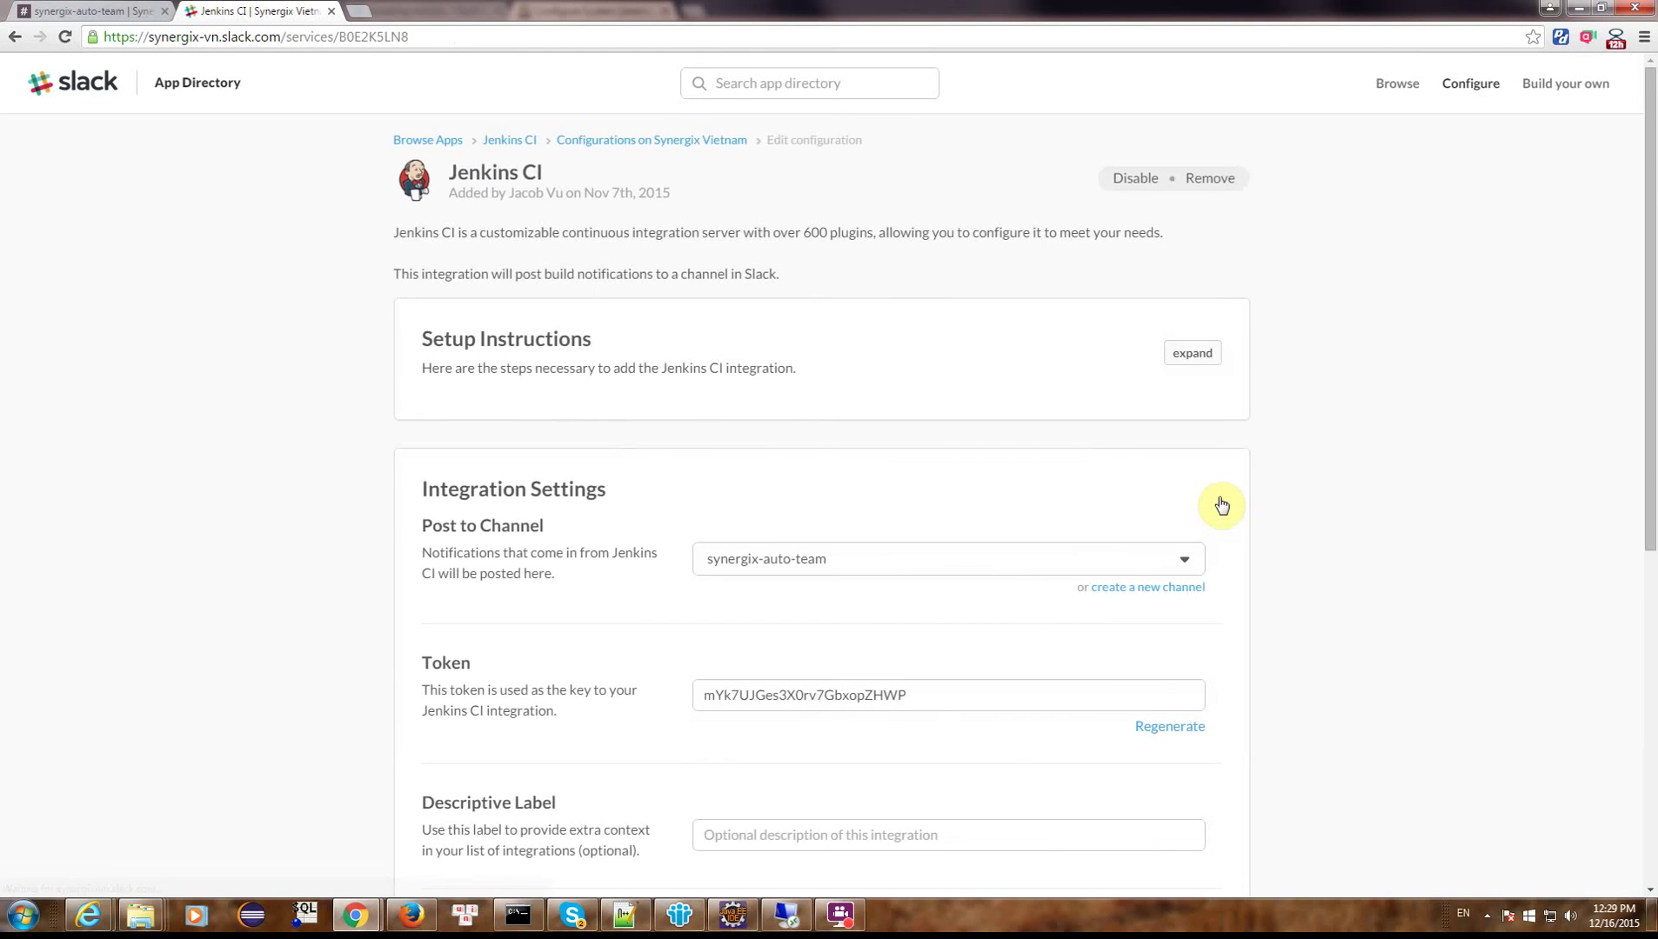
# Copy the token from Slack's Jenkins CI integration settings and paste it as the Integration Token in Jenkins.
pyautogui.moveTo(934, 693); pyautogui.dragTo(684, 695)
pyautogui.rightClick(808, 695)
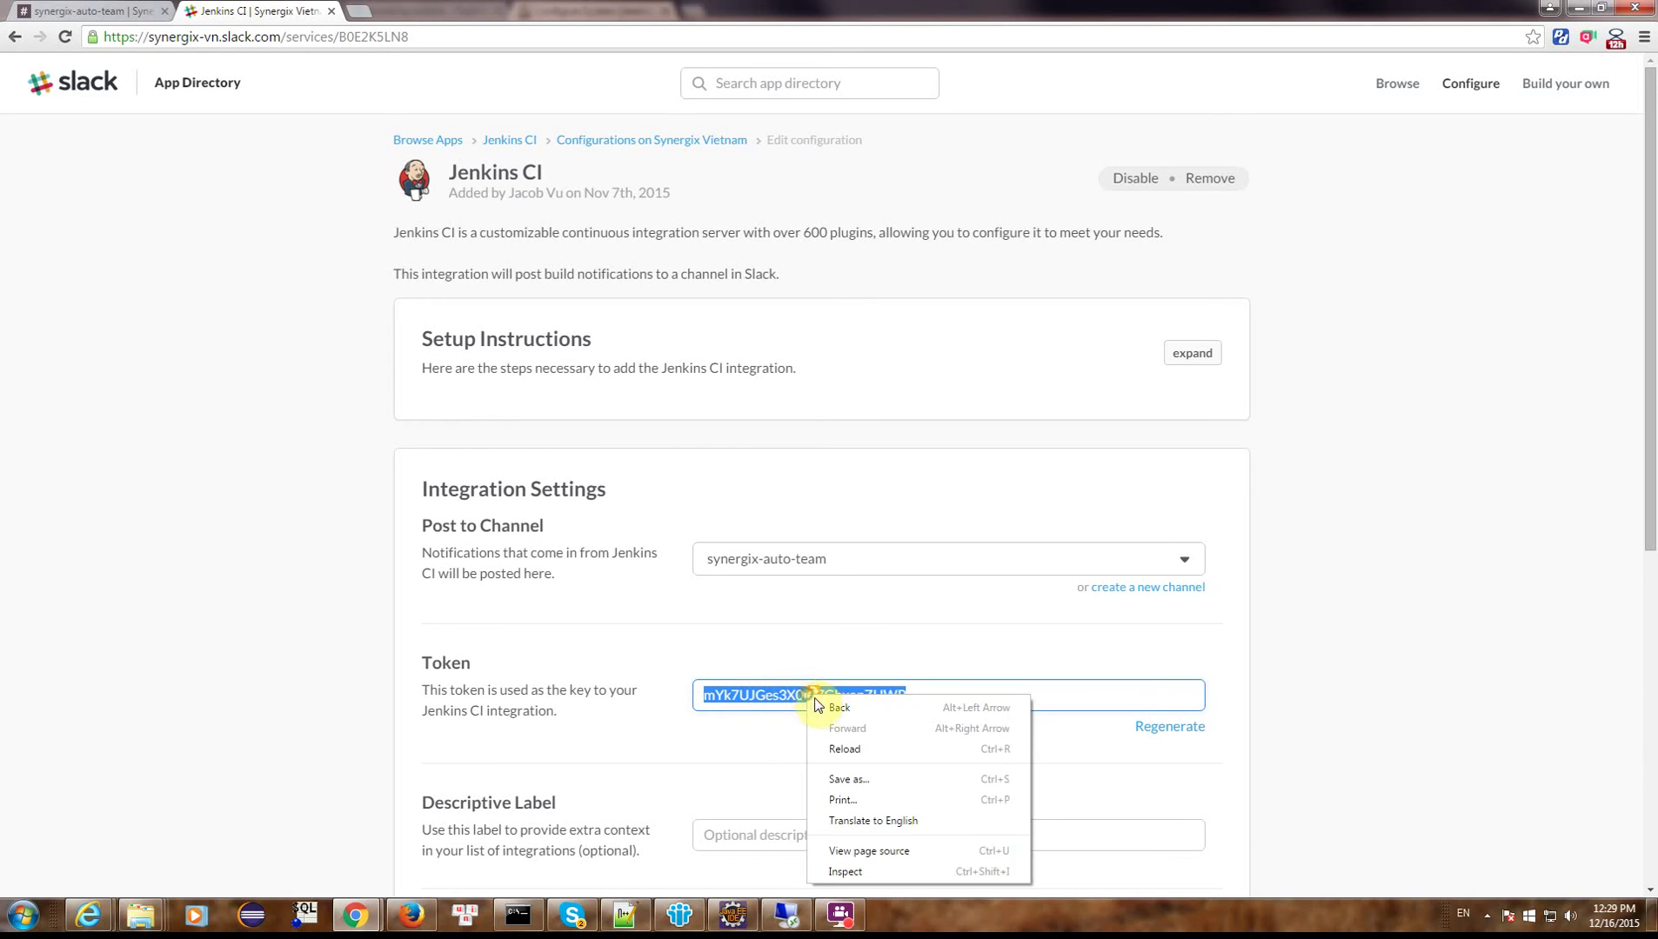
pyautogui.click(769, 693)
pyautogui.moveTo(926, 693); pyautogui.dragTo(706, 699)
pyautogui.rightClick(734, 701)
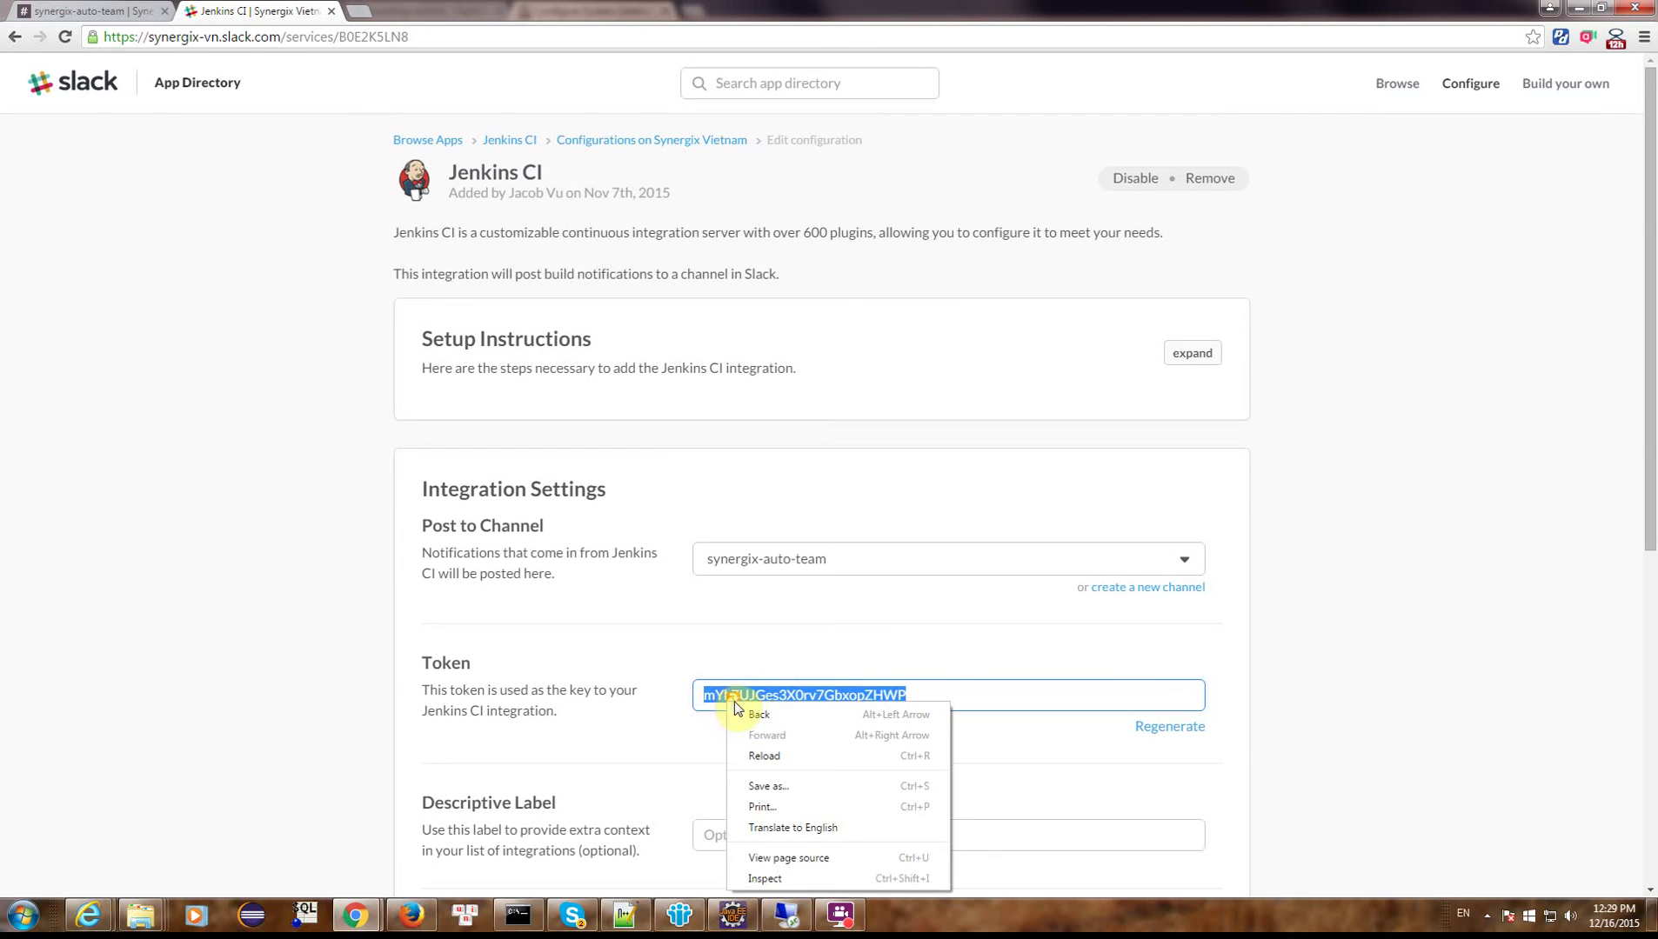
pyautogui.click(739, 753)
pyautogui.moveTo(872, 696); pyautogui.dragTo(679, 701)
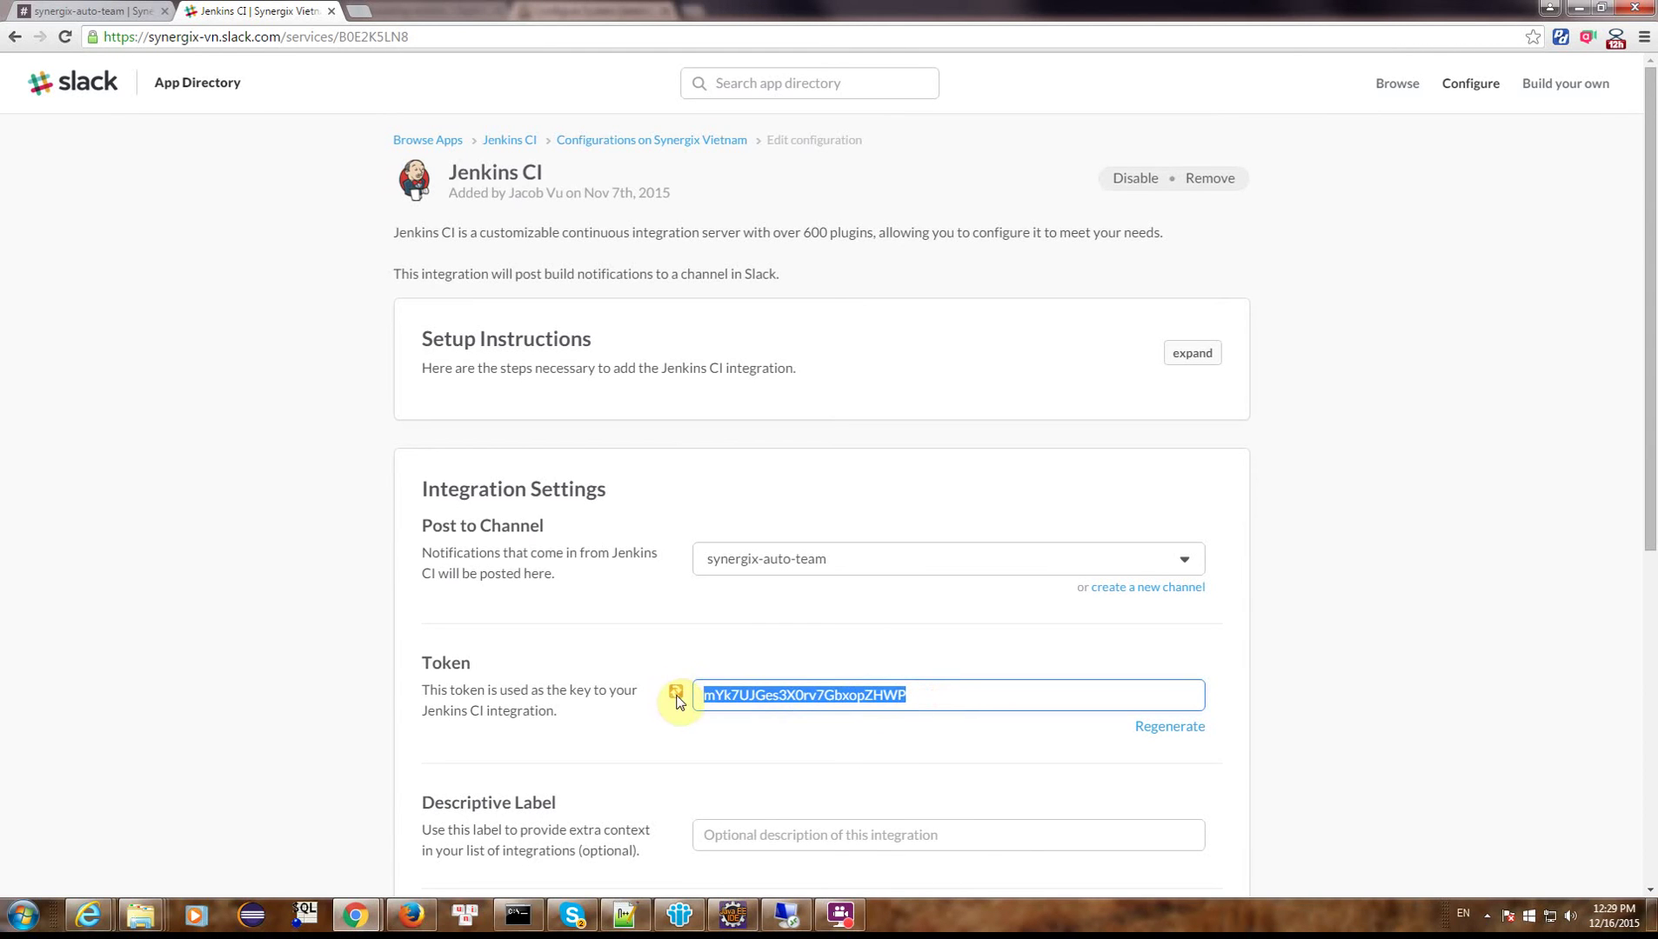
pyautogui.hotkey('ctrl', 'c')
pyautogui.hotkey('alt', 'Tab')
pyautogui.hotkey('ctrl', 'v')
# Check the Post to Channel setting in Slack and set the Channel in Jenkins' Global Slack Notifier Settings to "synergix-auto-team".
pyautogui.click(544, 670)
pyautogui.hotkey('alt', 'Tab')
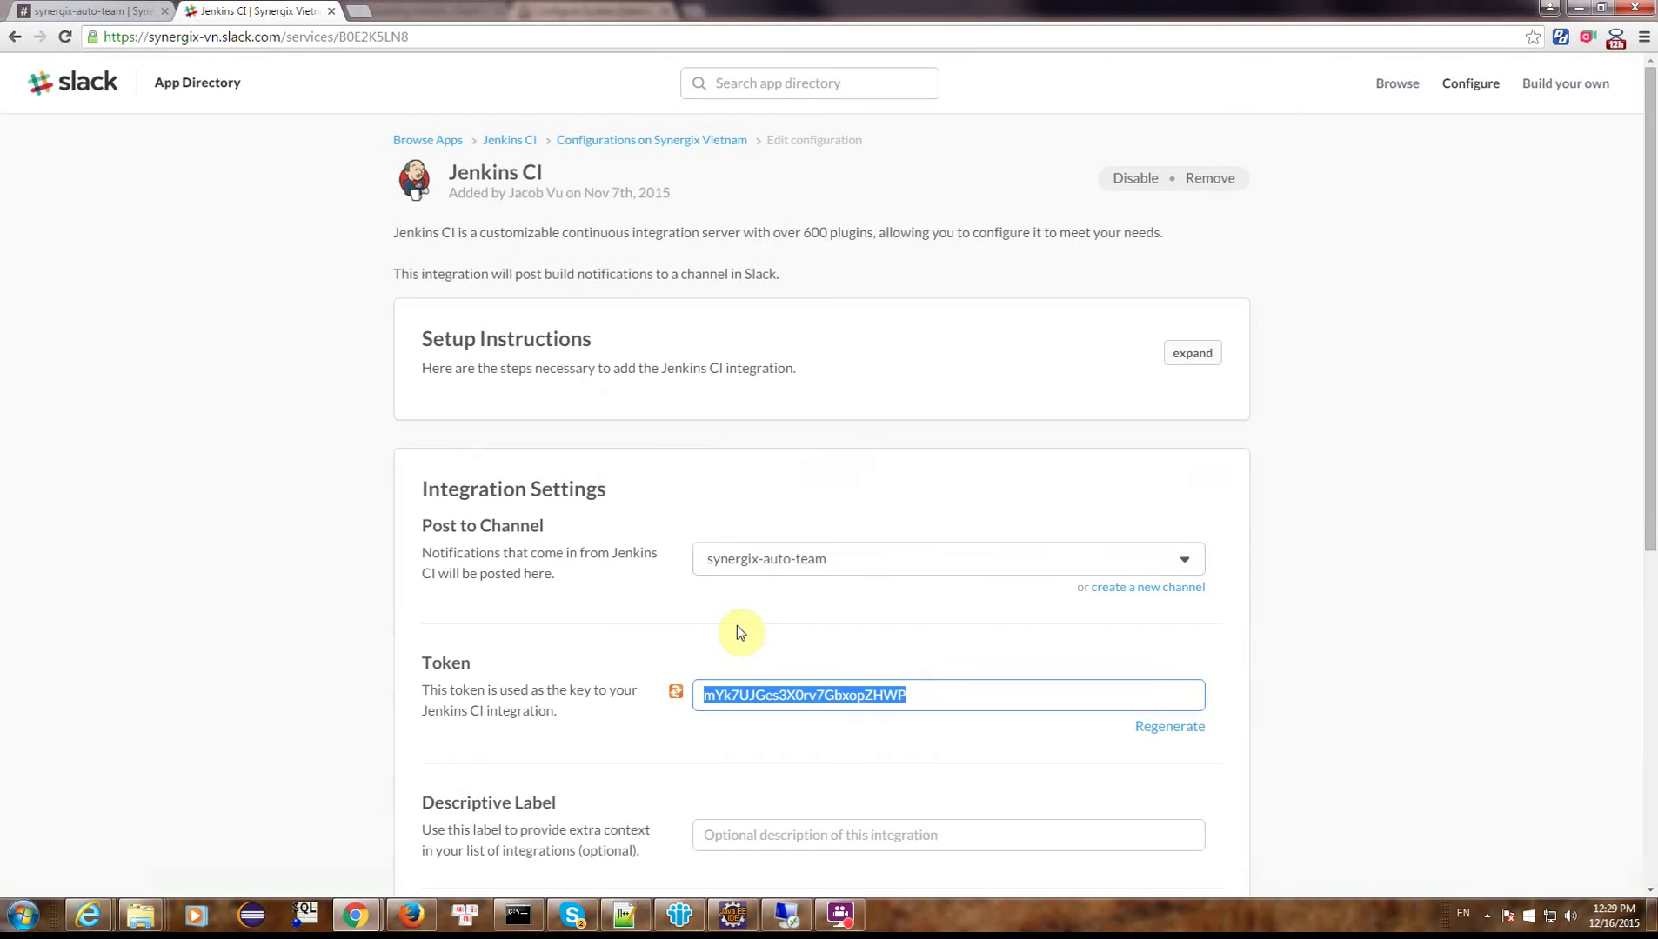
pyautogui.doubleClick(487, 526)
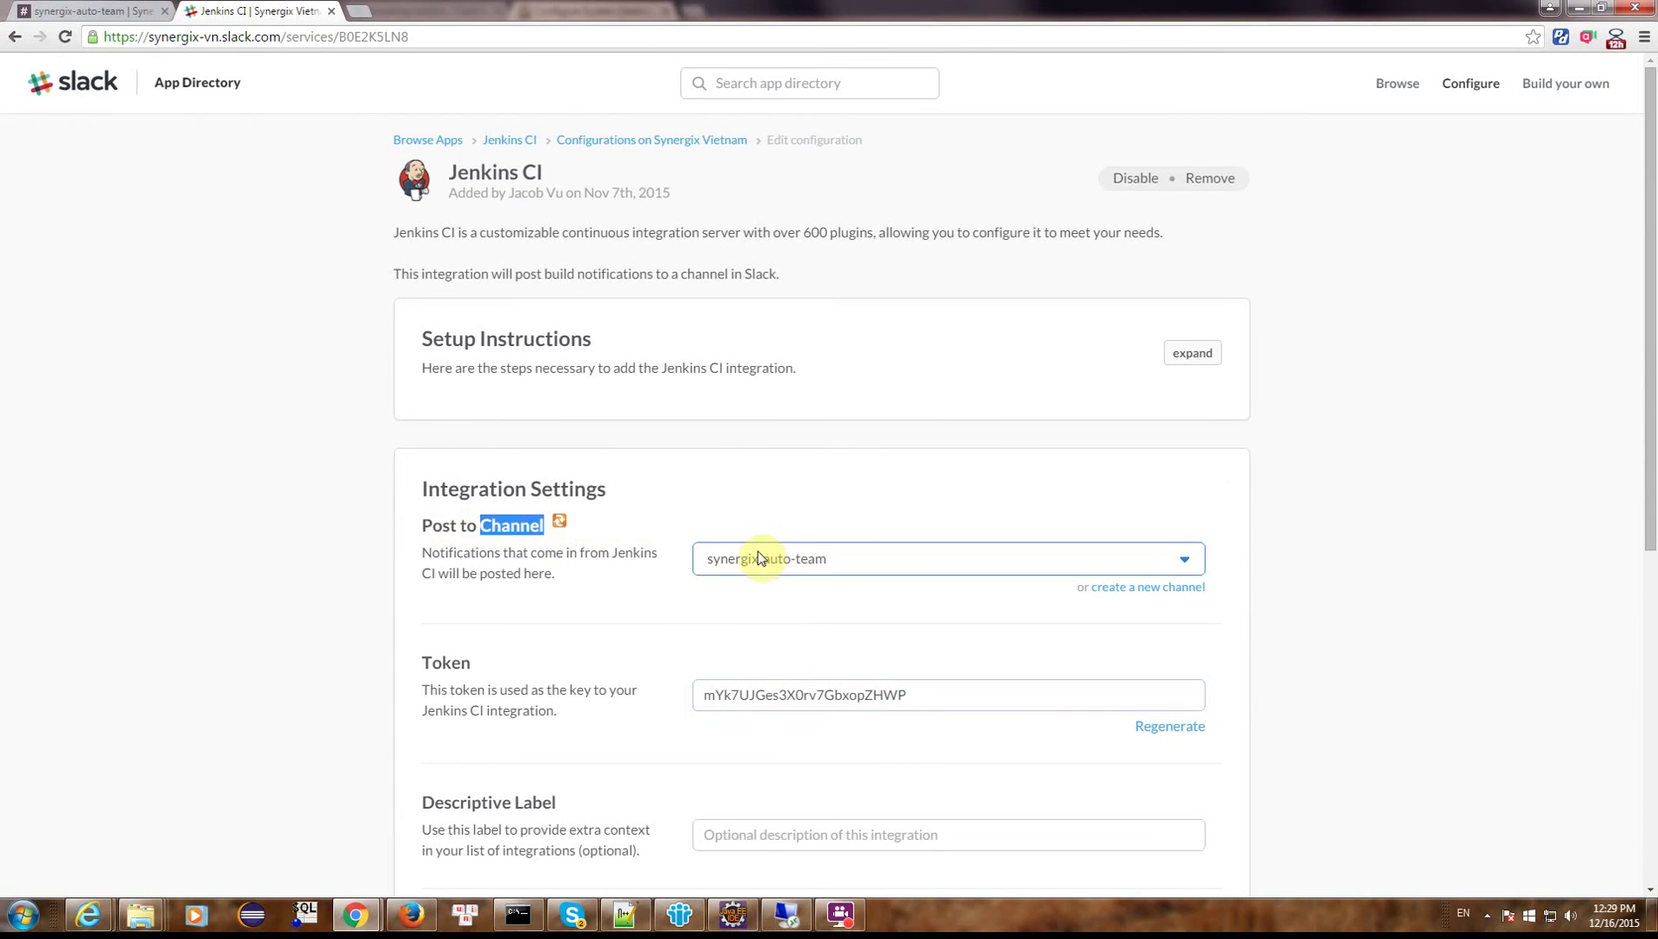
pyautogui.click(113, 10)
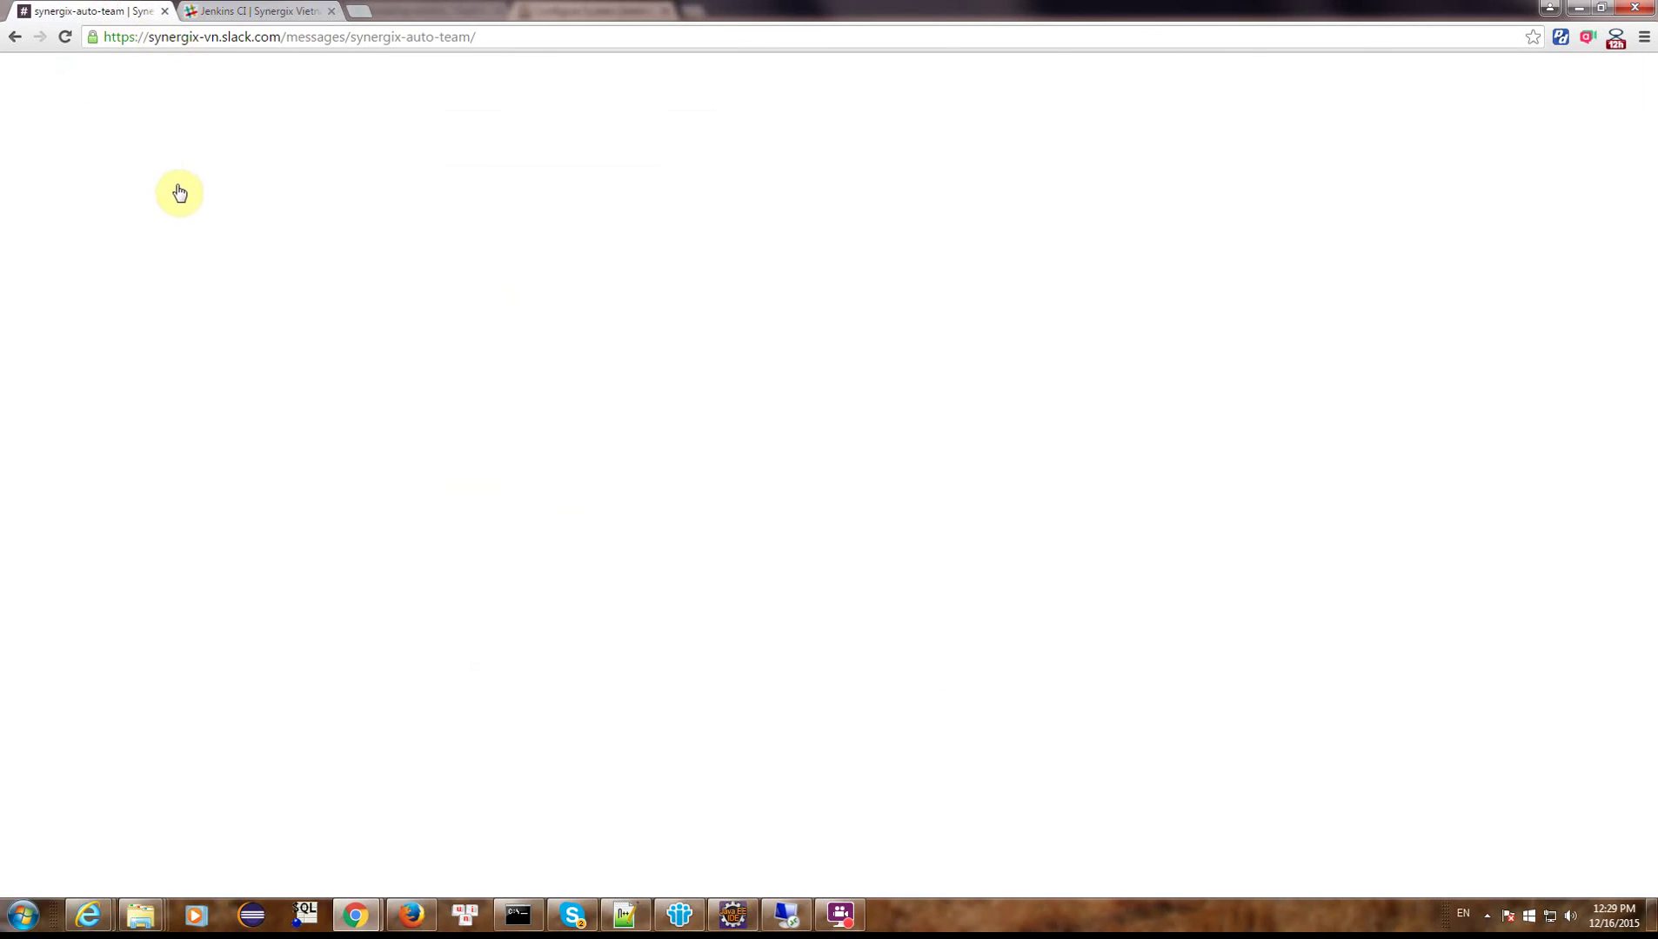
pyautogui.click(248, 13)
pyautogui.hotkey('alt', 'Tab')
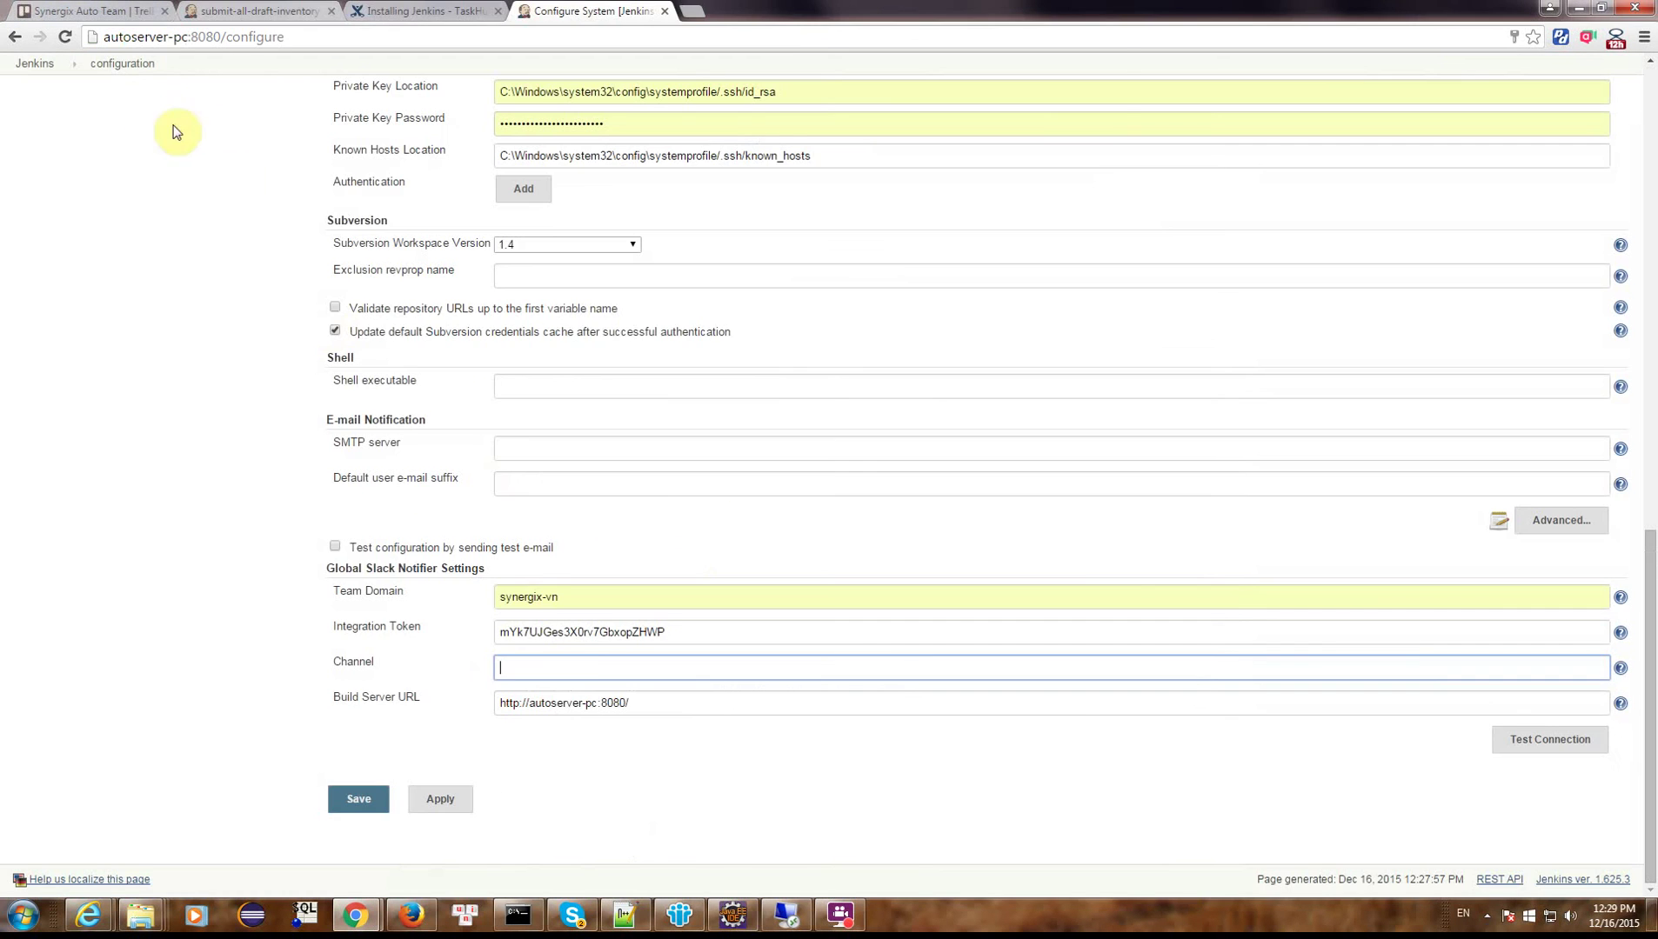
pyautogui.write('syn')
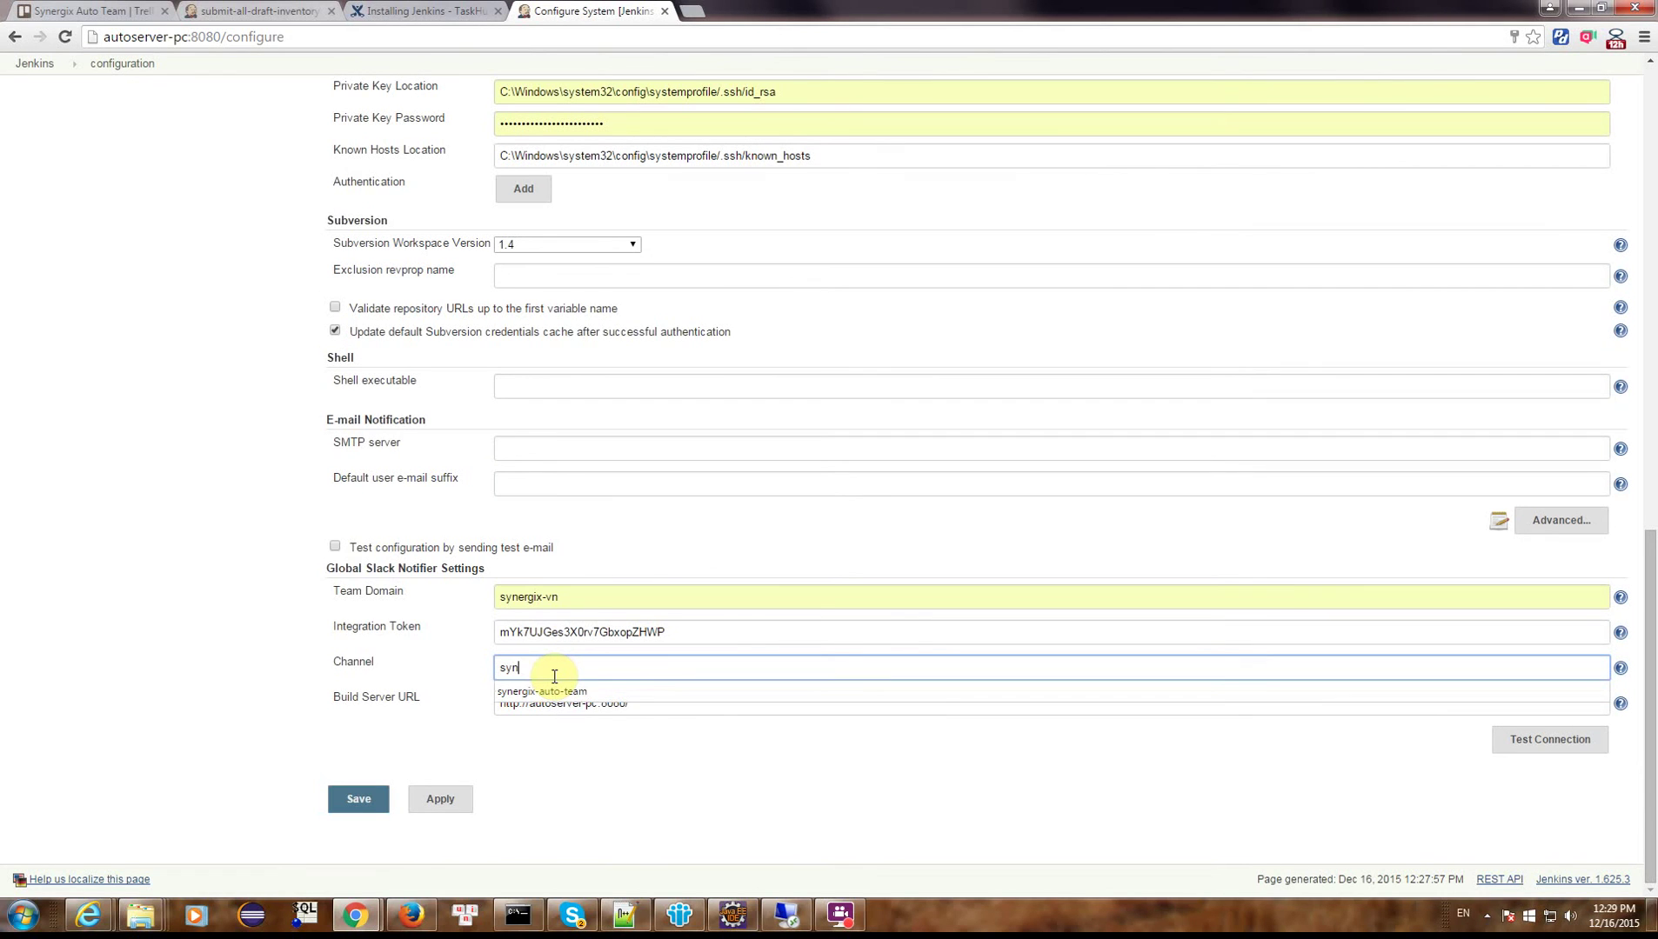
pyautogui.press('Down')
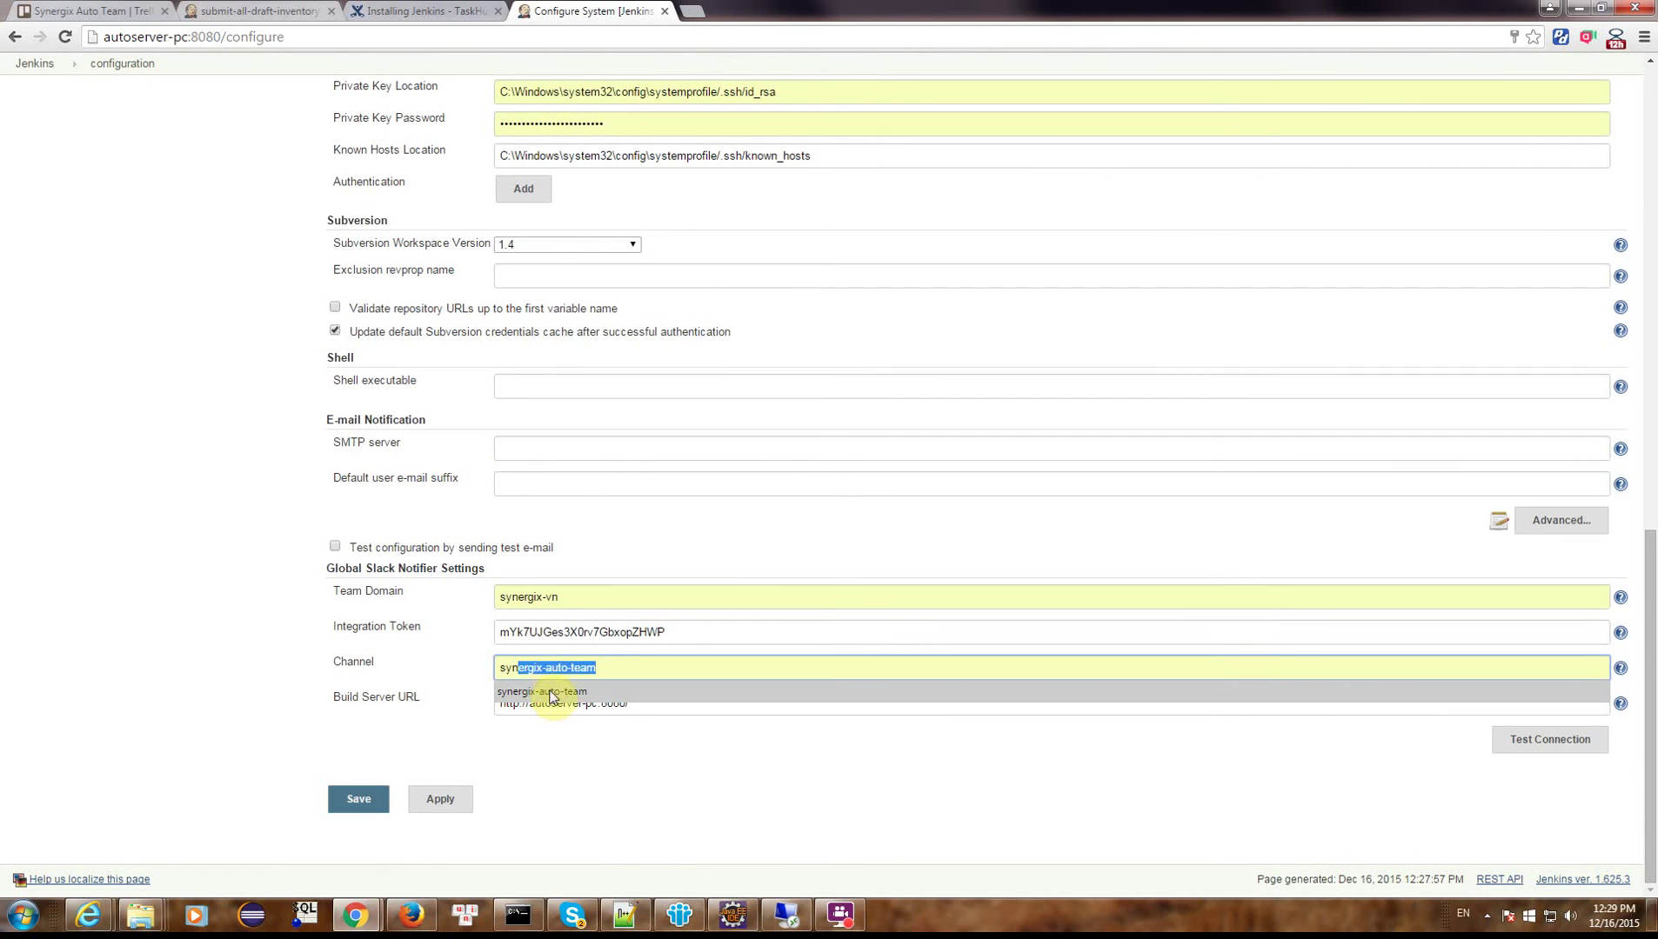
pyautogui.click(551, 694)
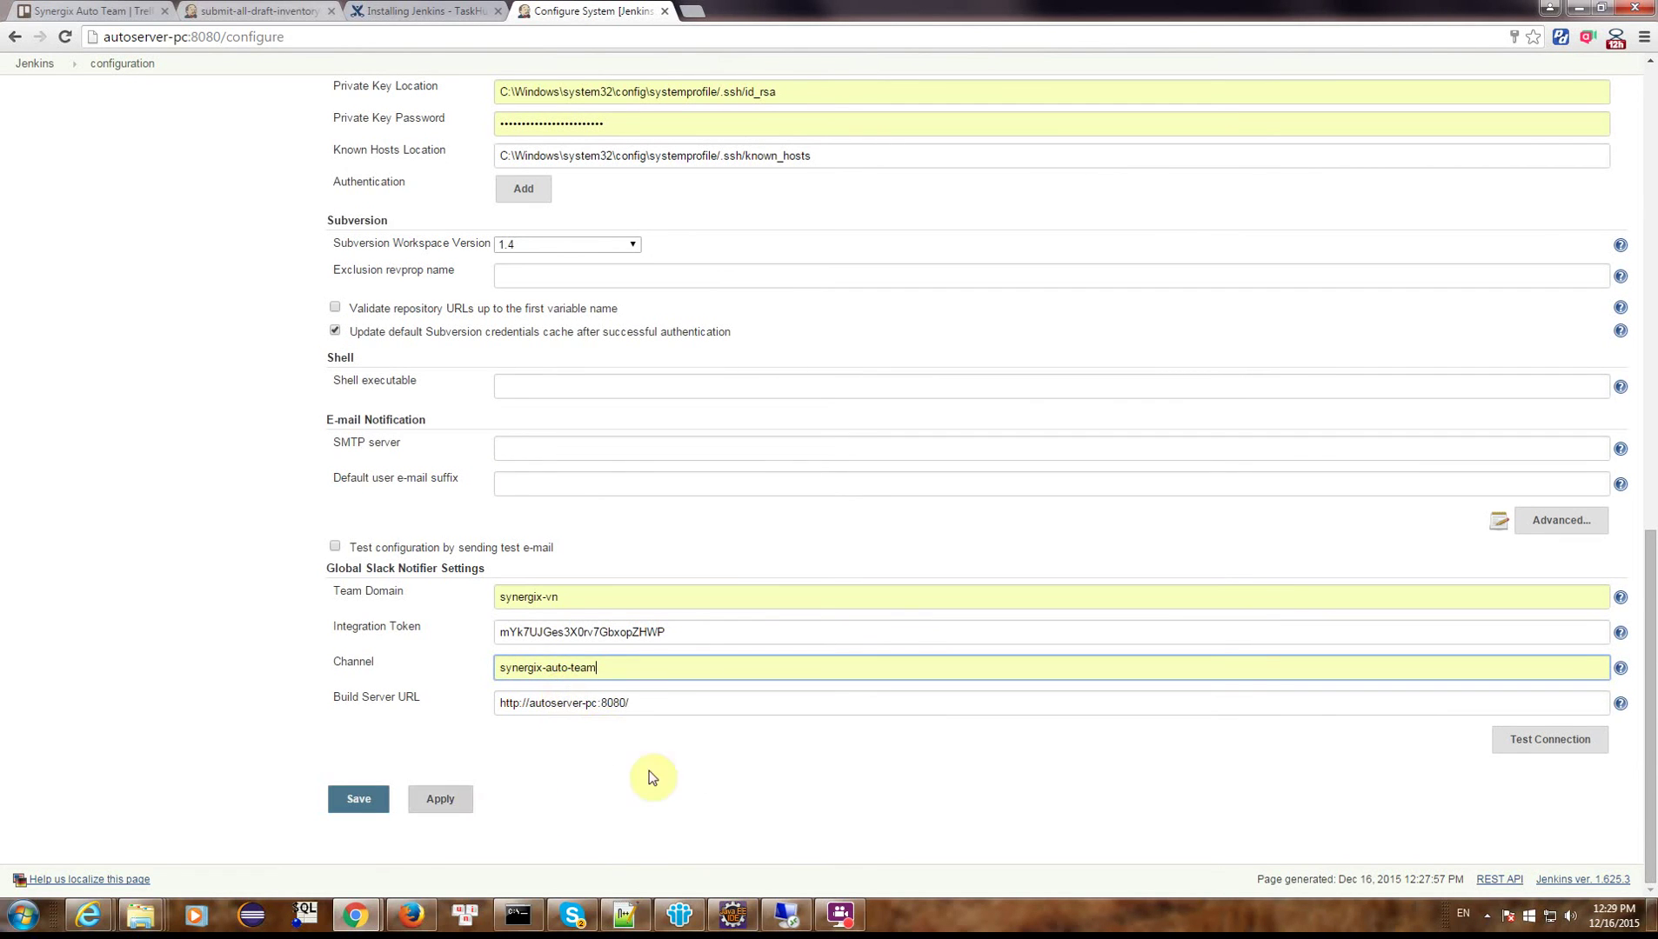
# Test the Slack connection from Jenkins and check the synergix-auto-team channel in Slack for the plugin's test message.
pyautogui.click(1532, 747)
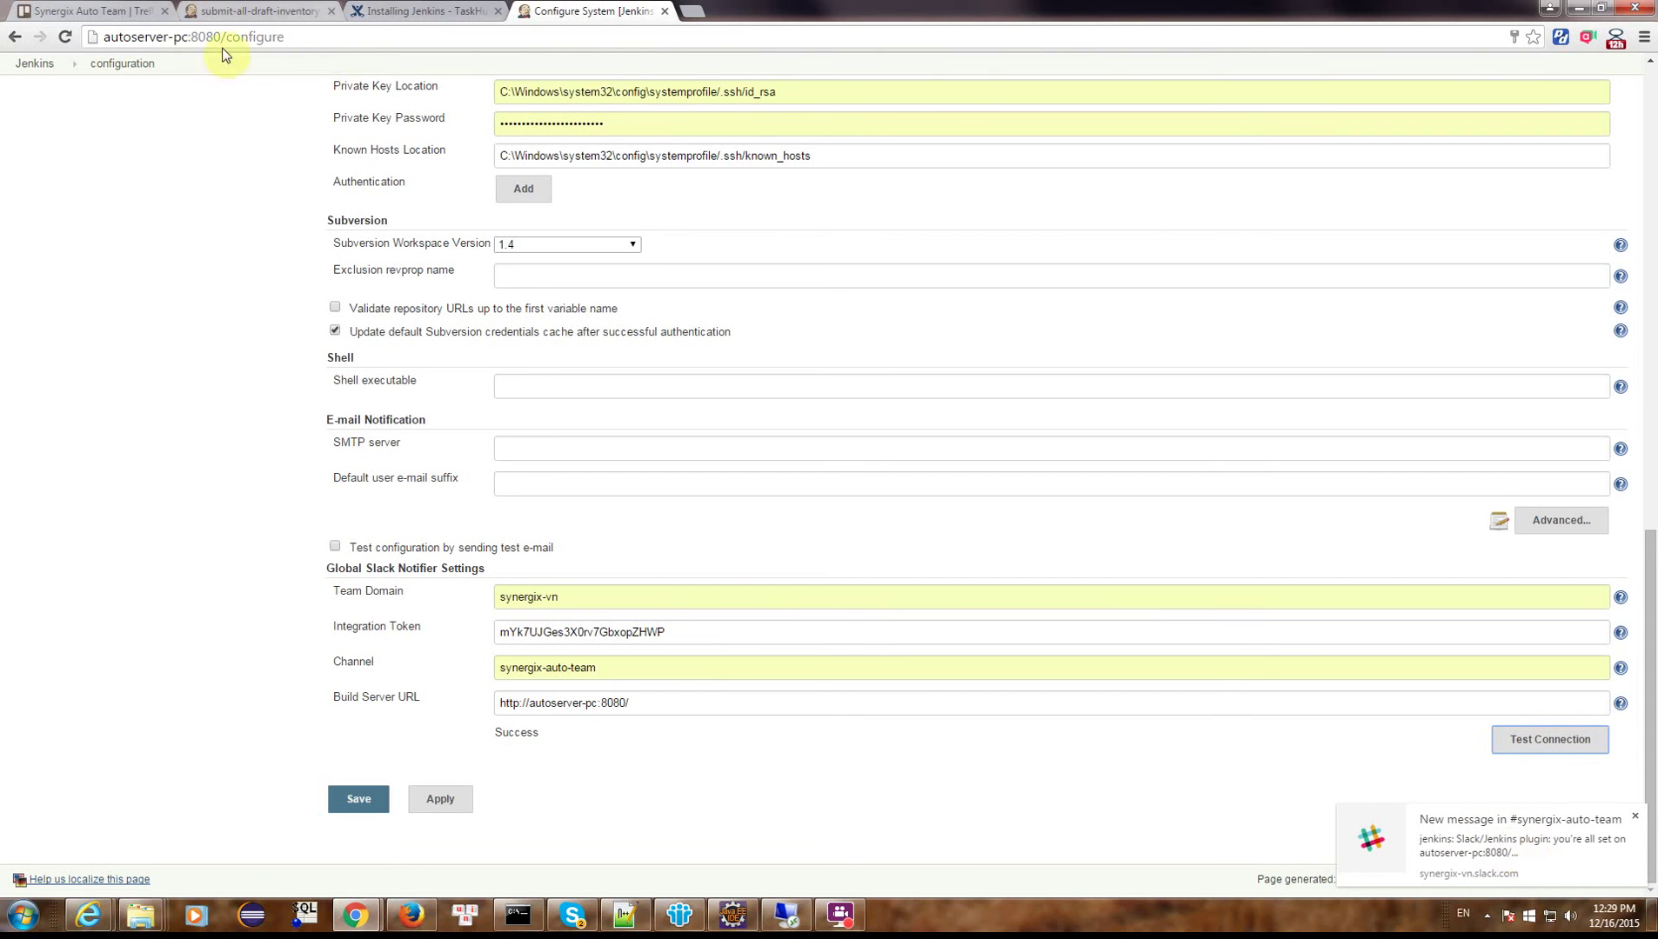
pyautogui.click(97, 17)
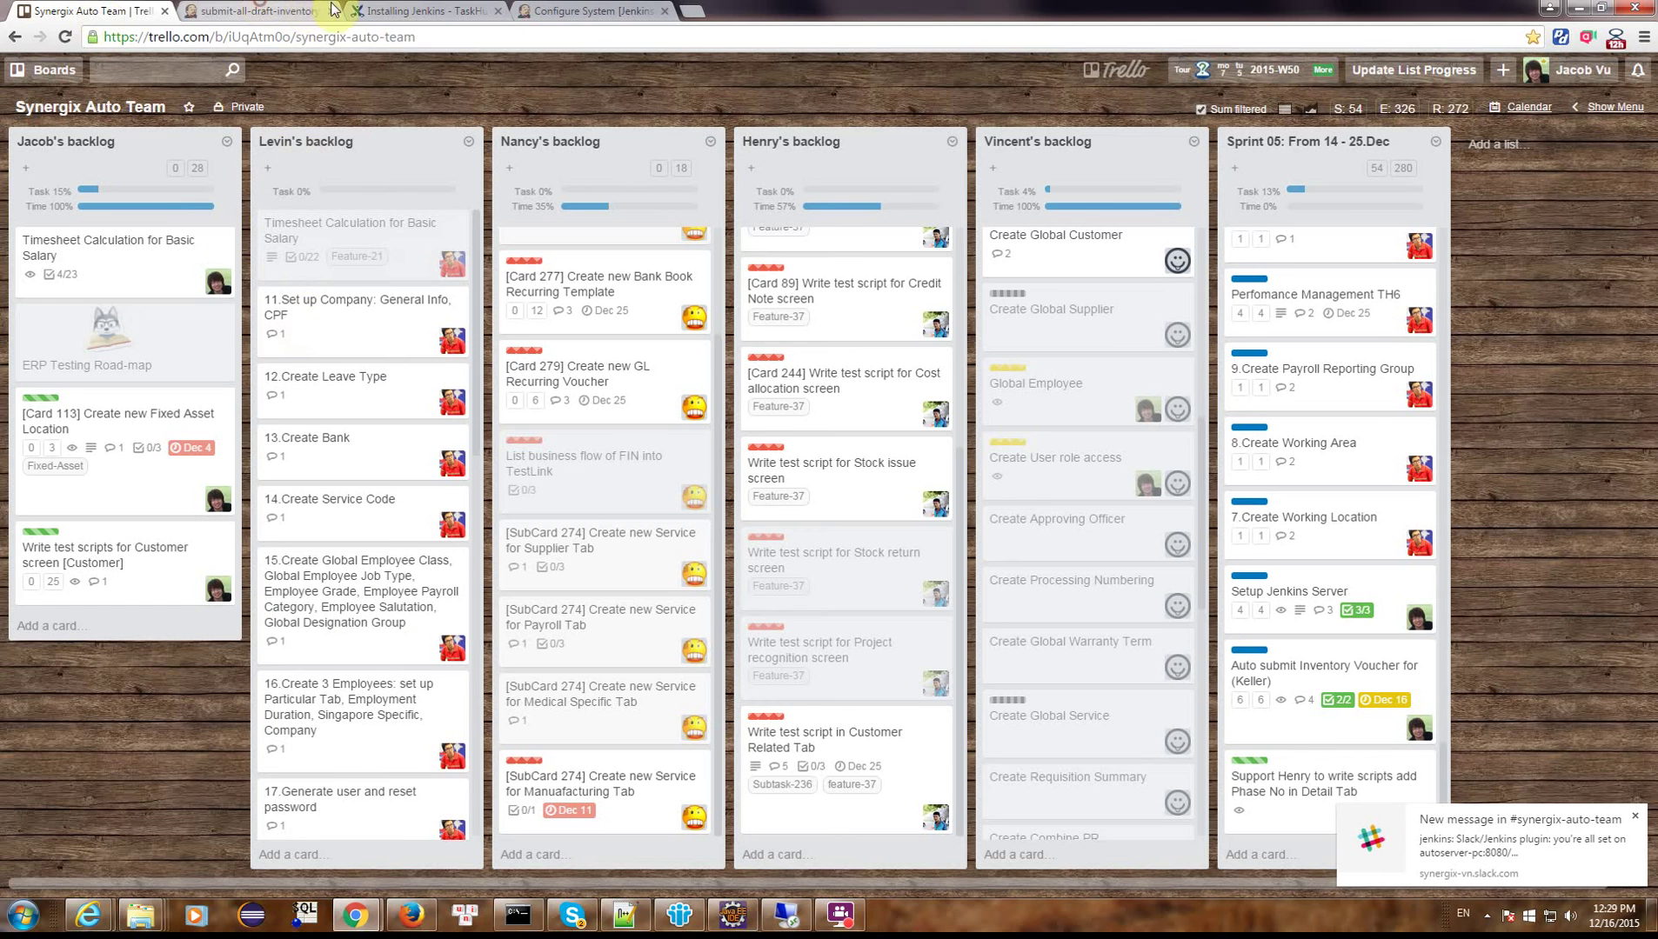
pyautogui.click(261, 10)
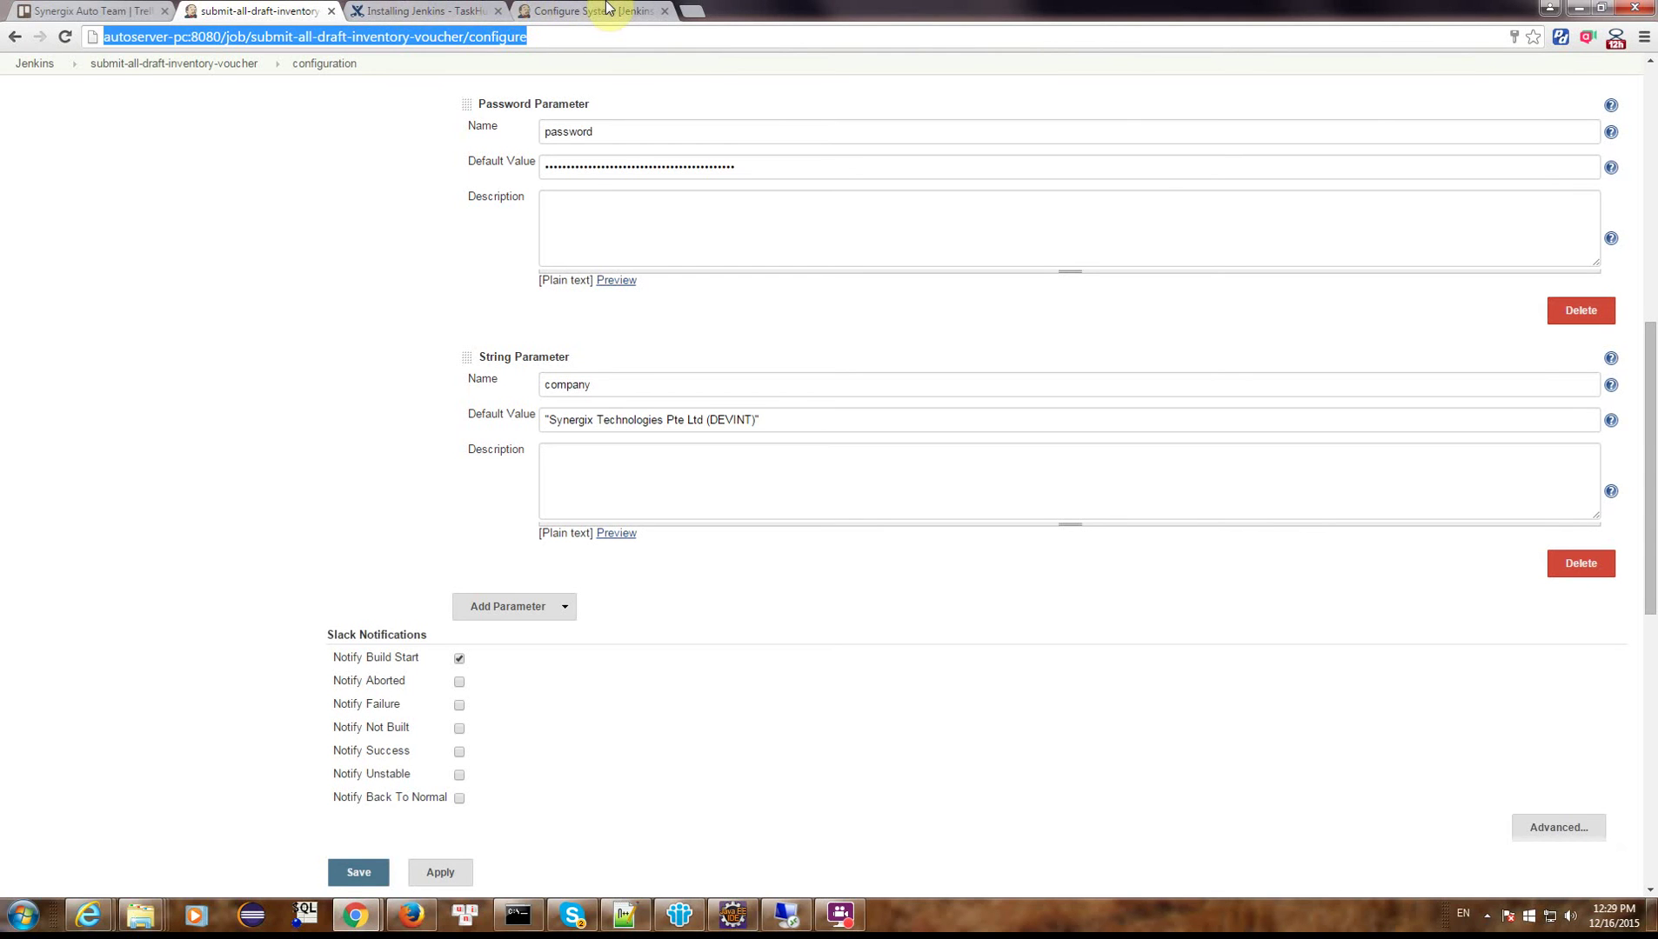
pyautogui.hotkey('alt', 'Tab')
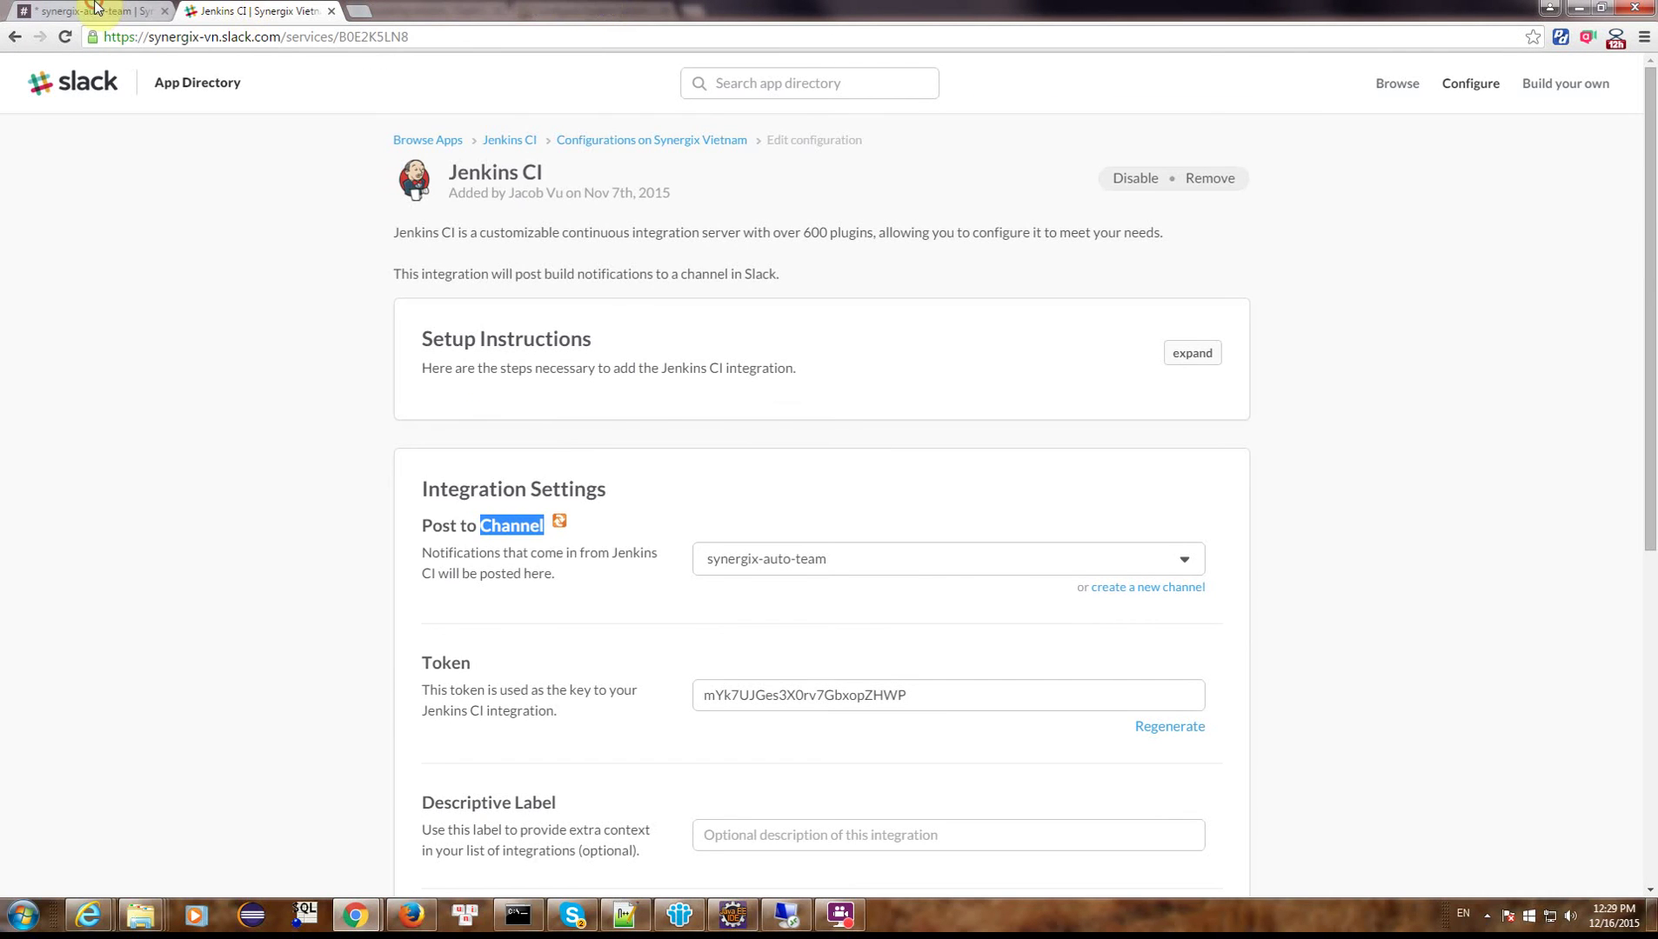
pyautogui.click(96, 9)
pyautogui.moveTo(306, 808); pyautogui.dragTo(648, 800)
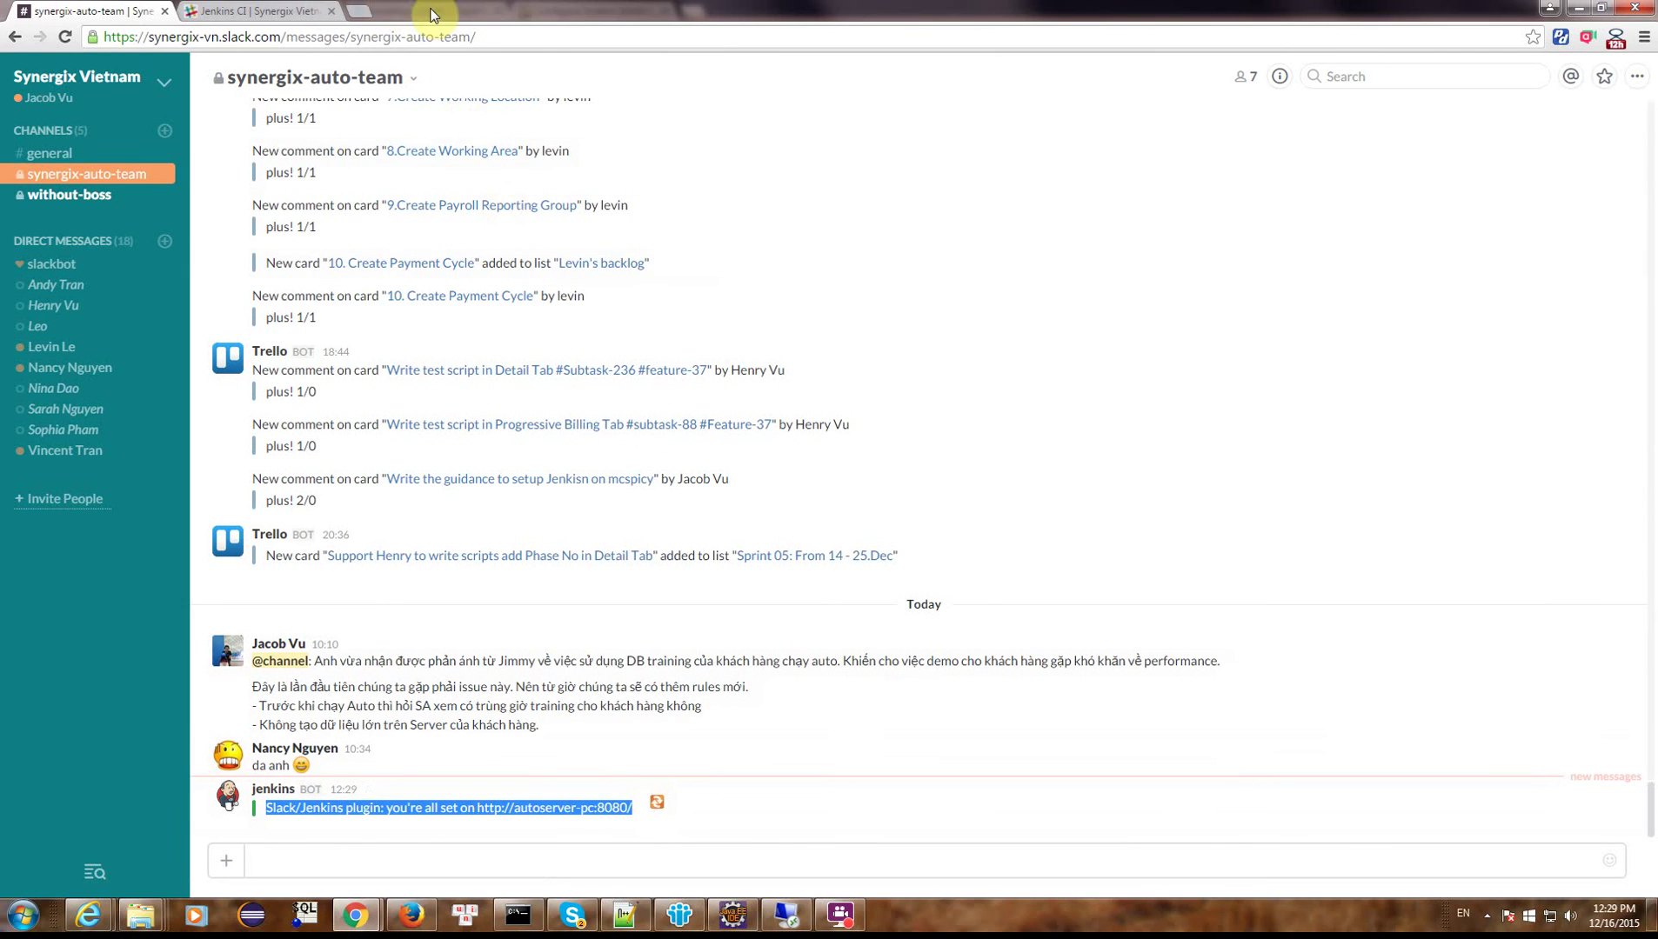
# Switch to Notepad++ and add the line "Test OK" below "Config in Jenkins System", separated by a blank line.
pyautogui.hotkey('alt', 'Tab')
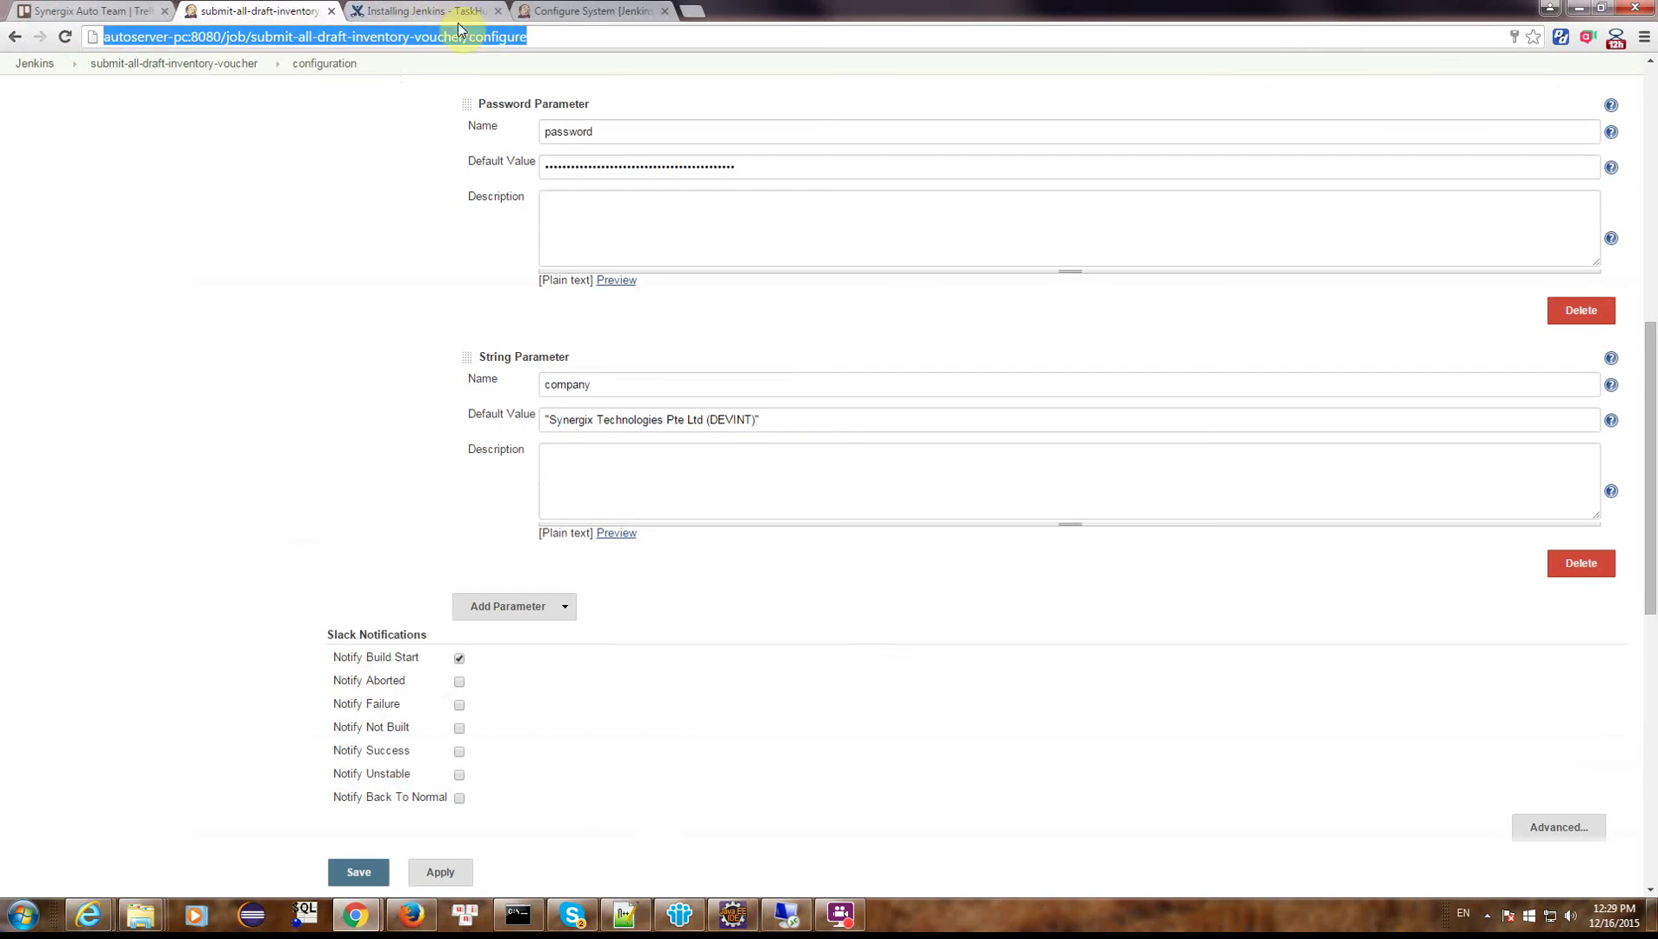
pyautogui.click(626, 915)
pyautogui.click(1010, 316)
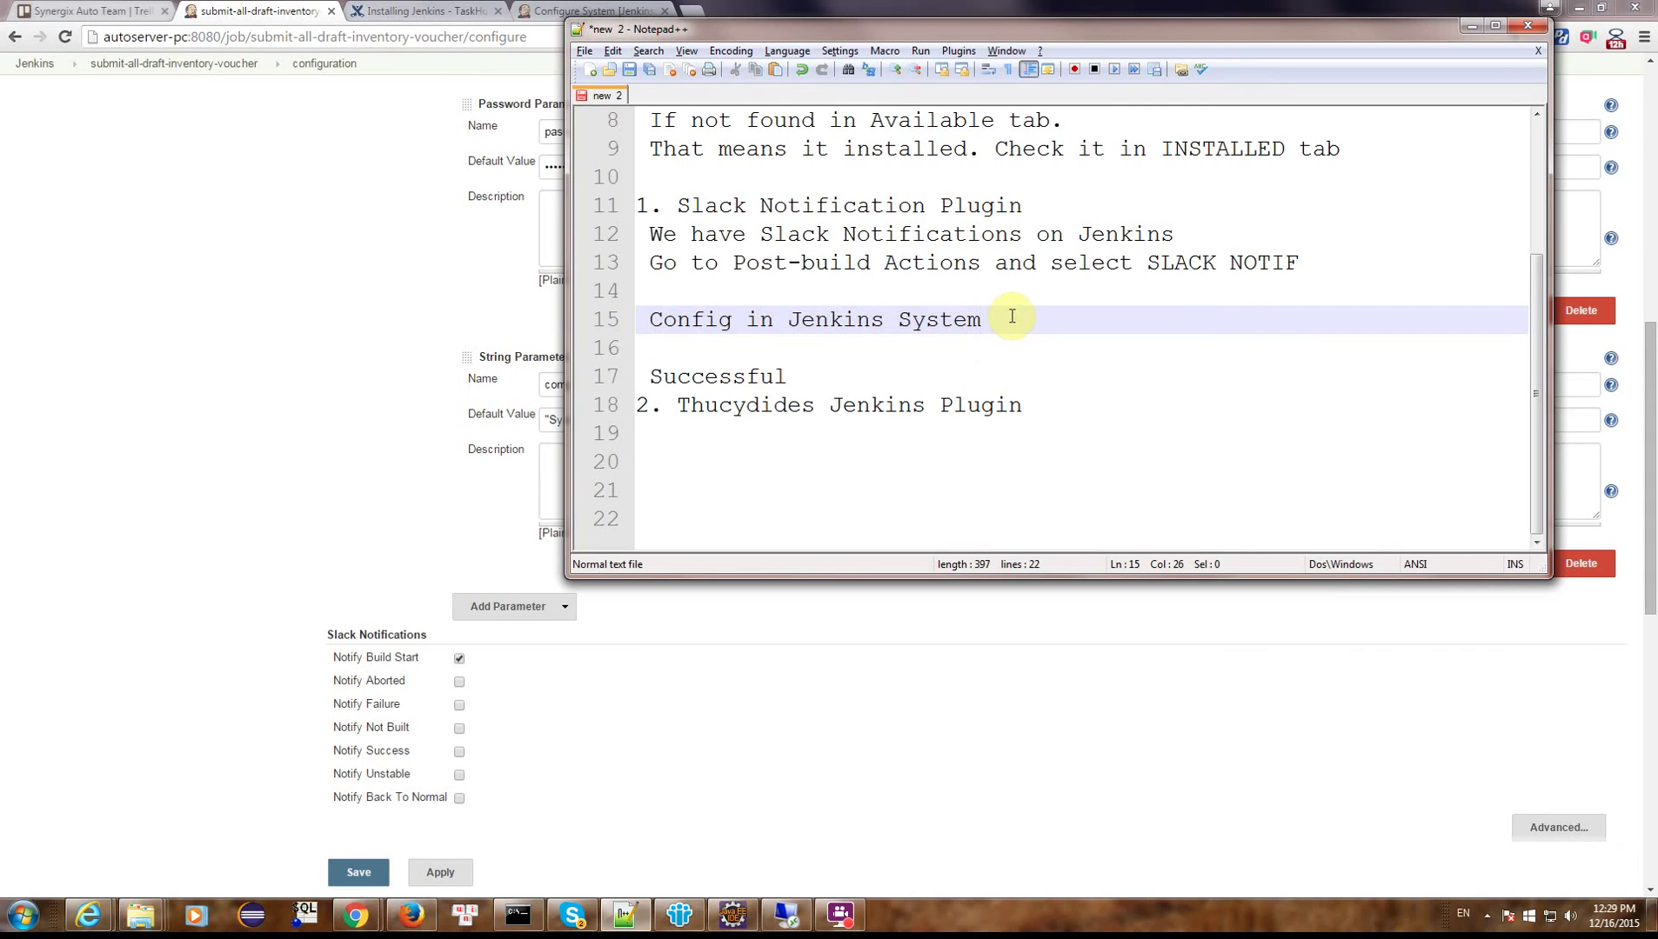
pyautogui.press('Return')
pyautogui.press('Return')
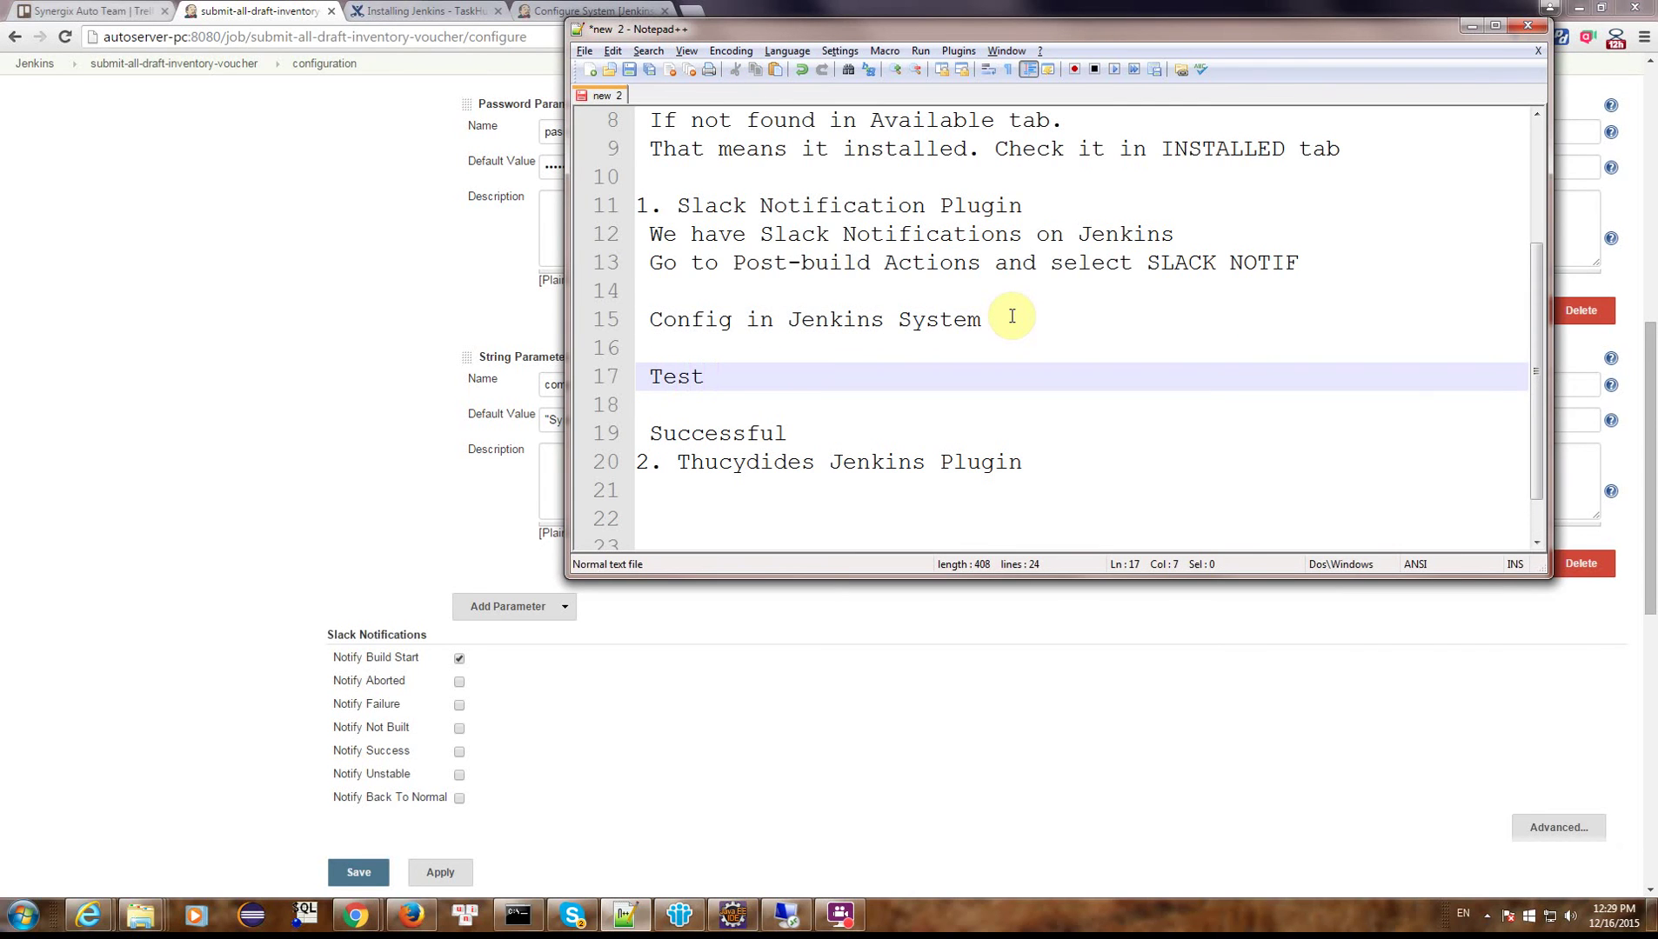
# Return to the Jenkins system configuration in the browser, then apply and save it.
pyautogui.click(574, 10)
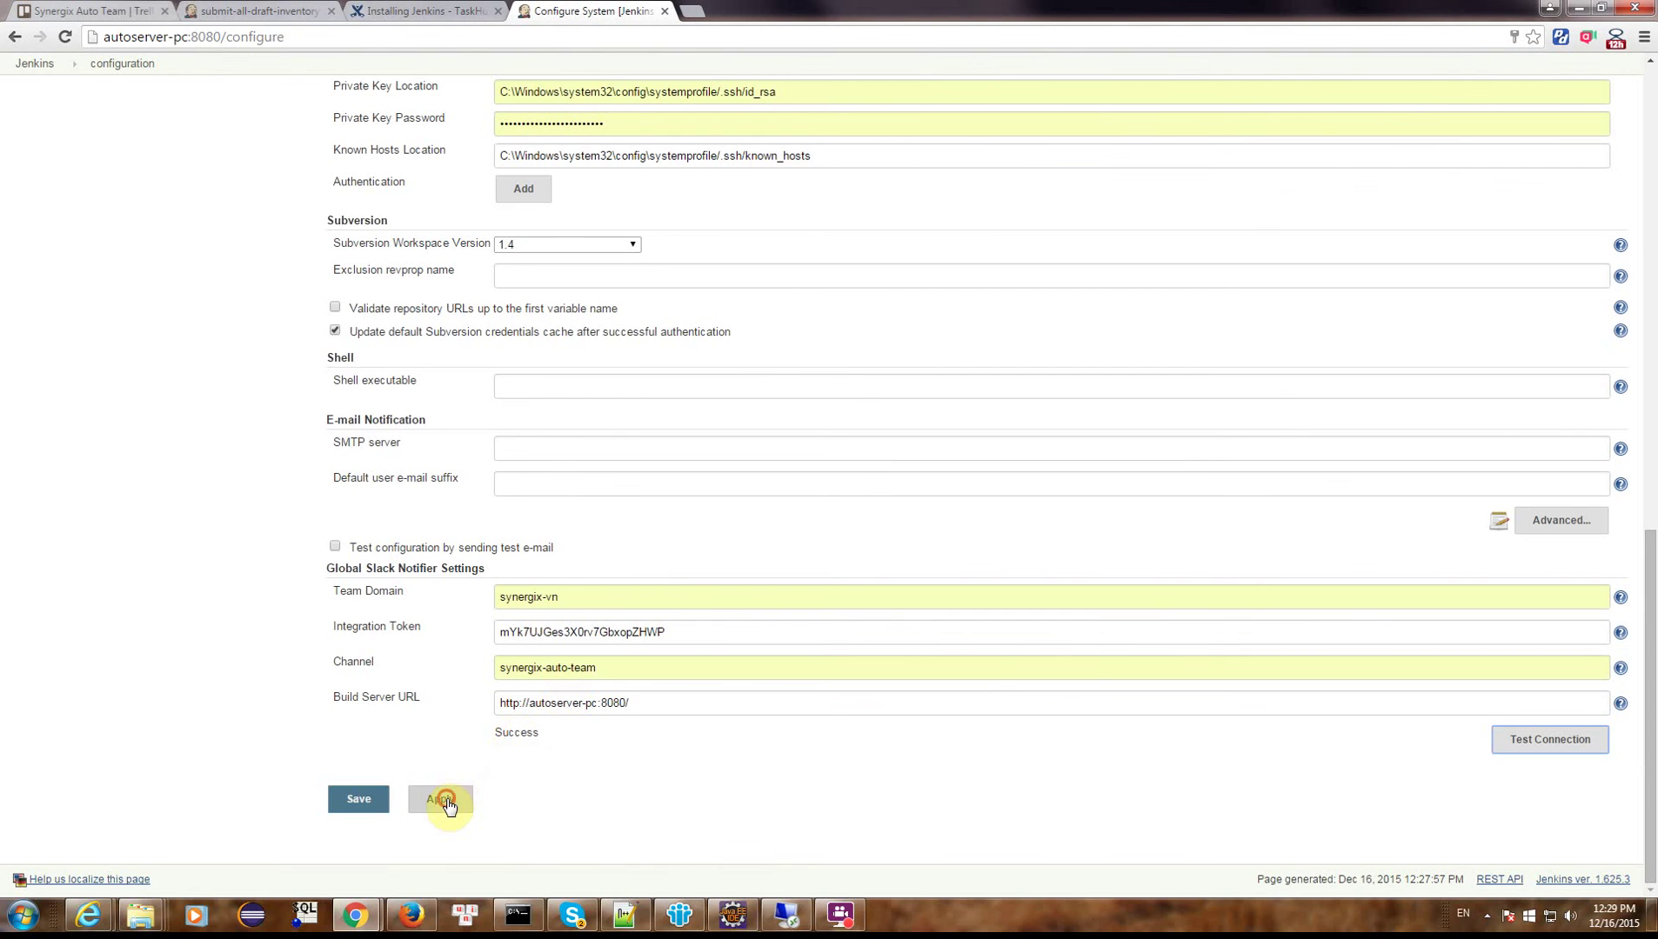
pyautogui.click(370, 800)
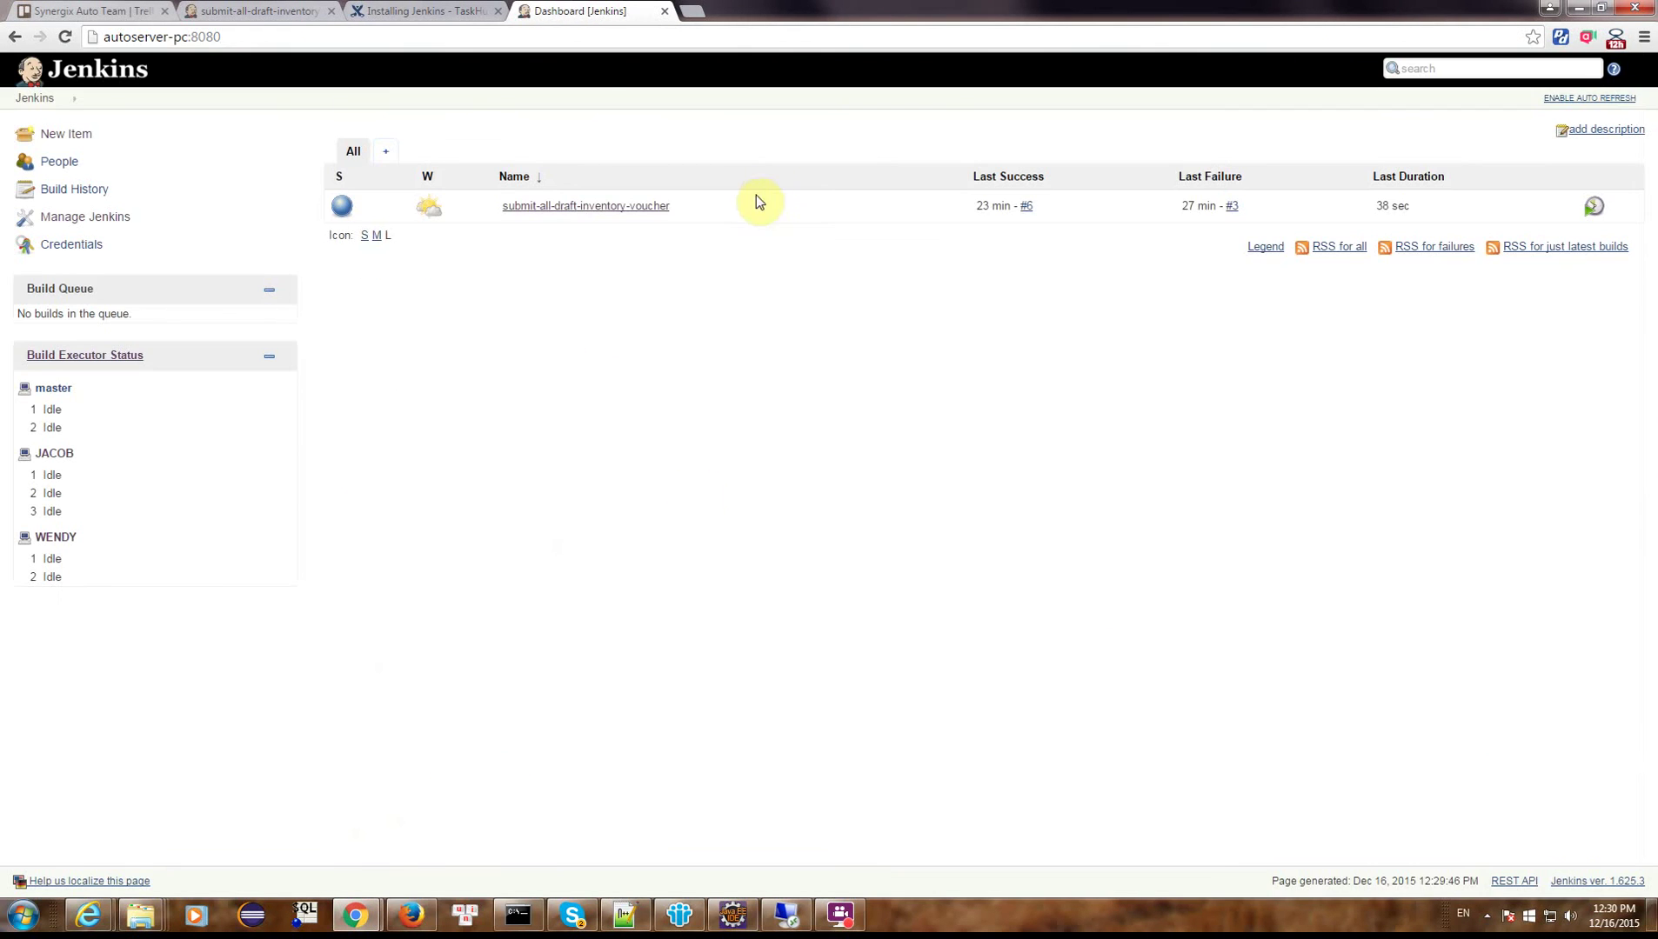
pyautogui.click(403, 6)
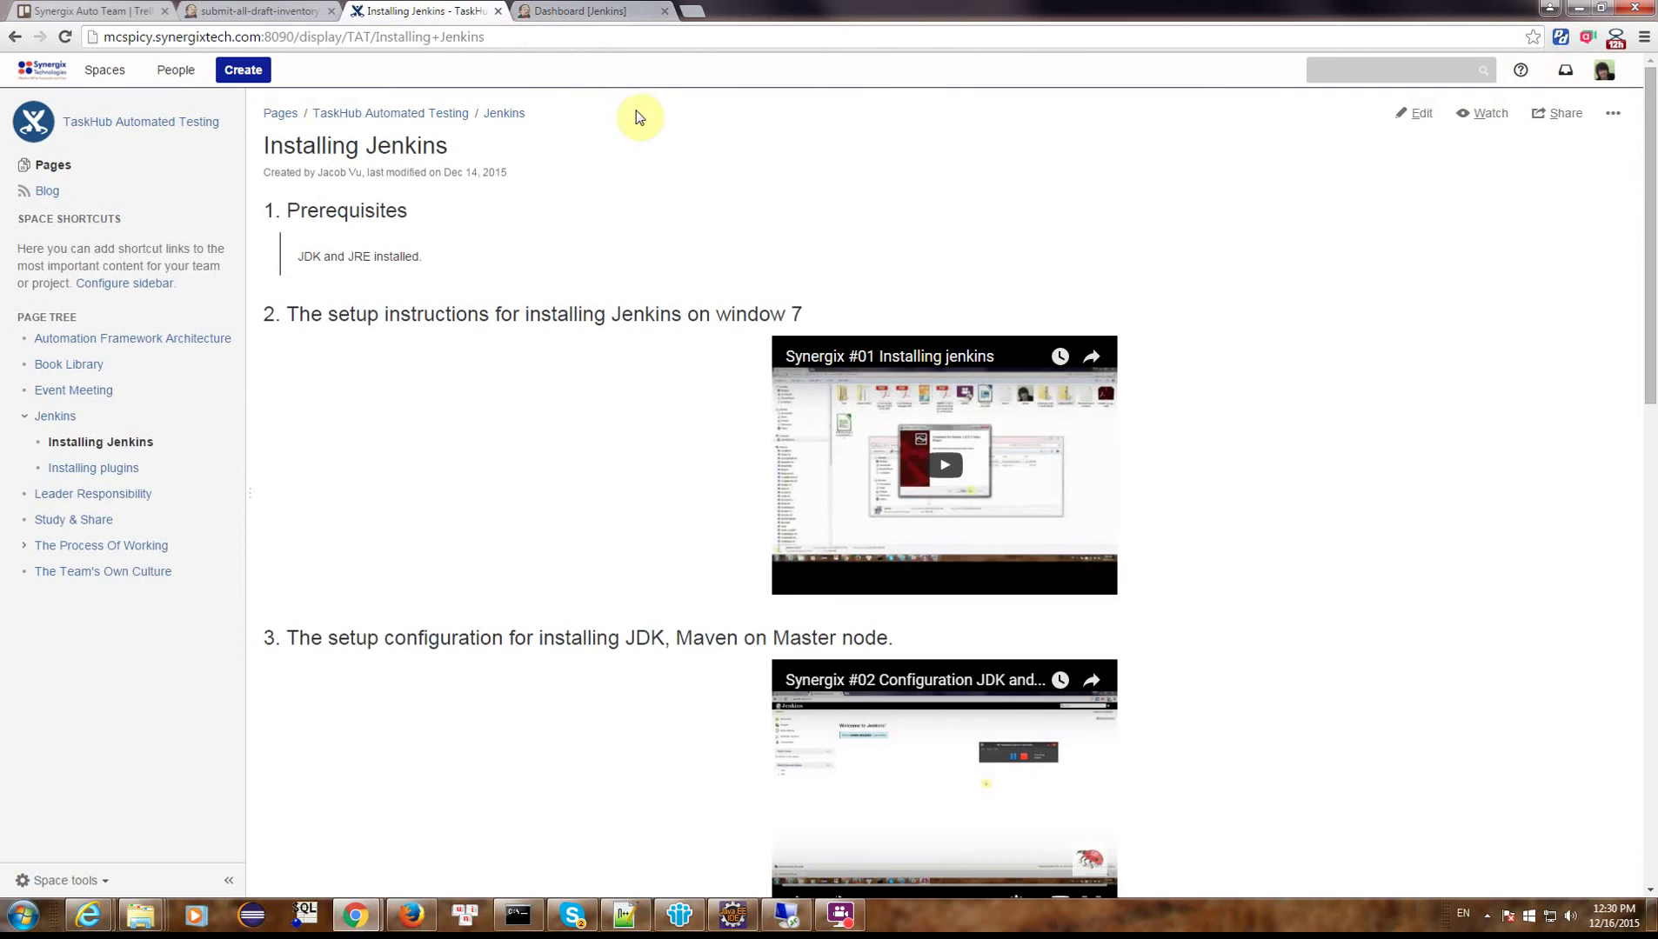
pyautogui.click(598, 10)
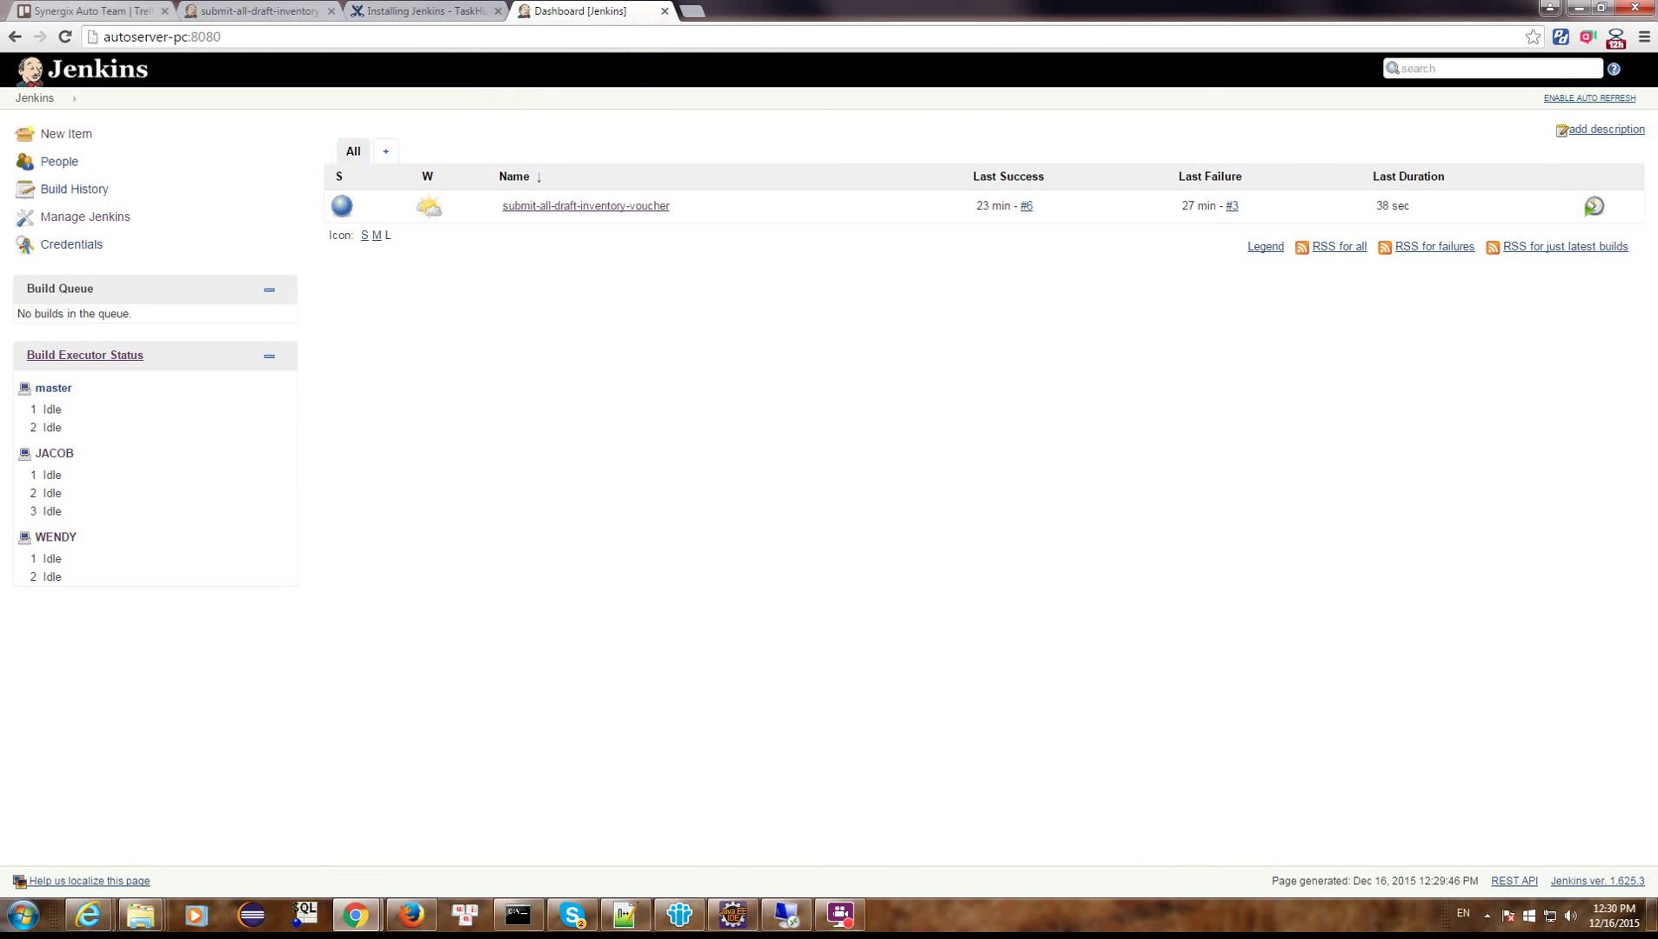
# Switch to Notepad++, add the line "Check it with a job on Jenkins" below "Test OK" and highlight it.
pyautogui.hotkey('alt', 'Tab')
pyautogui.click(816, 435)
pyautogui.moveTo(1086, 431); pyautogui.dragTo(644, 433)
# Switch back to Jenkins and start a build of the submit-all-draft-inventory-voucher project with its default parameters.
pyautogui.click(544, 251)
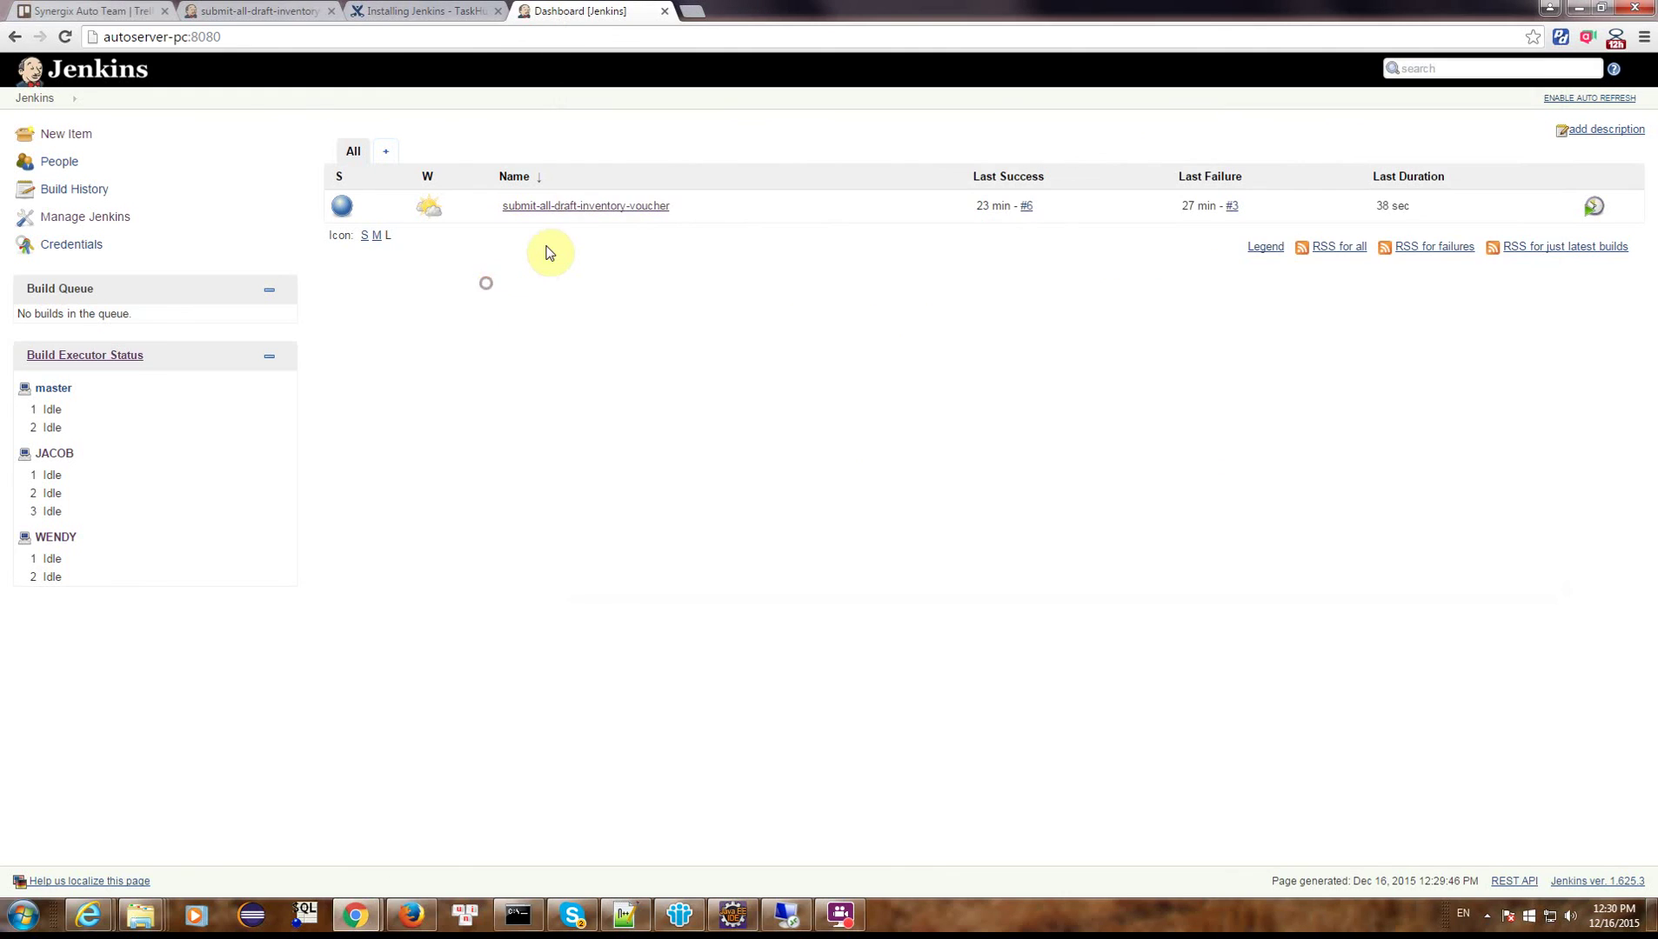
pyautogui.click(586, 209)
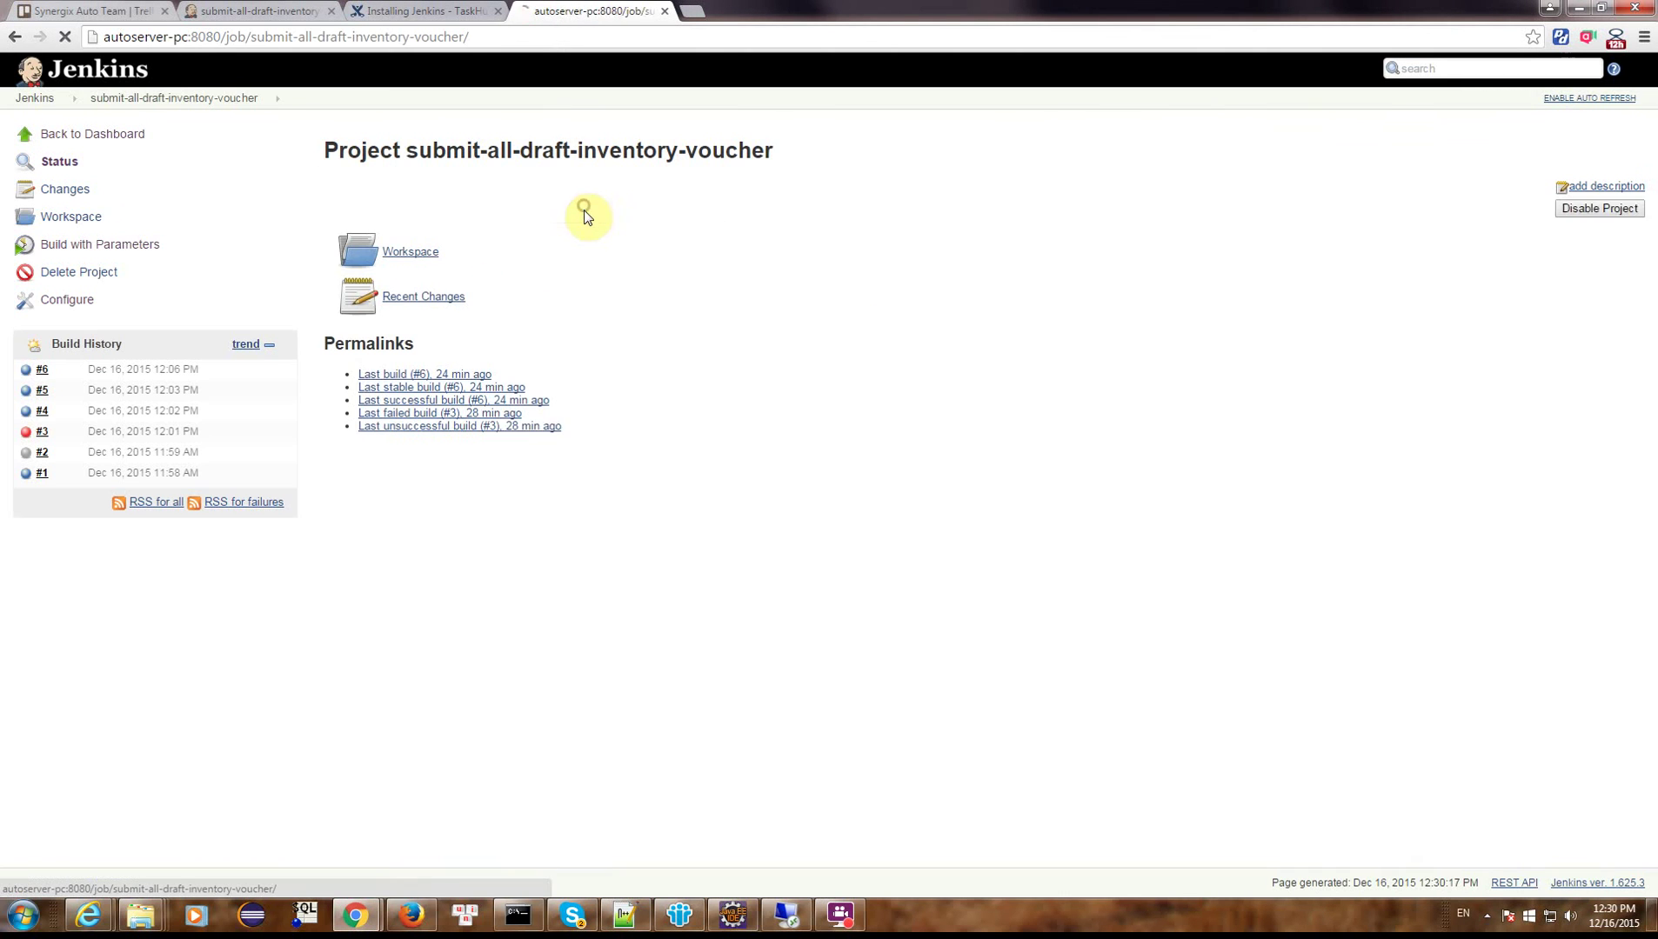
pyautogui.click(101, 246)
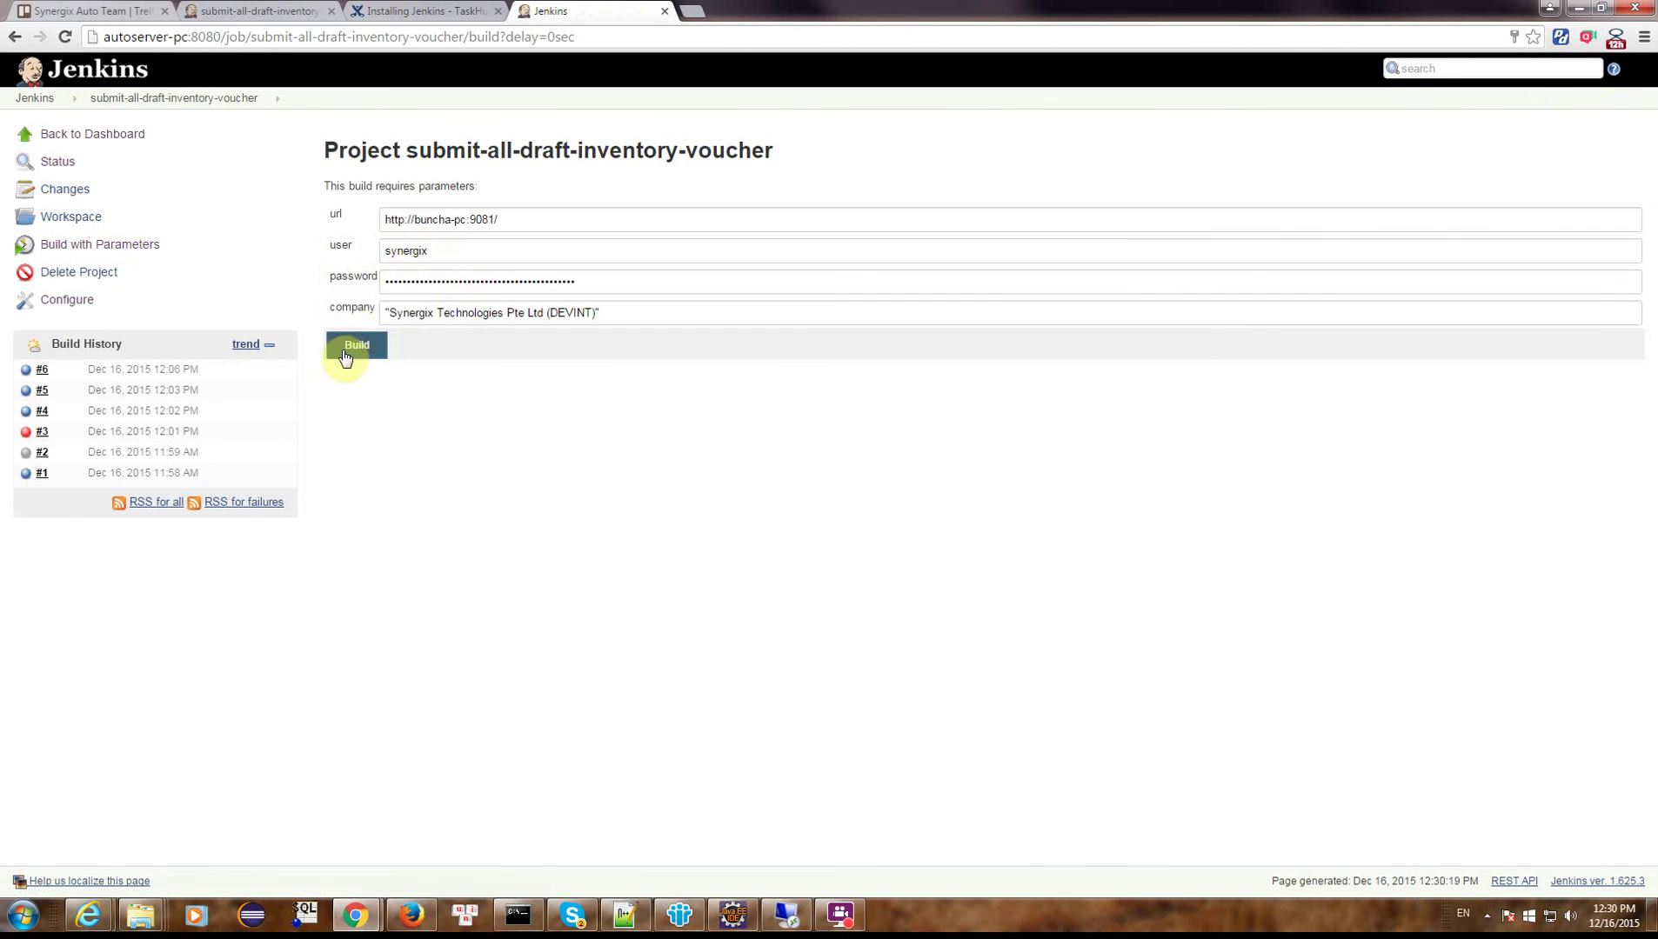
pyautogui.click(356, 345)
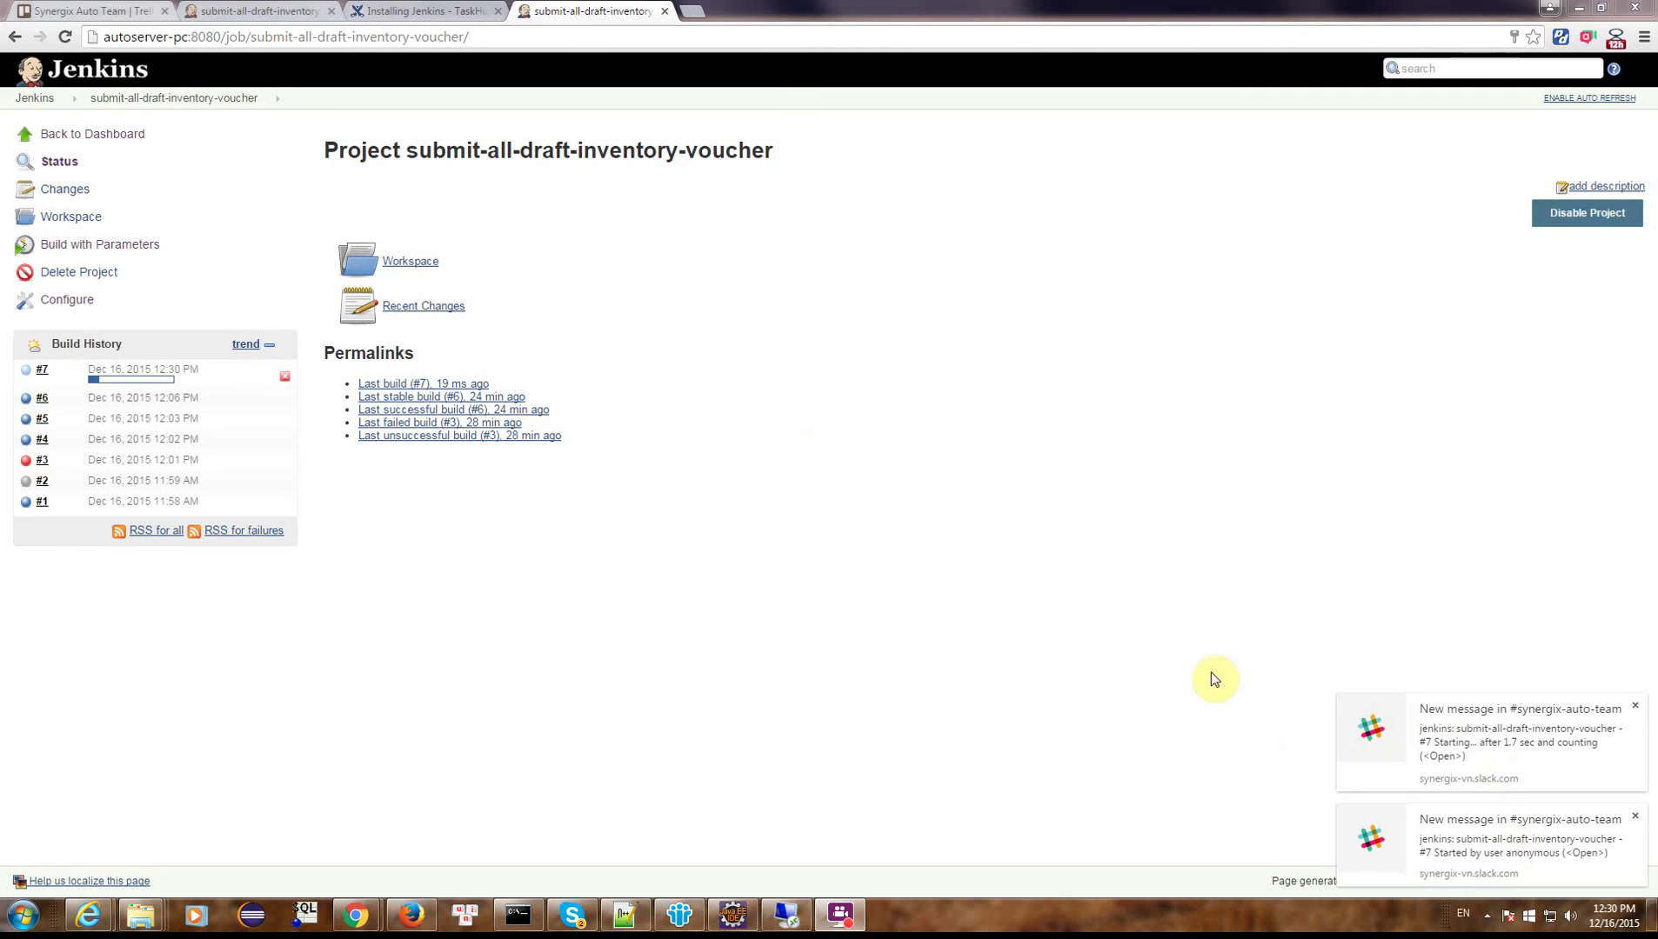
# Switch to Slack and review the Jenkins notifications about build #7 in the synergix-auto-team channel.
pyautogui.hotkey('alt', 'Tab')
pyautogui.hotkey('alt', 'Tab')
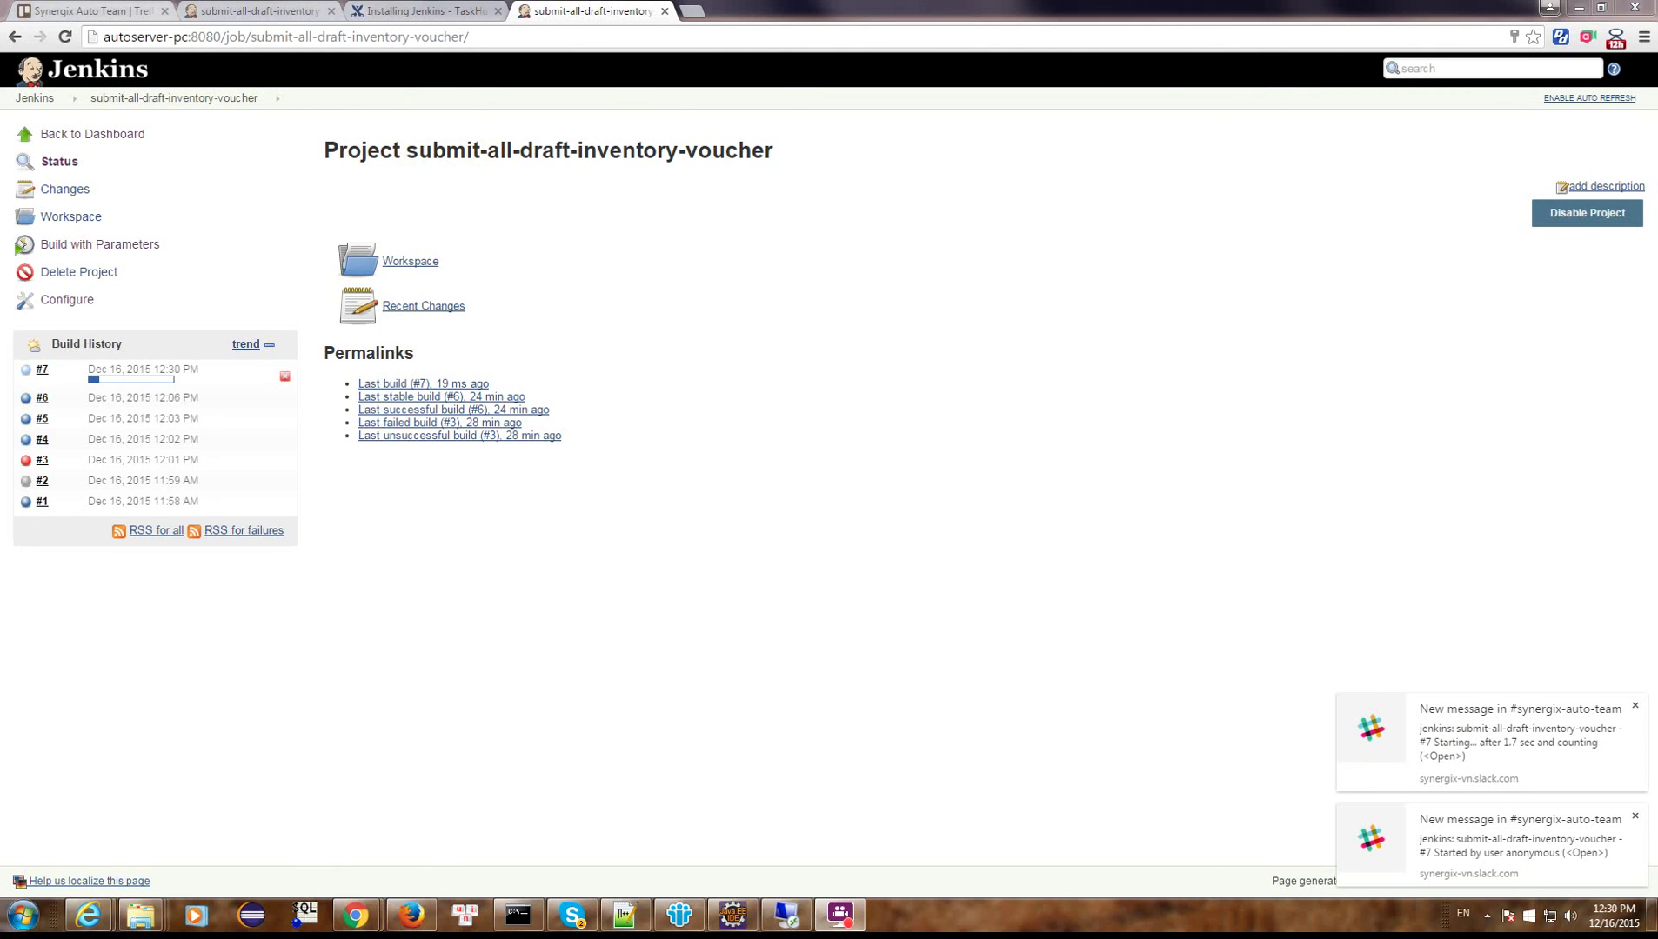
pyautogui.hotkey('alt', 'Tab')
pyautogui.moveTo(269, 777); pyautogui.dragTo(458, 776)
pyautogui.moveTo(575, 772); pyautogui.dragTo(722, 785)
pyautogui.moveTo(271, 809); pyautogui.dragTo(822, 788)
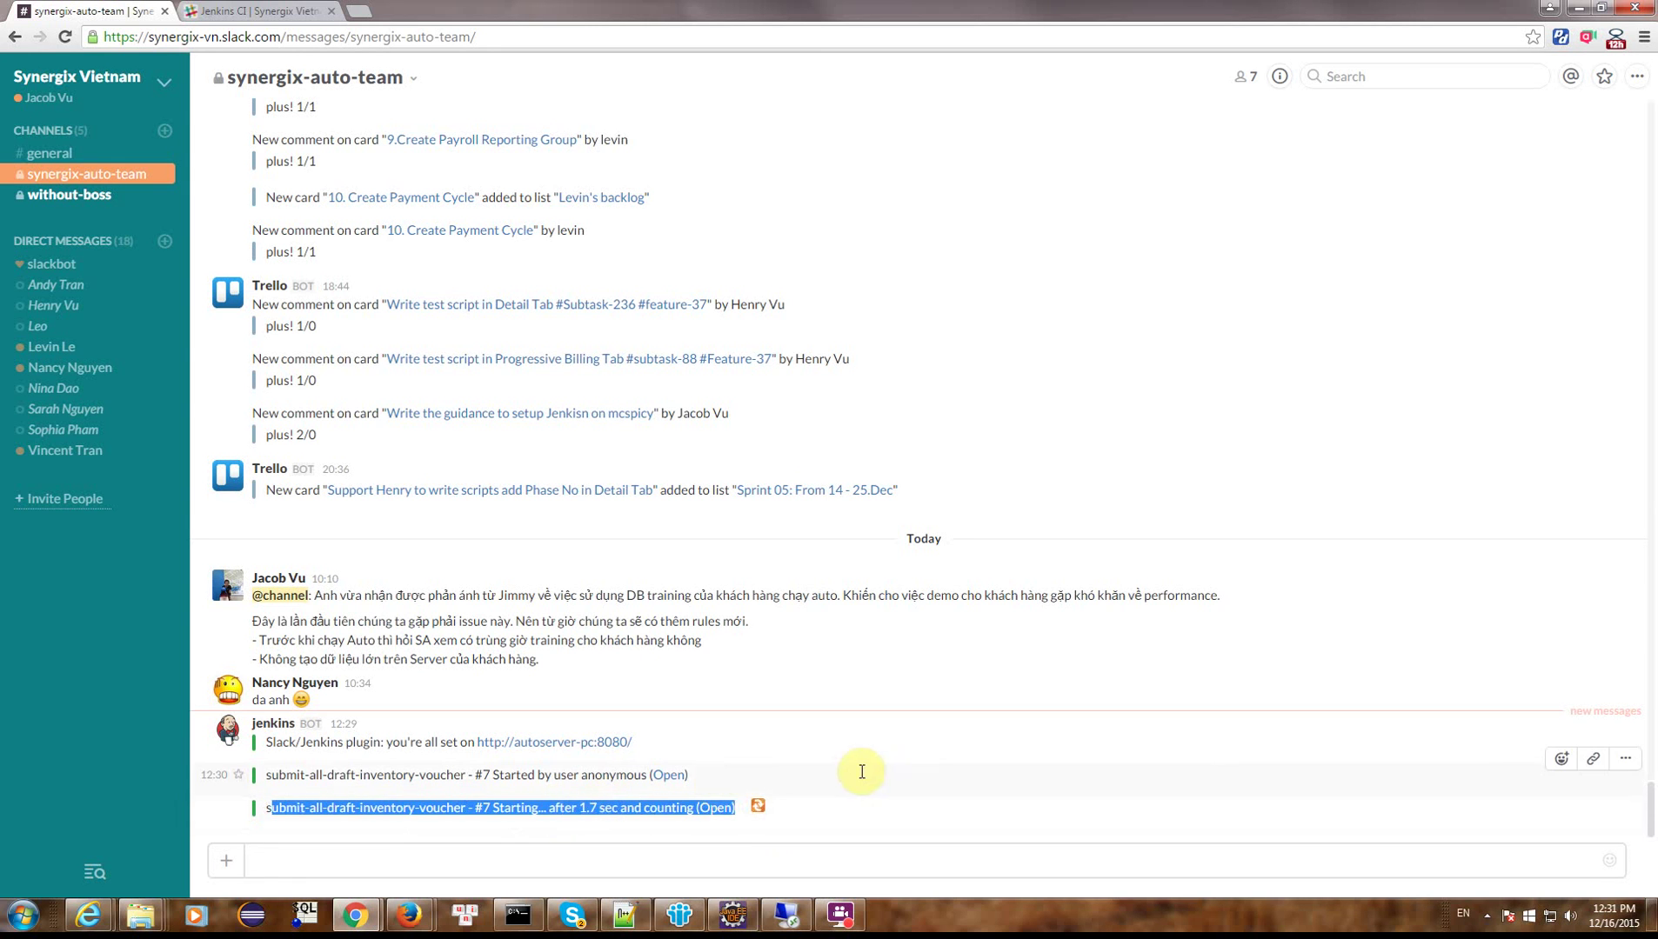
pyautogui.click(904, 768)
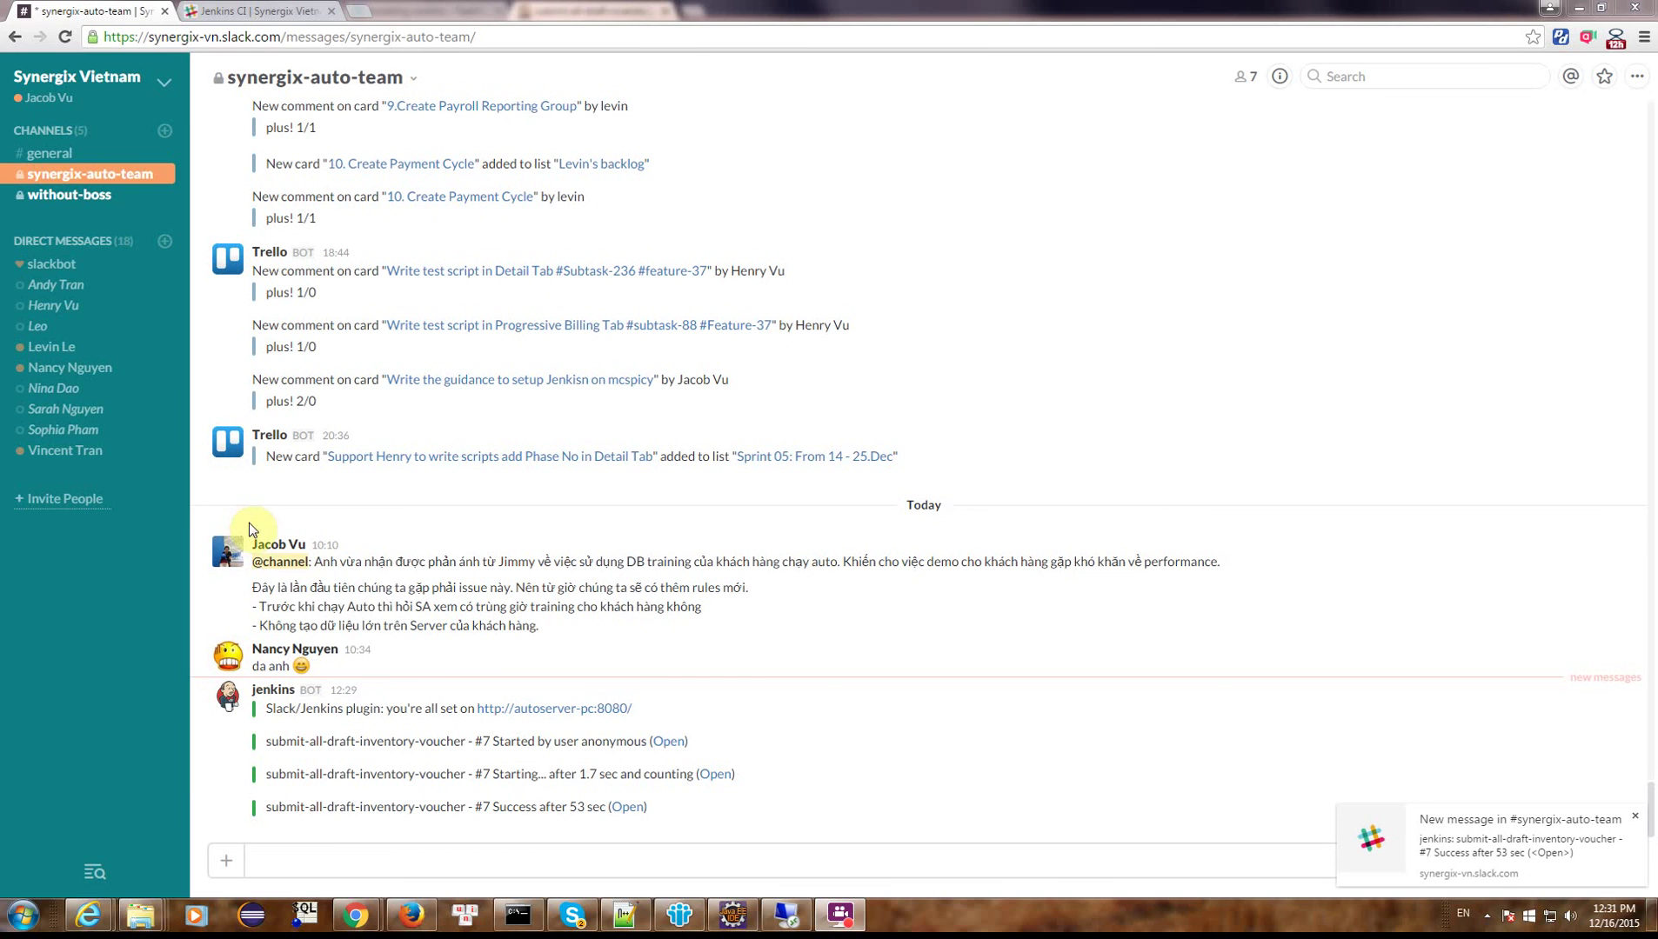
pyautogui.moveTo(493, 806); pyautogui.dragTo(561, 802)
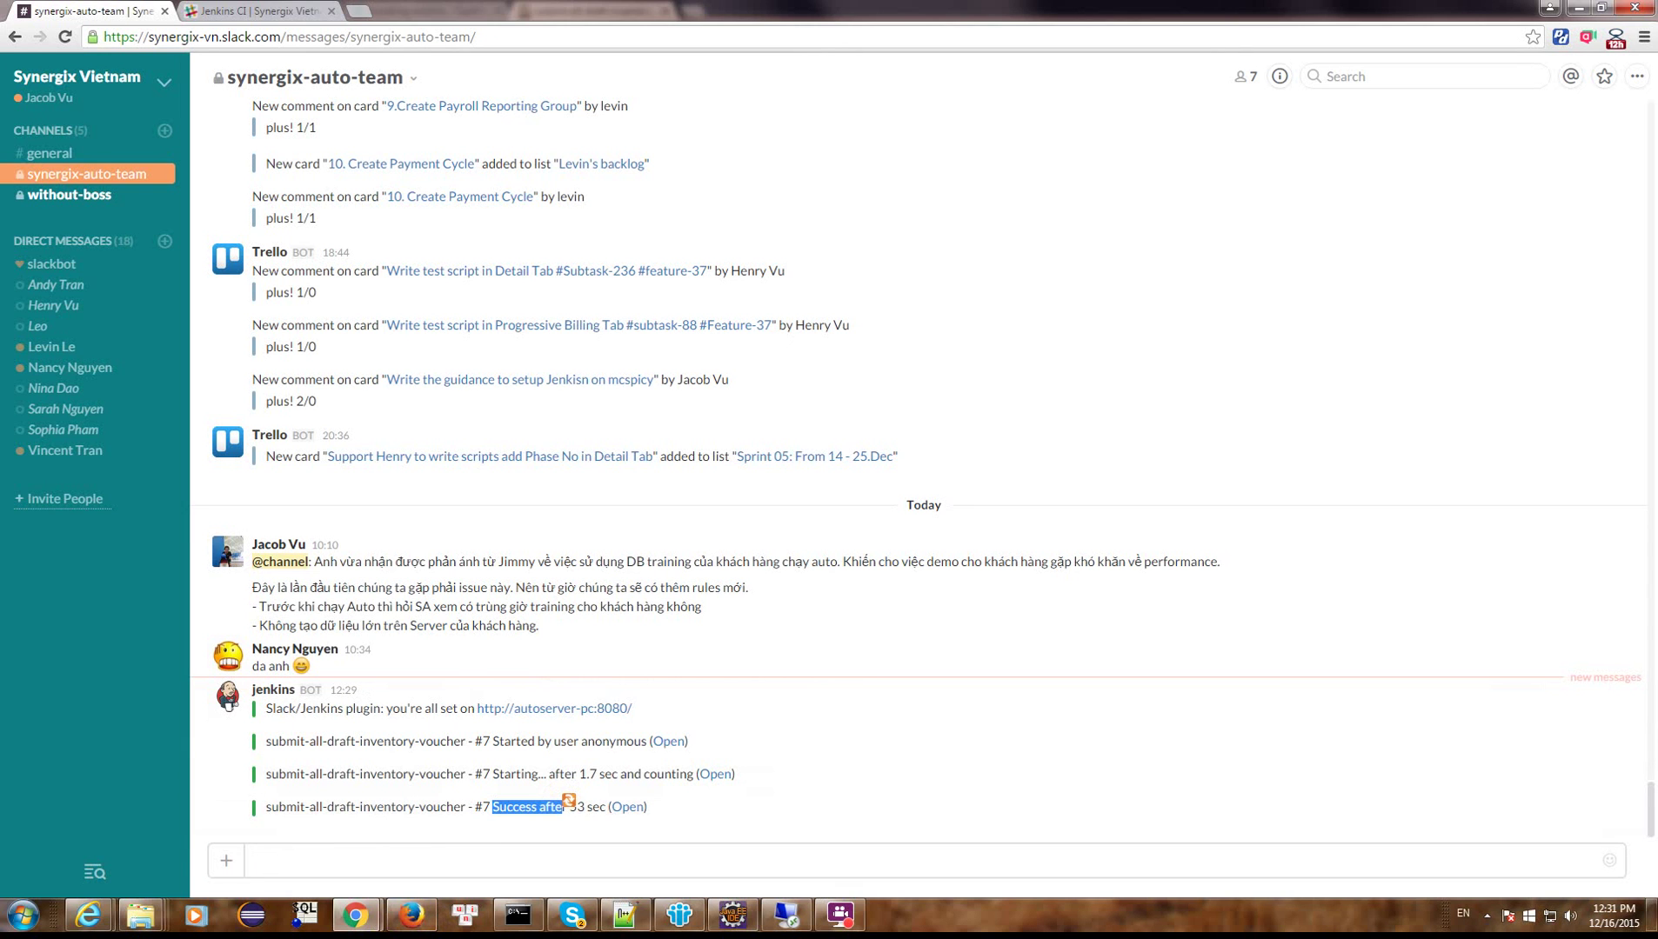
# Switch to Jenkins, open the console output of build #7 and check the build result at its end.
pyautogui.moveTo(354, 915)
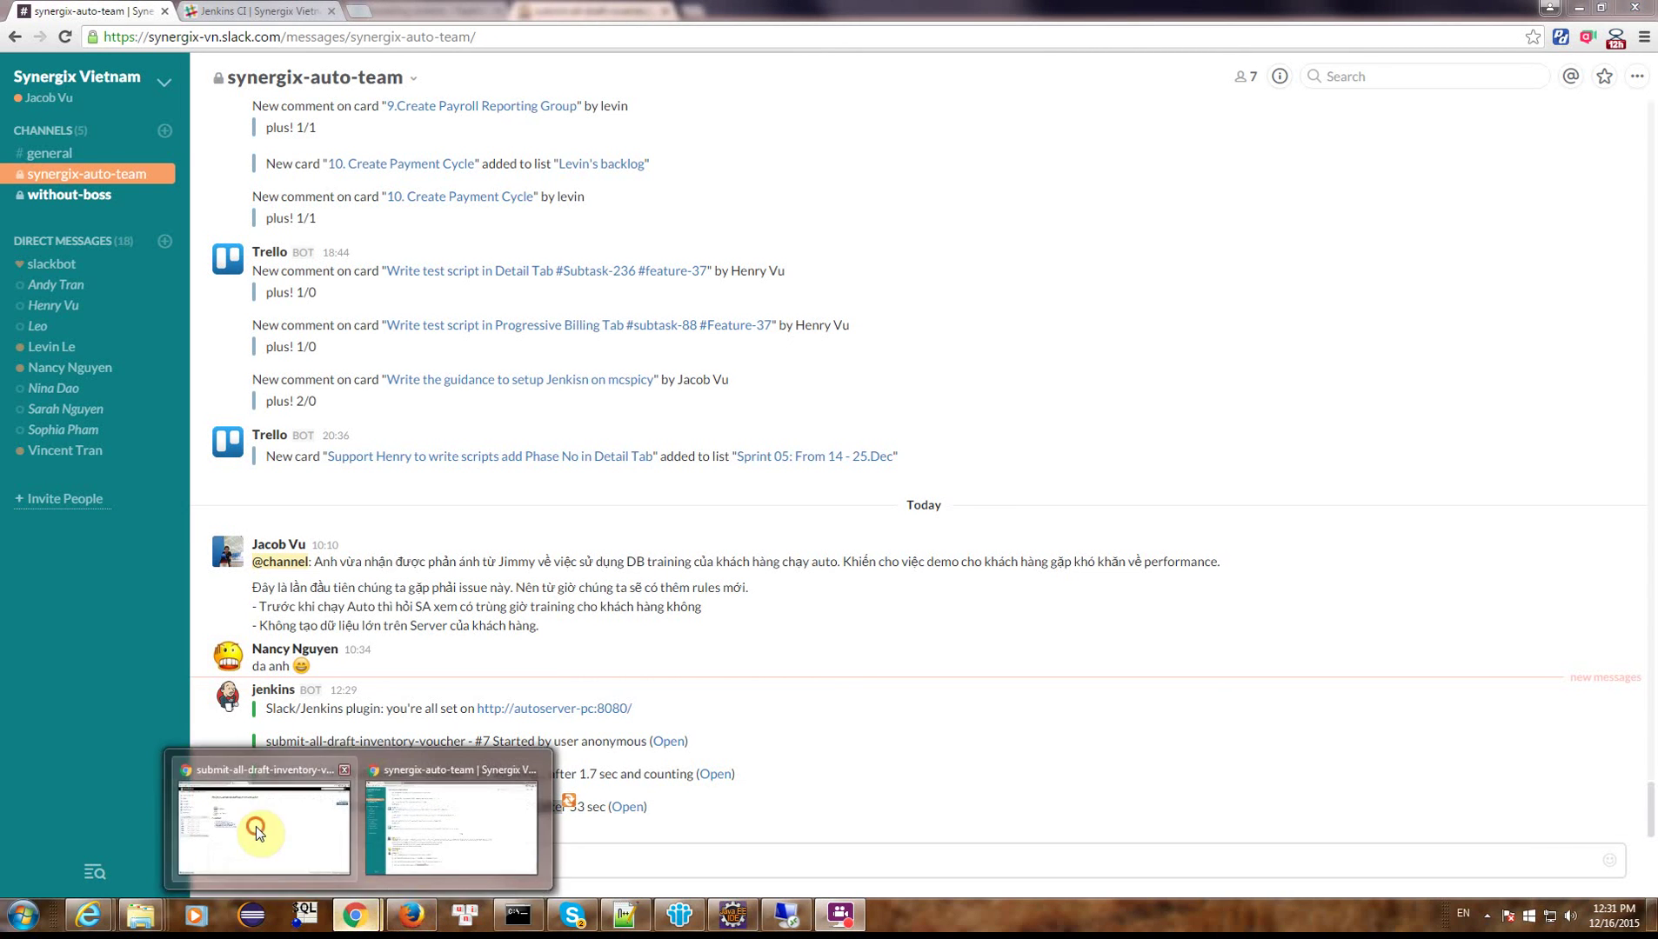
pyautogui.click(257, 831)
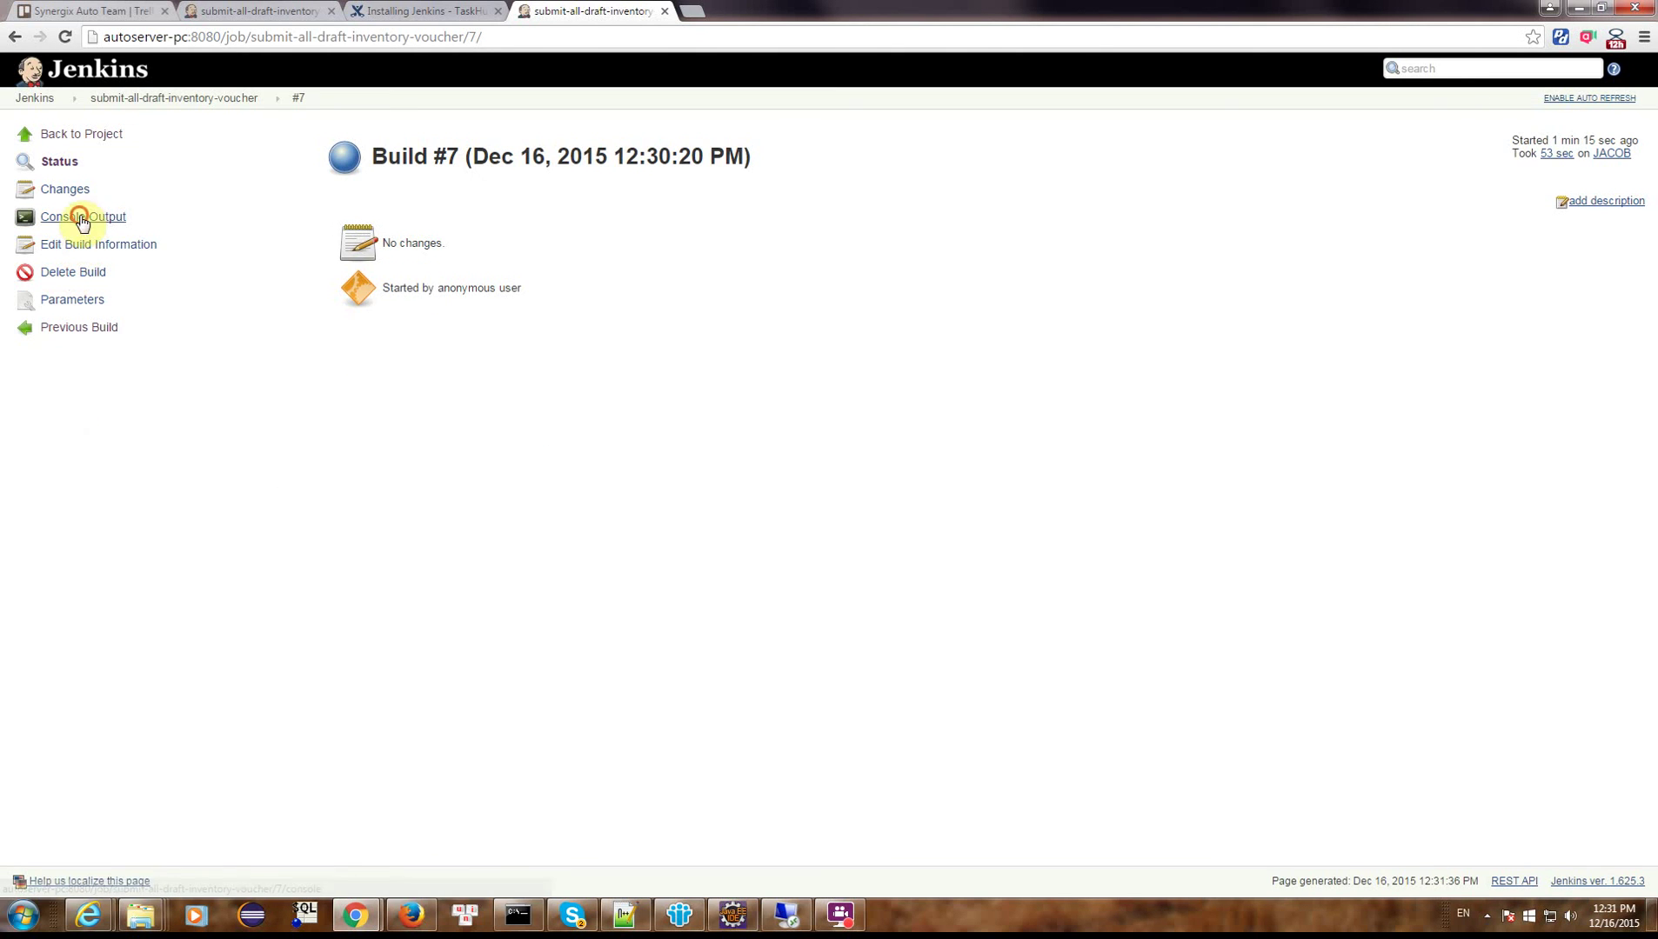
pyautogui.click(77, 216)
pyautogui.moveTo(1651, 318); pyautogui.dragTo(1651, 174)
pyautogui.moveTo(1650, 313); pyautogui.dragTo(1651, 880)
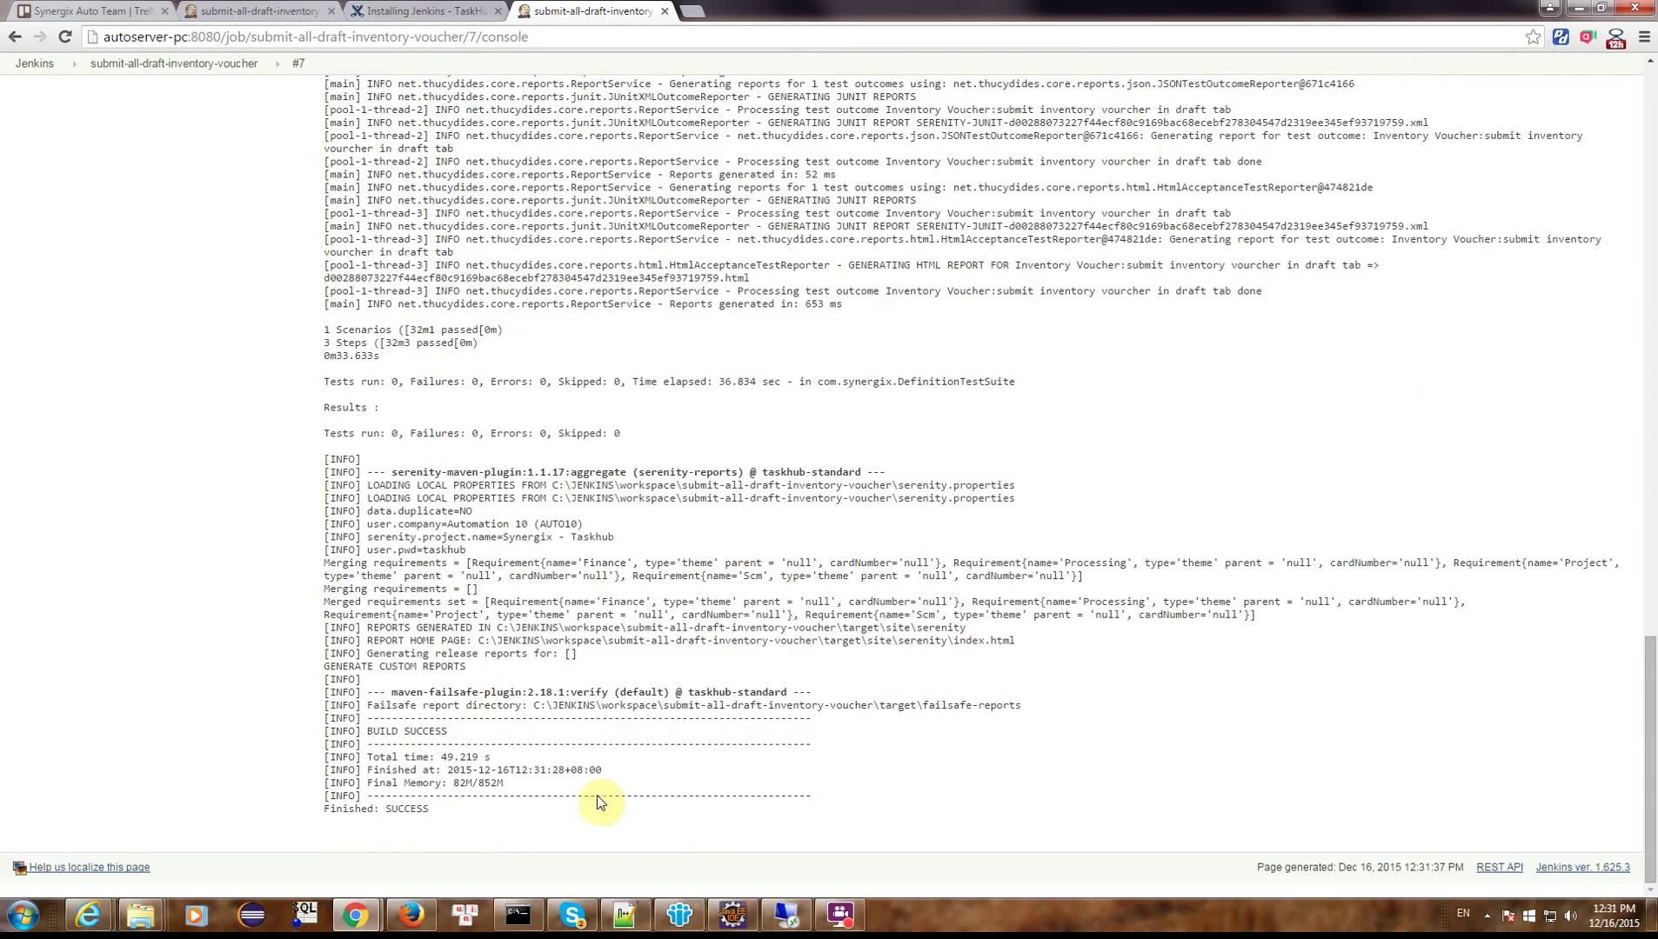
pyautogui.moveTo(443, 737); pyautogui.dragTo(466, 748)
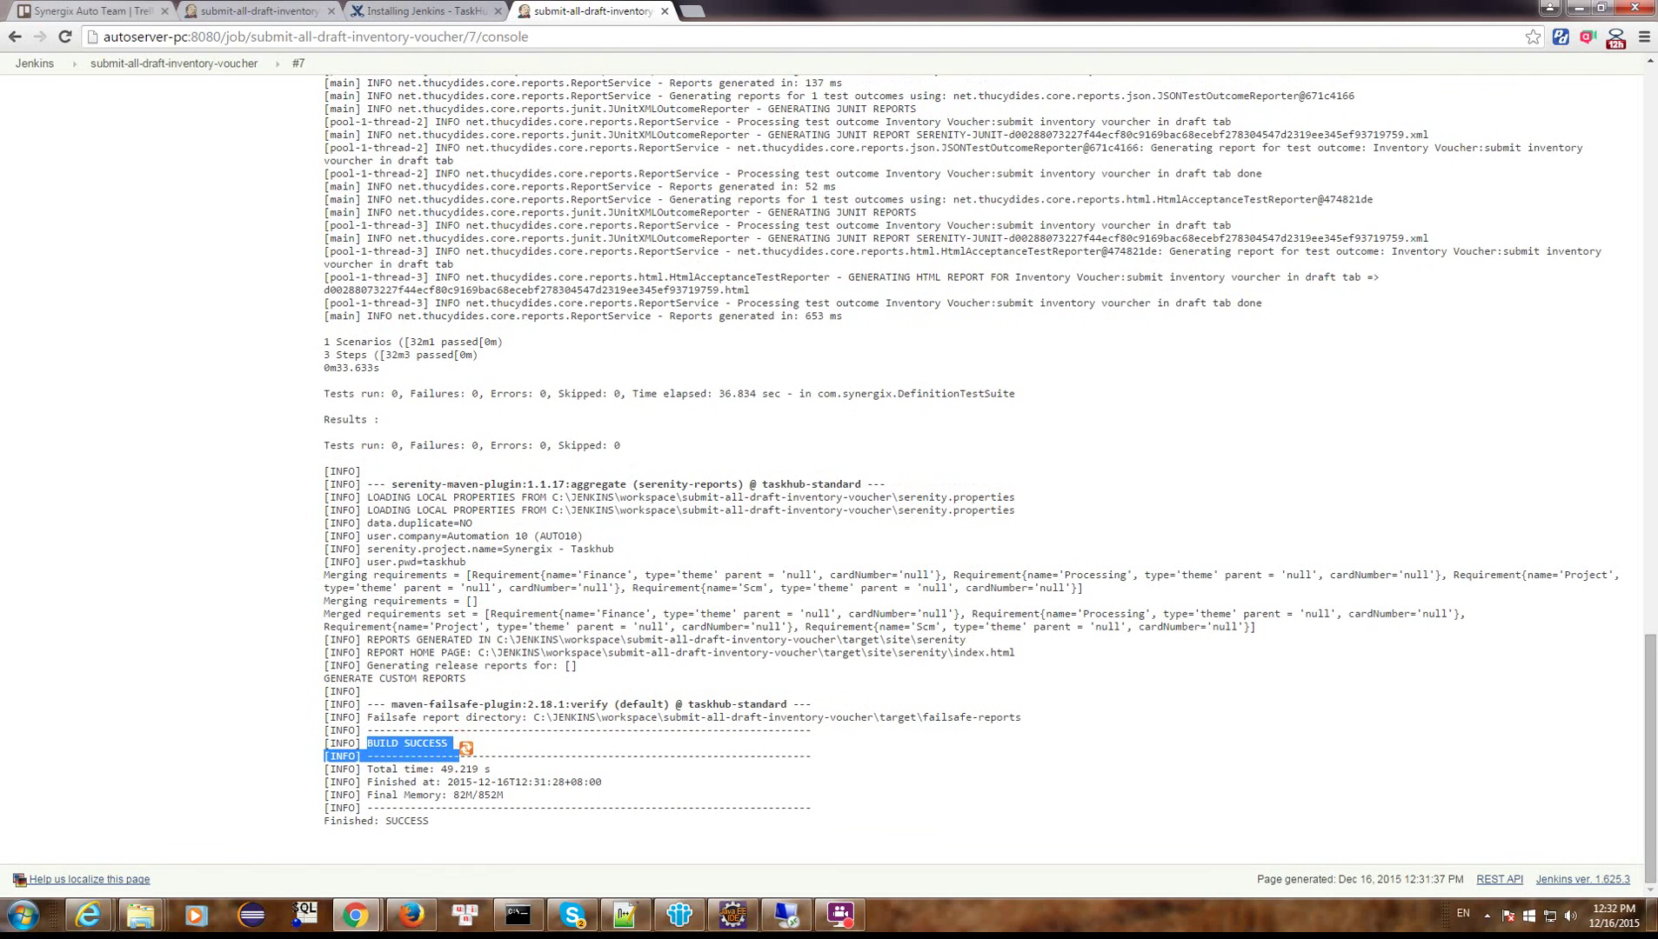
# Switch to Notepad++ and append "^" to the "Successful" line of the Slack plugin notes.
pyautogui.hotkey('alt', 'Tab')
pyautogui.moveTo(788, 489); pyautogui.dragTo(603, 487)
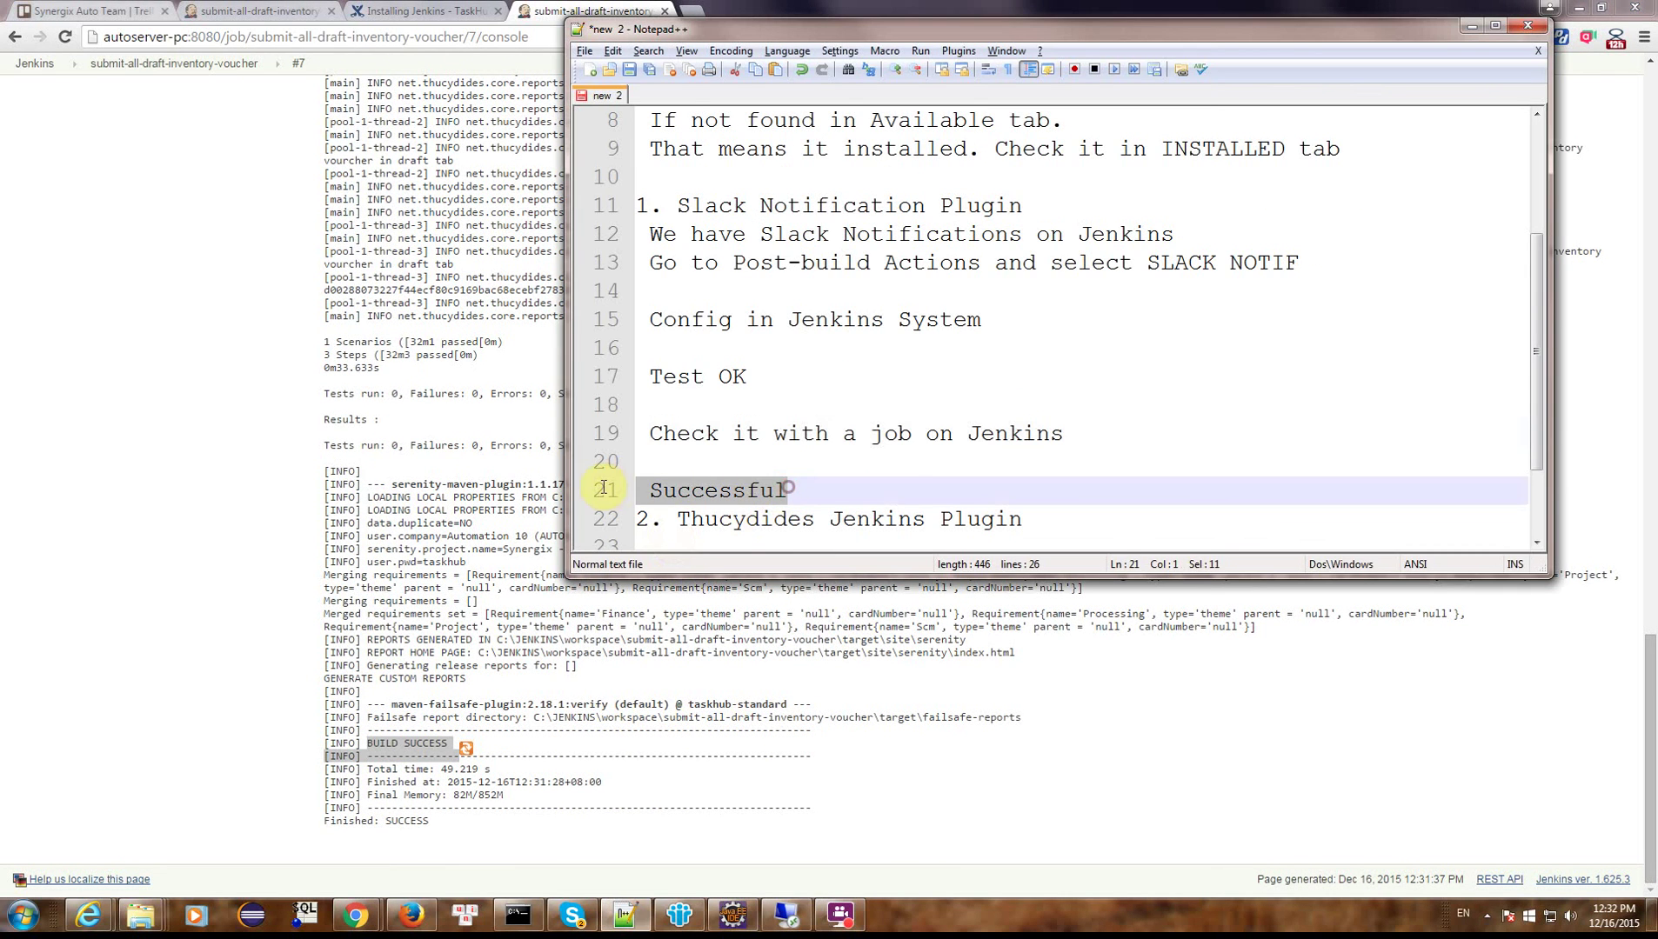
pyautogui.click(889, 489)
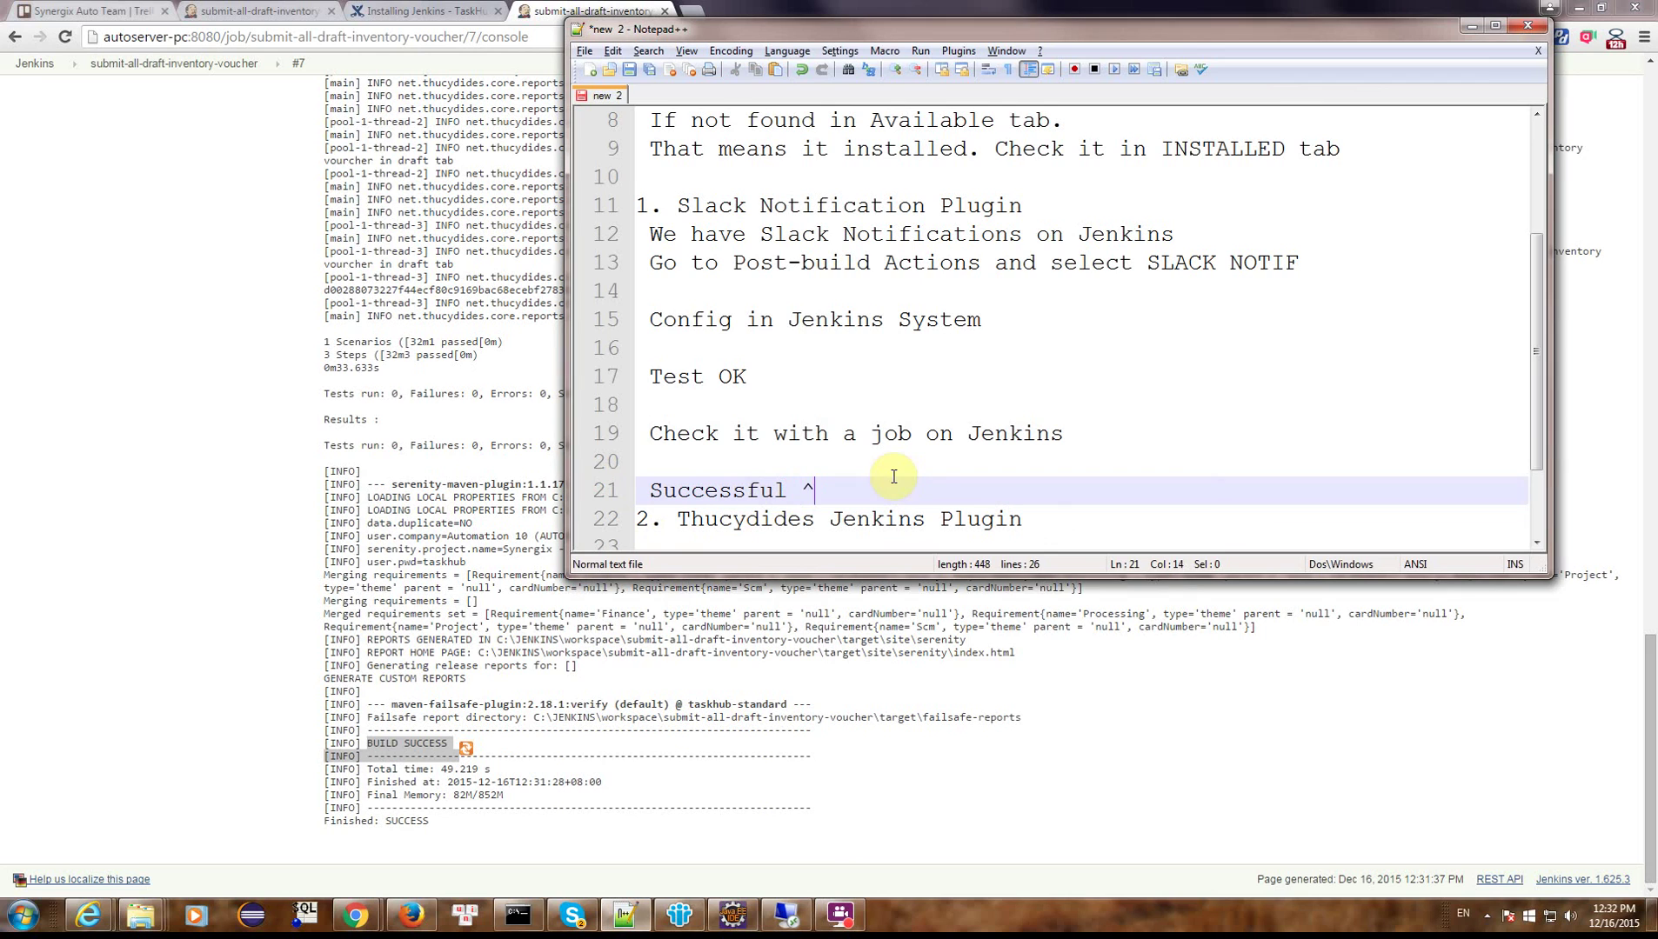